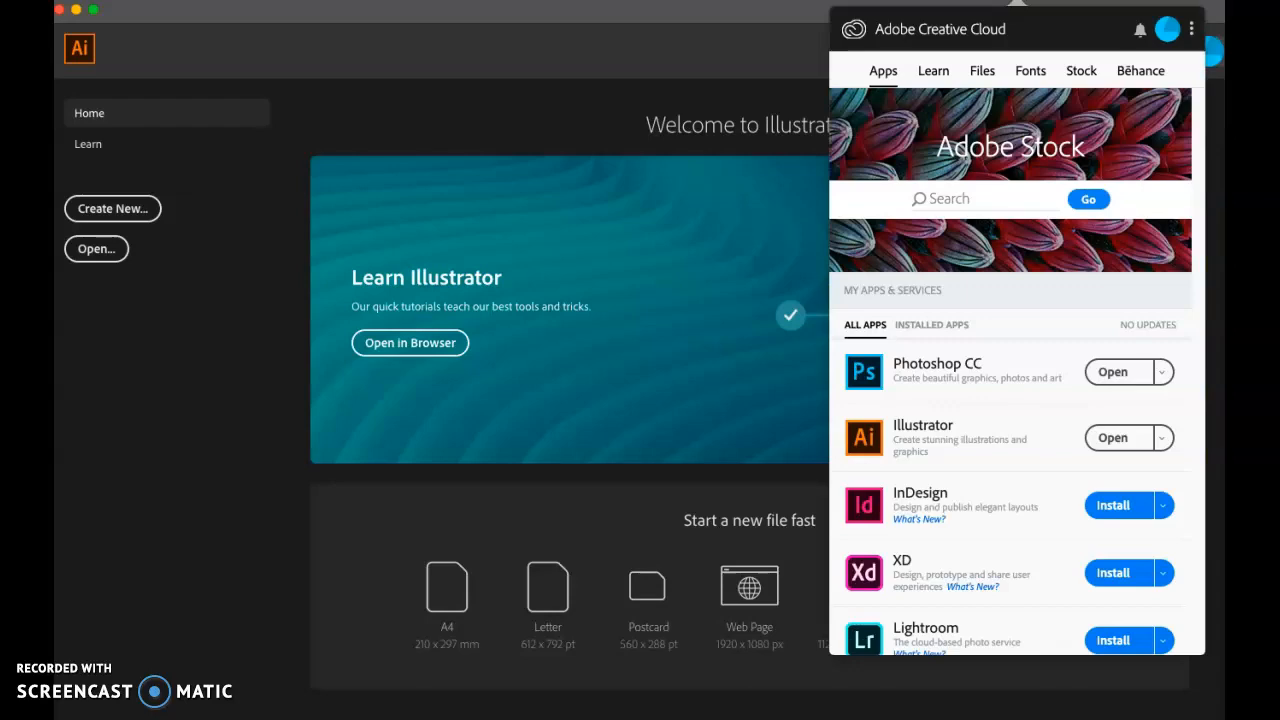
left_click(1017, 1)
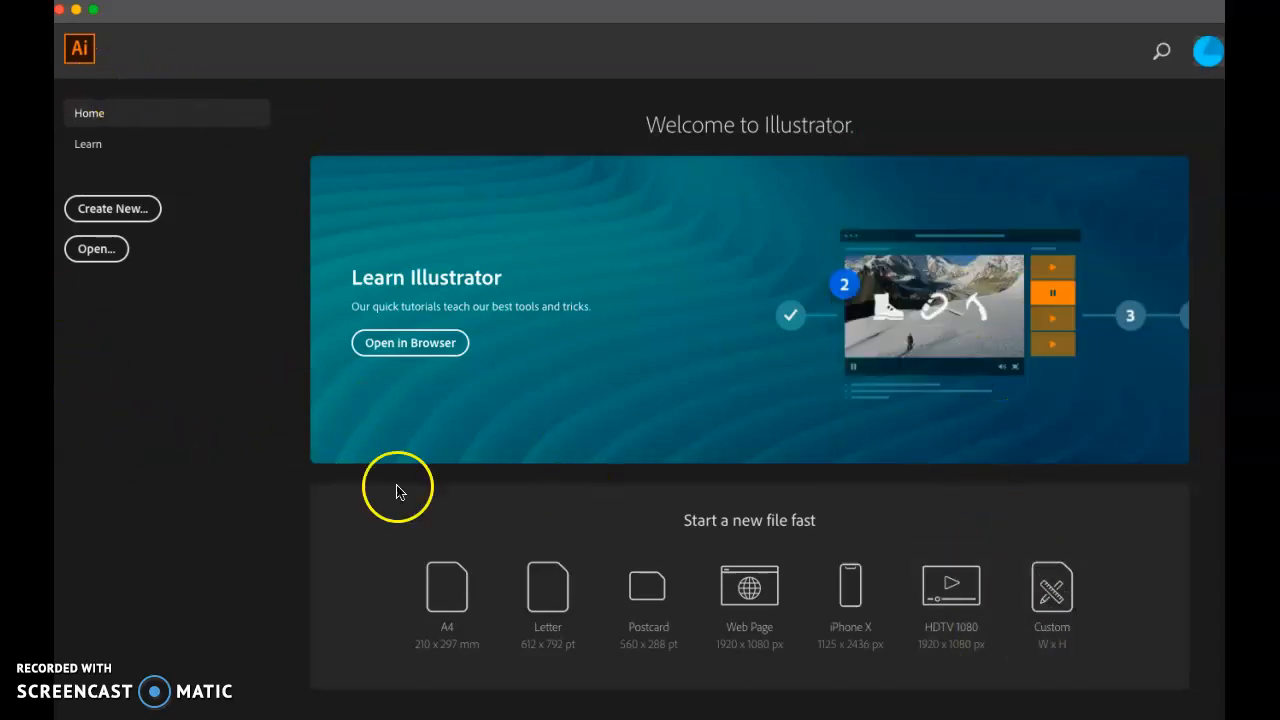
Step: Start a custom new document from the Art & Illustration Postcard preset in landscape orientation
left_click(1052, 590)
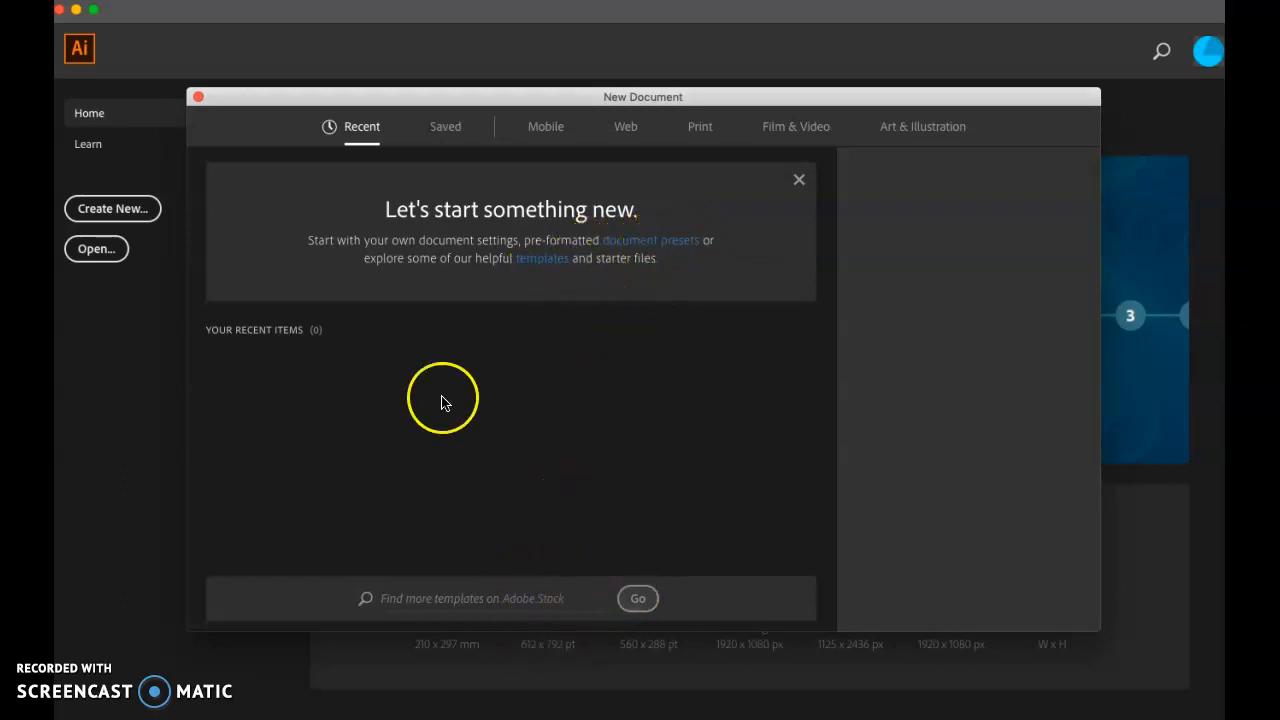
left_click(799, 182)
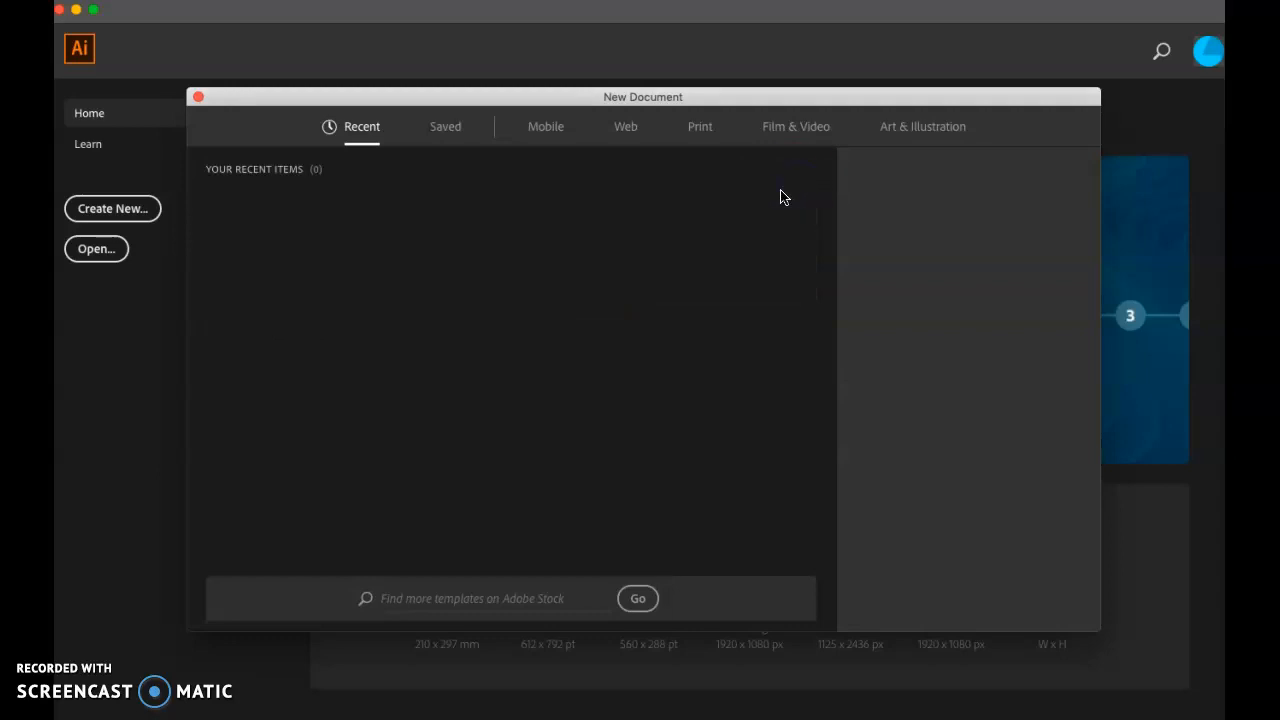
left_click(904, 138)
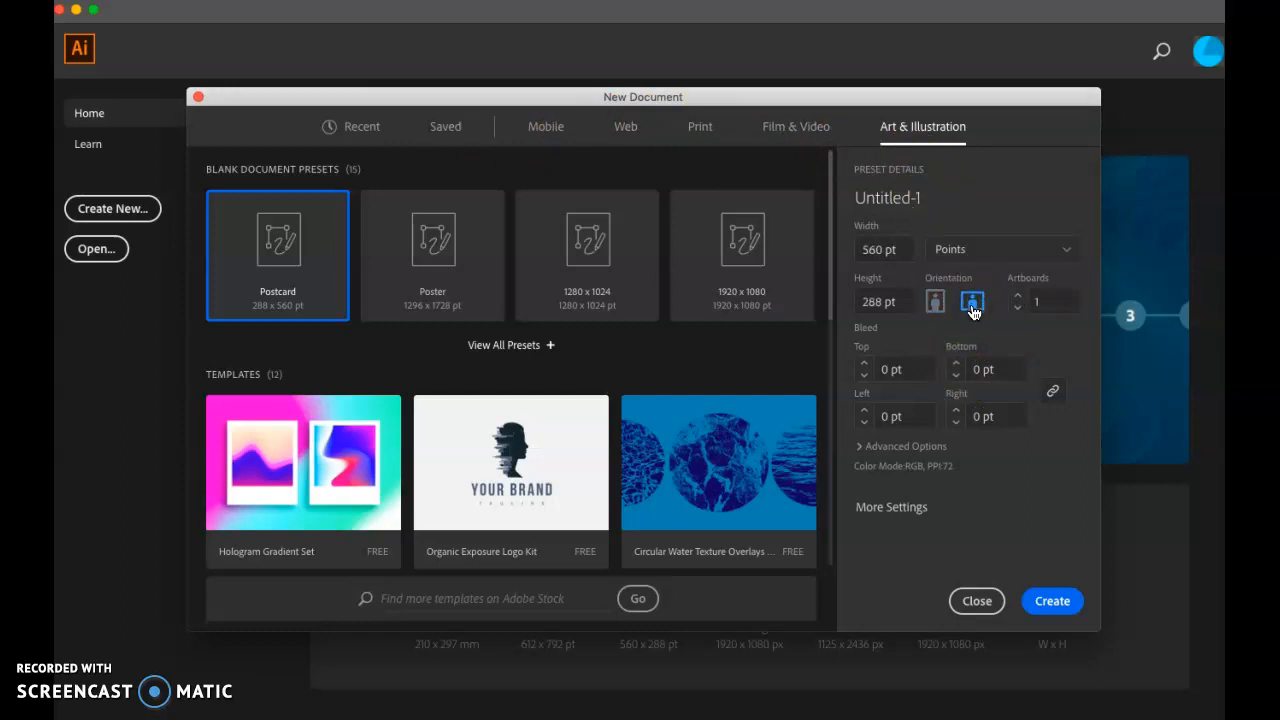
Step: Create the document with the title Name, units in inches, 8 in wide and 5 in high, and dismiss the welcome tour
left_click(1043, 252)
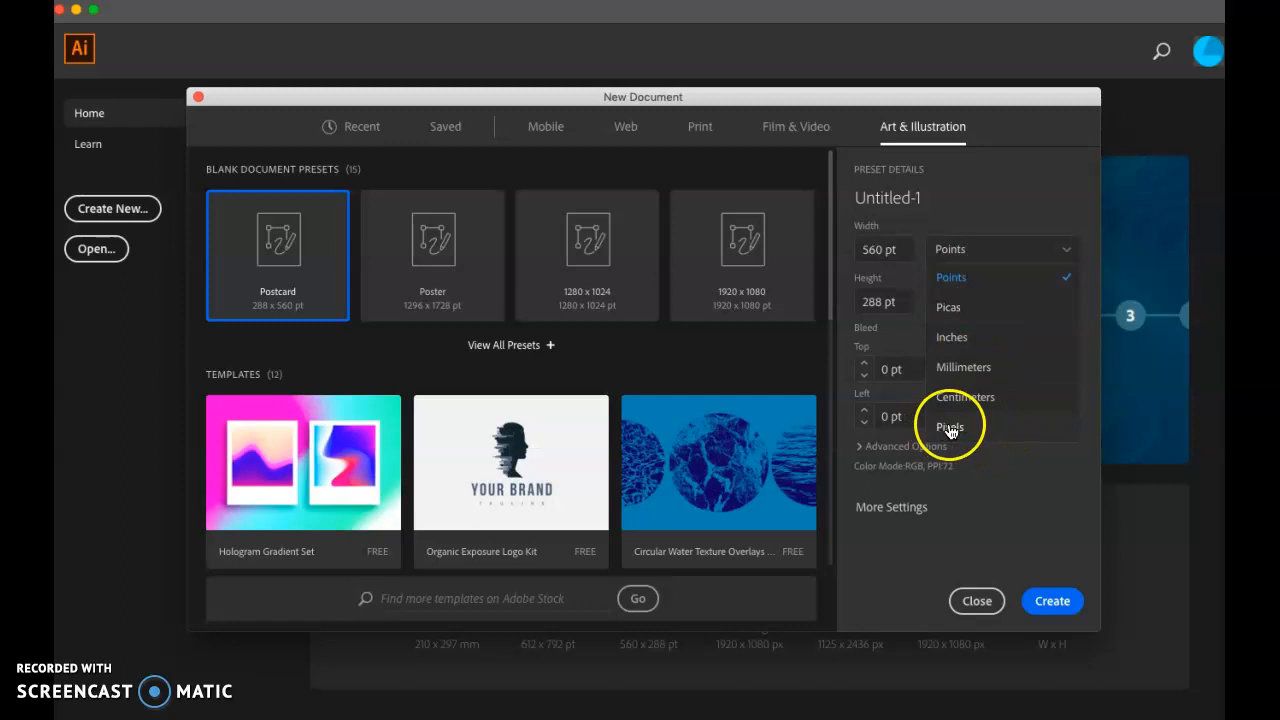
left_click(955, 339)
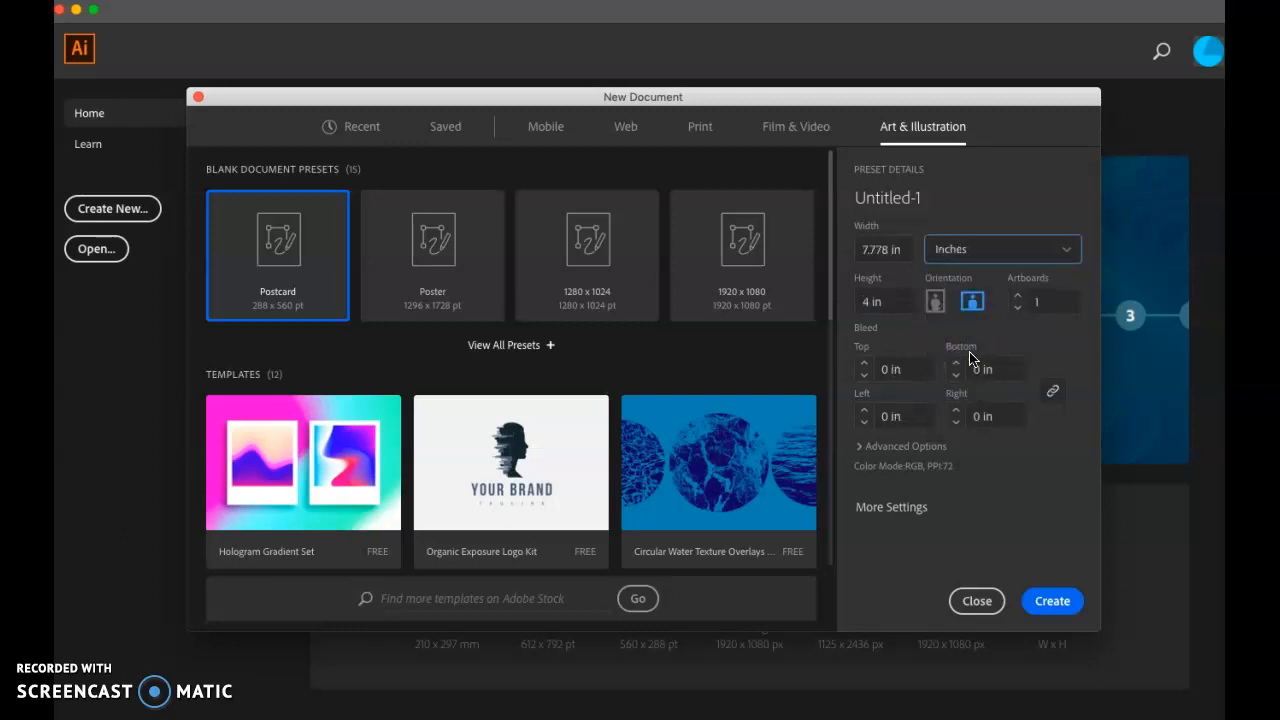
left_click_drag(901, 250, 866, 250)
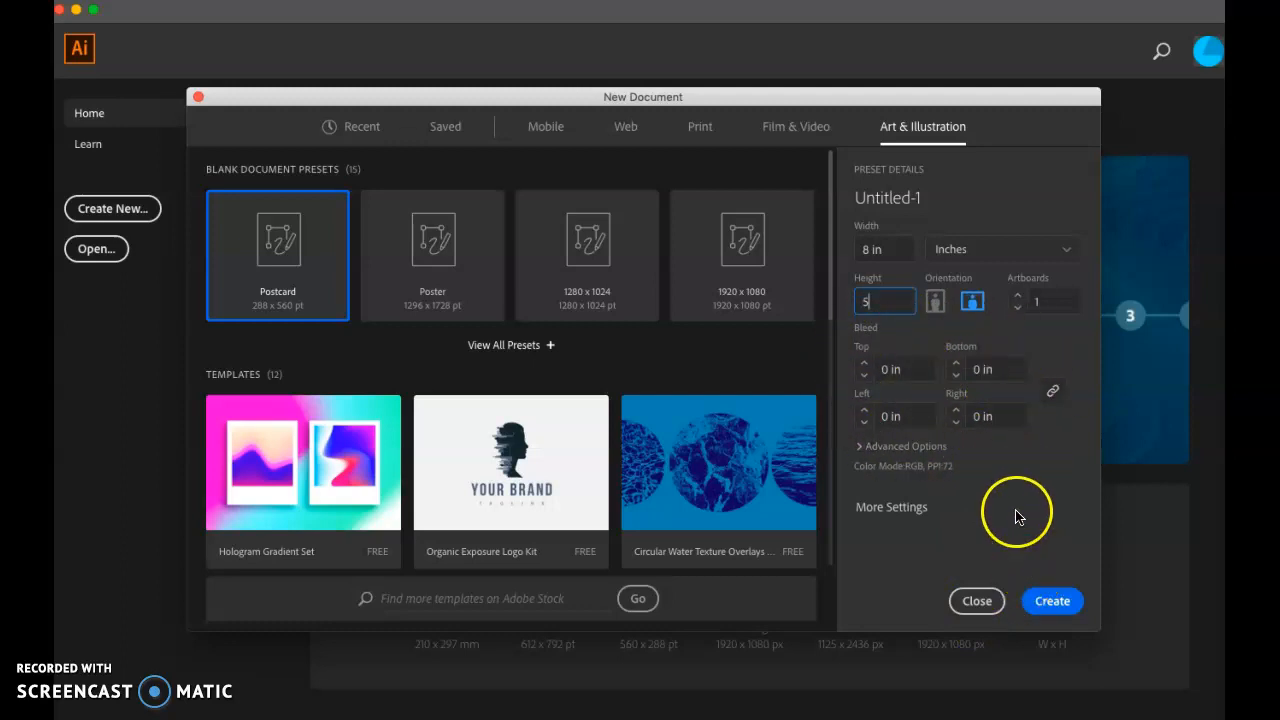
double_click(920, 196)
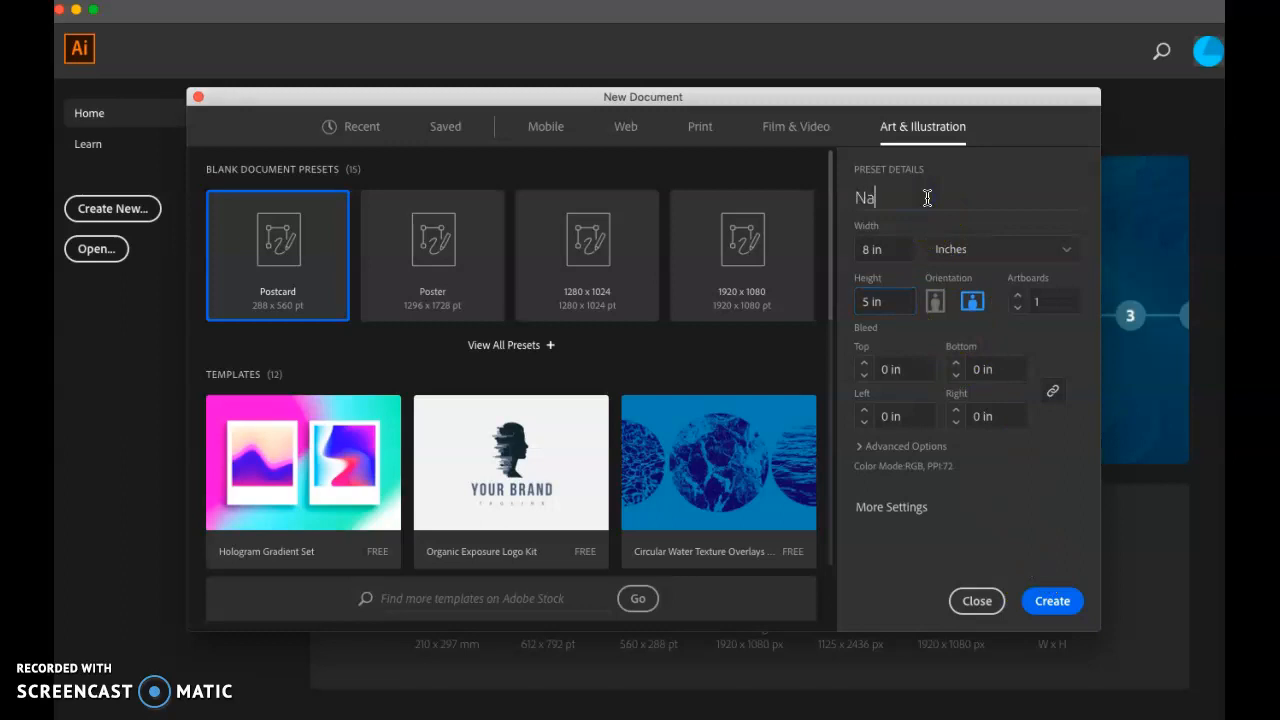
left_click(1050, 601)
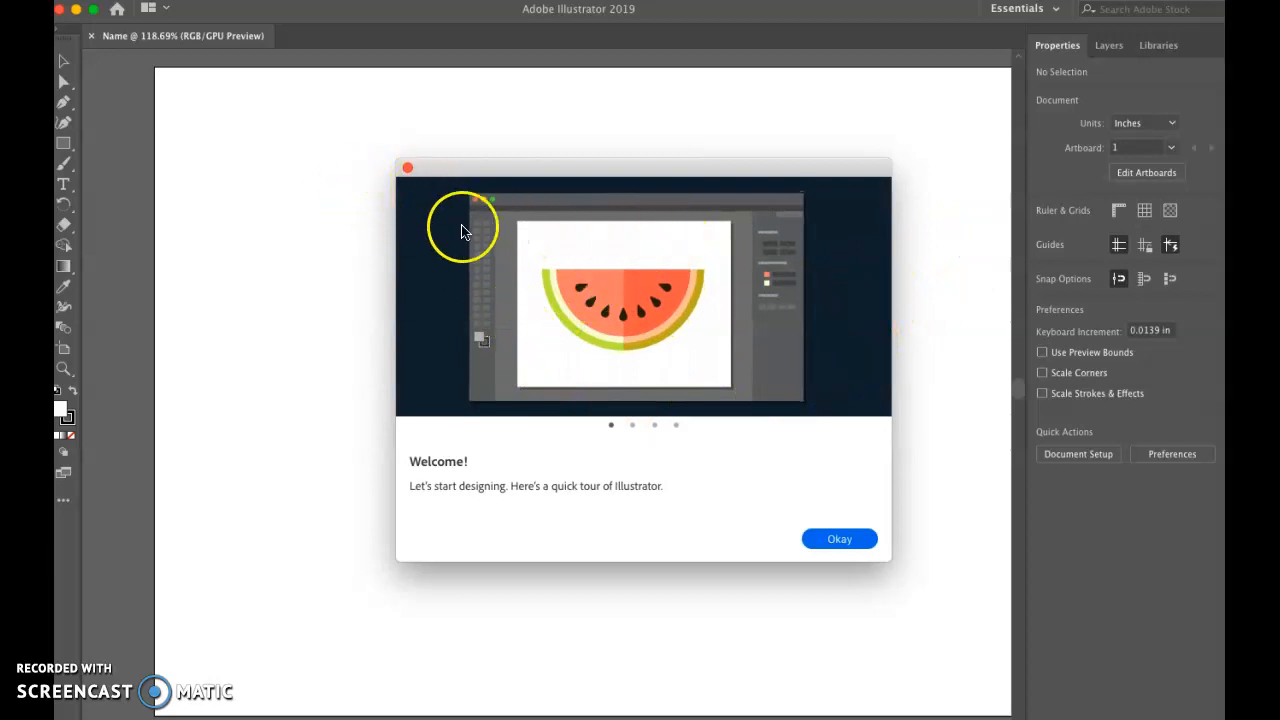
left_click(408, 166)
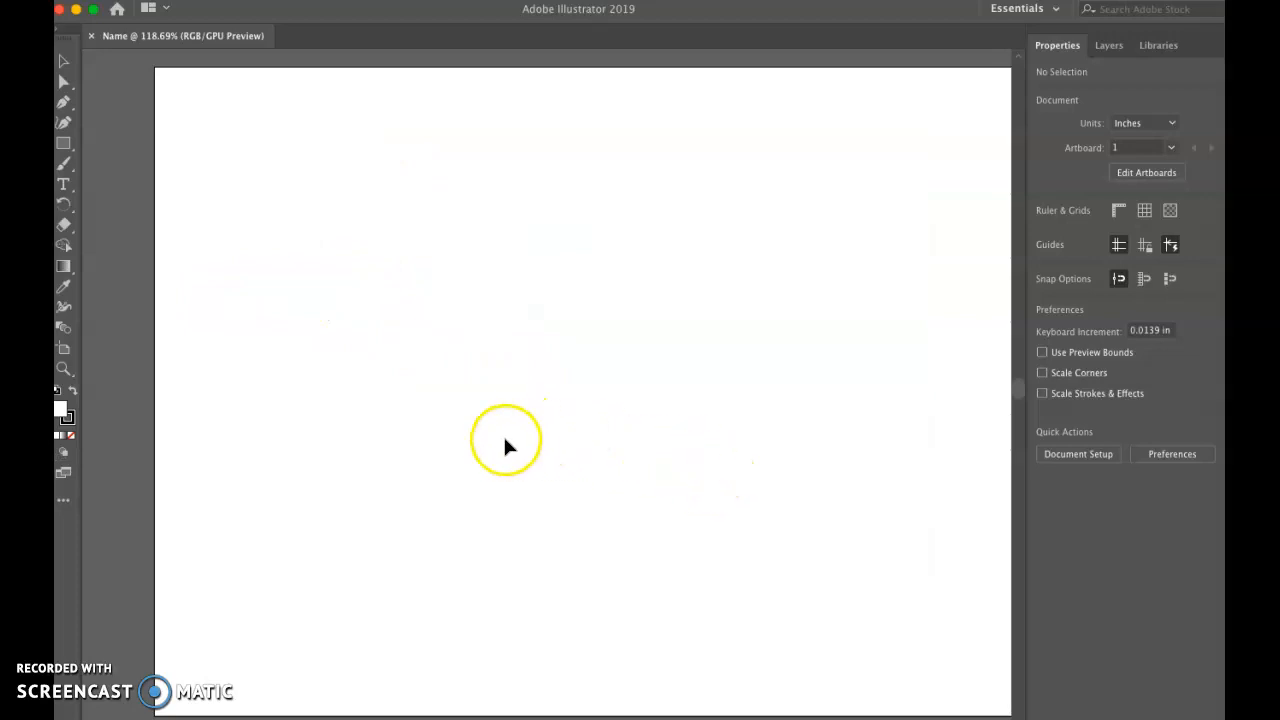
Step: Draw a star in the middle of the artboard while varying its number of points, and delete it
left_click(63, 104)
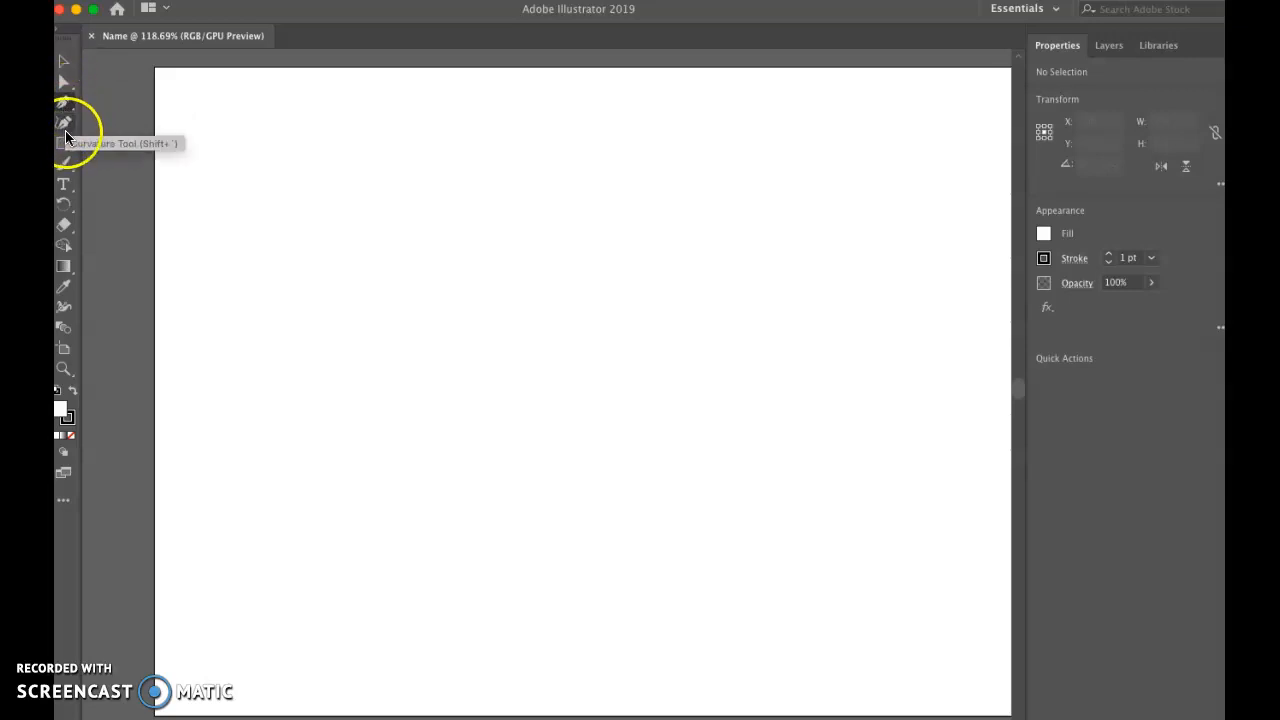
left_click(72, 152)
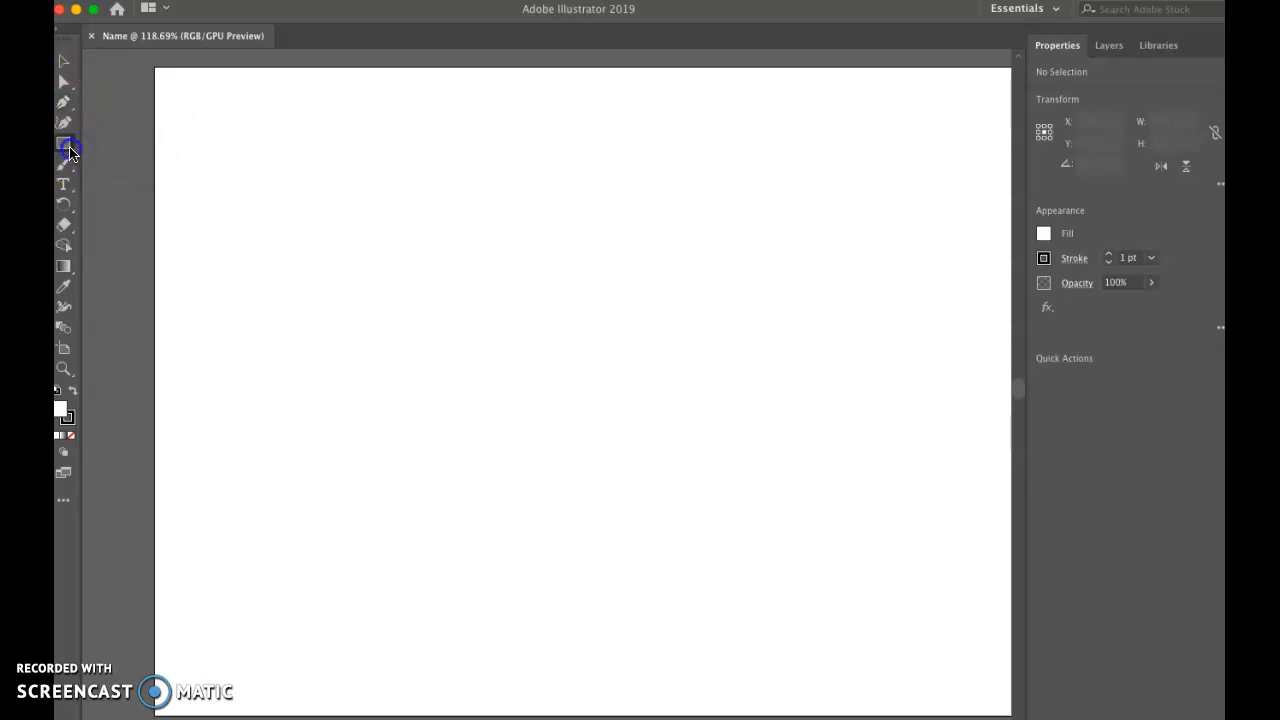
left_click(70, 151)
left_click(109, 206)
left_click_drag(598, 365, 566, 436)
key("Up")
key("Up")
key("Up")
key("Up")
key("Up")
key("Up")
key("Up")
key("Up")
key("Up")
key("Up")
key("Up")
key("Up")
key("Up")
key("Up")
key("Up")
key("Up")
key("Up")
key("Up")
key("Up")
key("Up")
key("Down")
key("Down")
key("Down")
key("Down")
key("Down")
key("Down")
key("Down")
key("Down")
key("Down")
key("Down")
key("Down")
key("Down")
key("Down")
key("Down")
key("Down")
key("Down")
key("Down")
key("Down")
key("Down")
key("Down")
key("Delete")
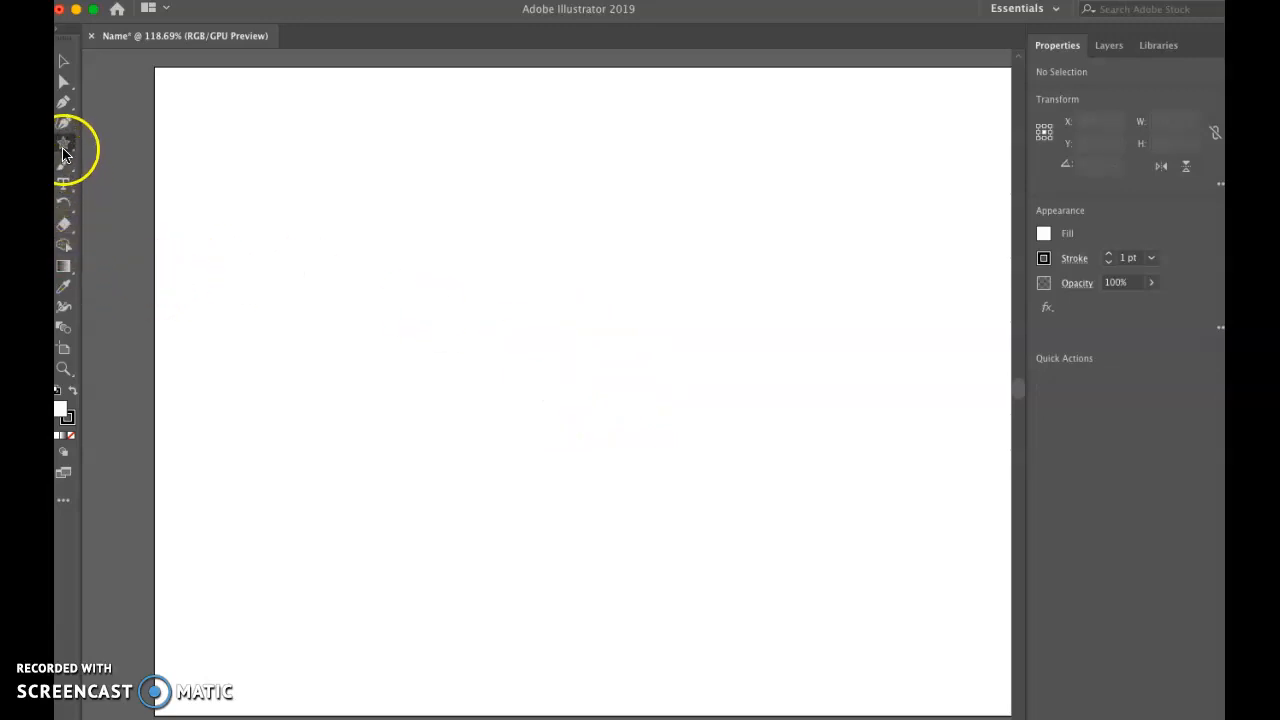
Step: Draw a polygon about 1.5 by 1.6 in, varying its sides and ending with a hexagon, and delete it
left_click_drag(62, 152, 129, 186)
left_click_drag(555, 384, 461, 349)
key("Down")
key("Down")
key("Up")
key("Up")
key("Up")
key("Up")
key("Up")
key("Down")
key("Down")
key("Down")
key("Down")
key("Down")
key("Down")
key("Up")
key("Up")
key("Up")
key("Up")
key("Down")
key("Down")
key("Down")
key("Up")
key("Up")
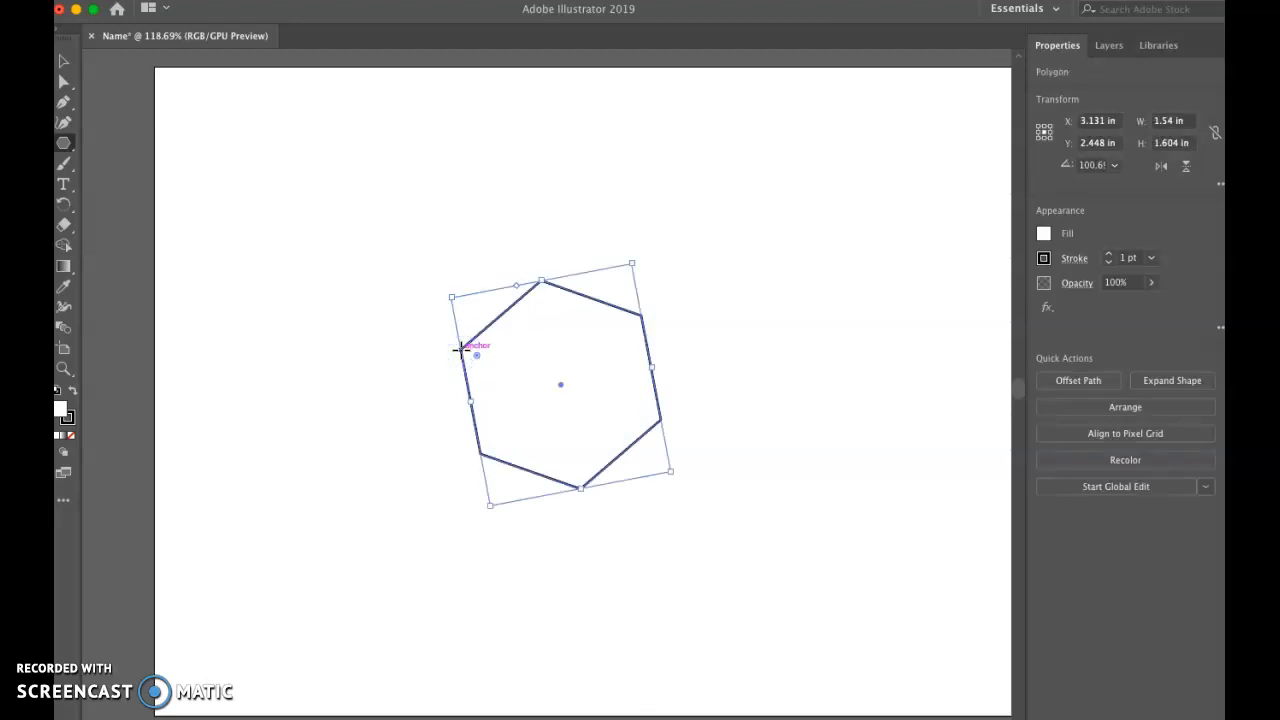
key("Delete")
left_click(312, 373)
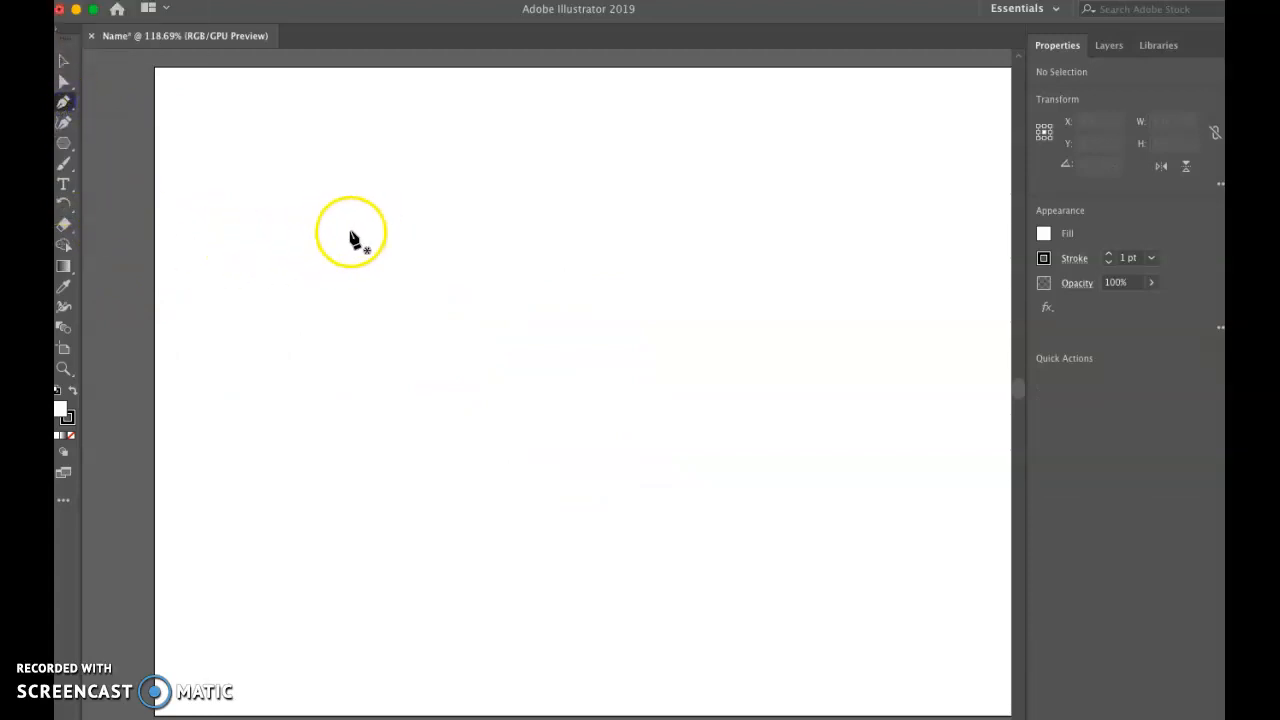
Step: Draw a closed angular block letter C about 1.8 in tall with straight Pen tool segments on the artboard's left half
left_click(300, 289)
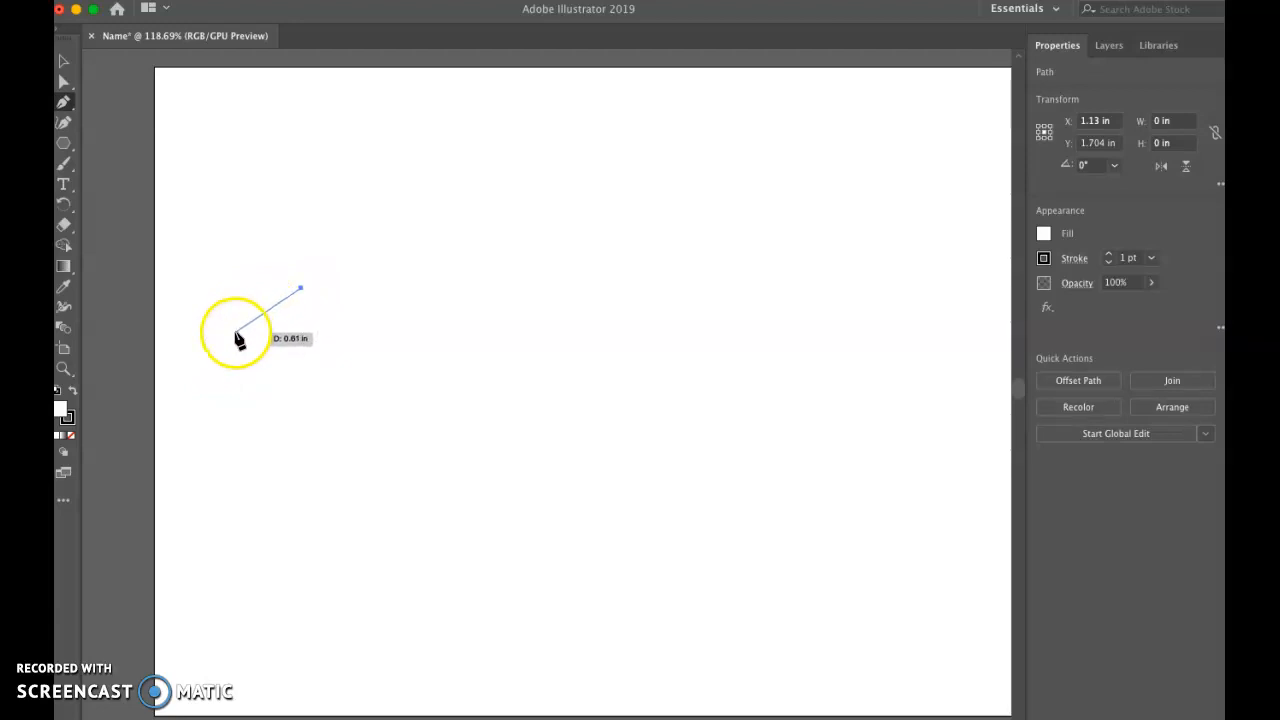
left_click(235, 333)
left_click(236, 451)
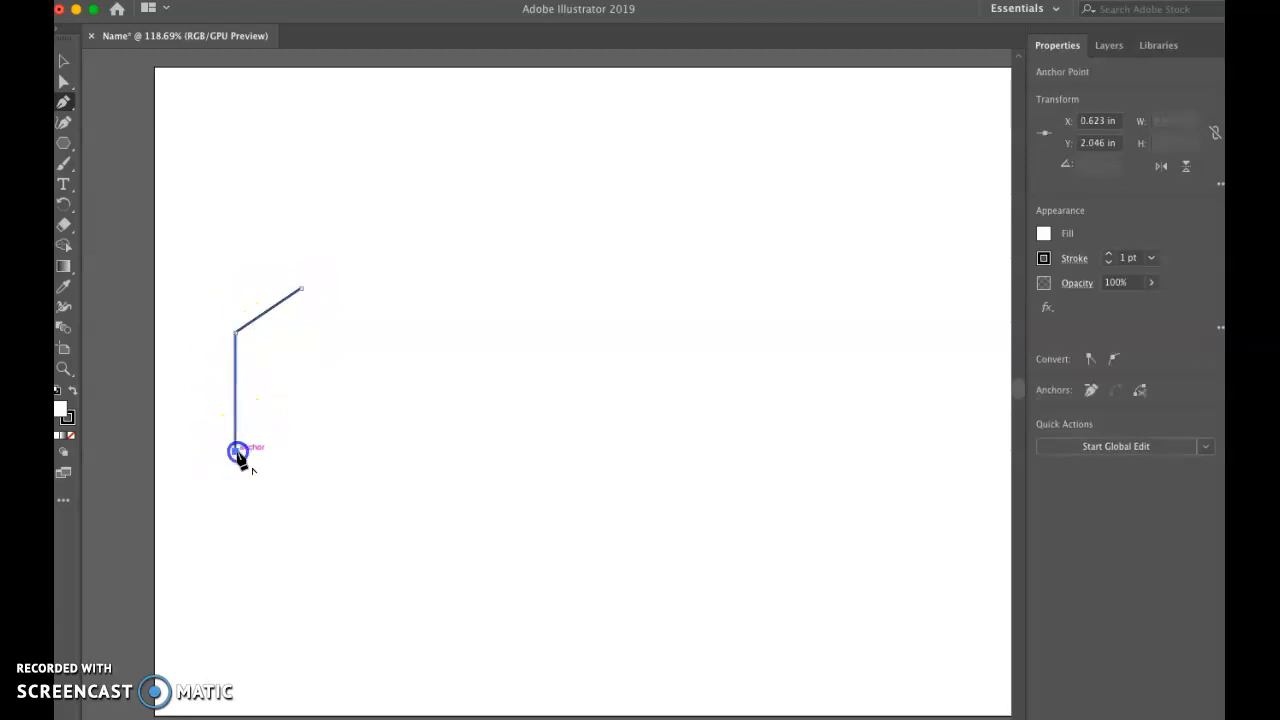
left_click(300, 523)
left_click(383, 523)
left_click(409, 459)
left_click(373, 429)
left_click(348, 473)
left_click(293, 462)
left_click(270, 401)
left_click(277, 342)
left_click(340, 321)
left_click(350, 369)
left_click(386, 287)
left_click(301, 289)
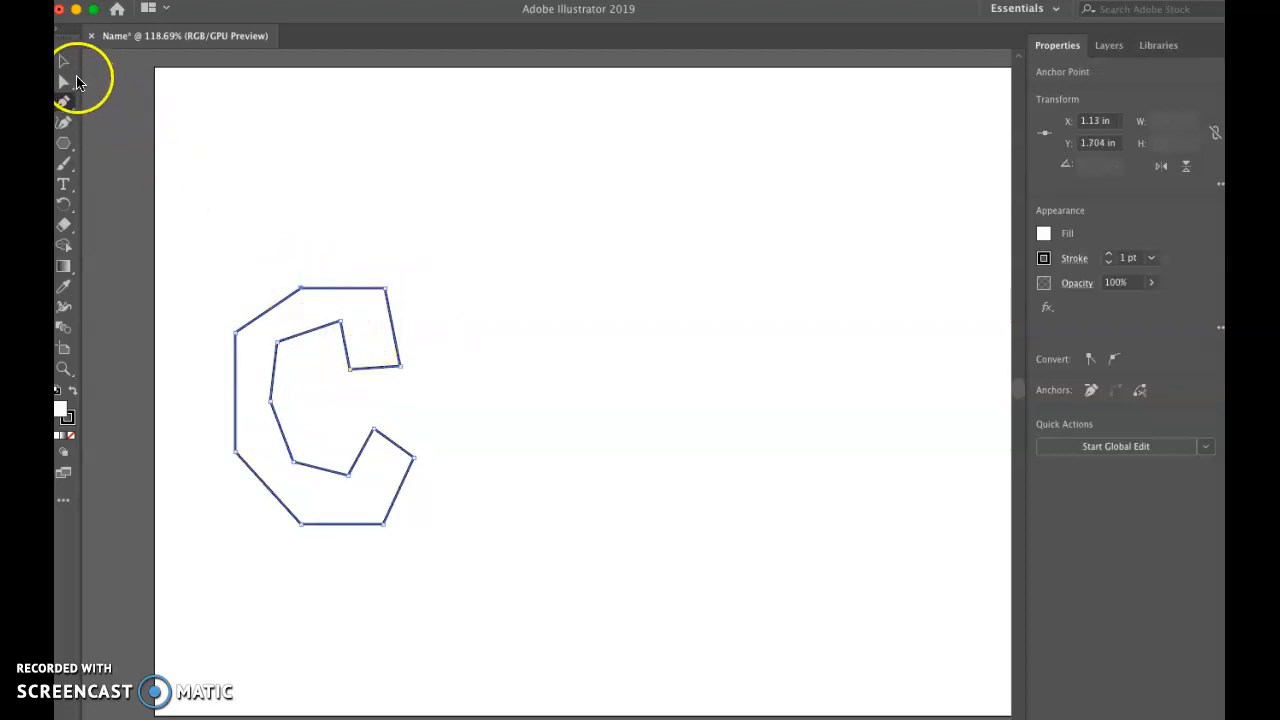
Step: Narrow the angular letter C to about 1.16 in wide by scaling its bounding box
left_click(66, 63)
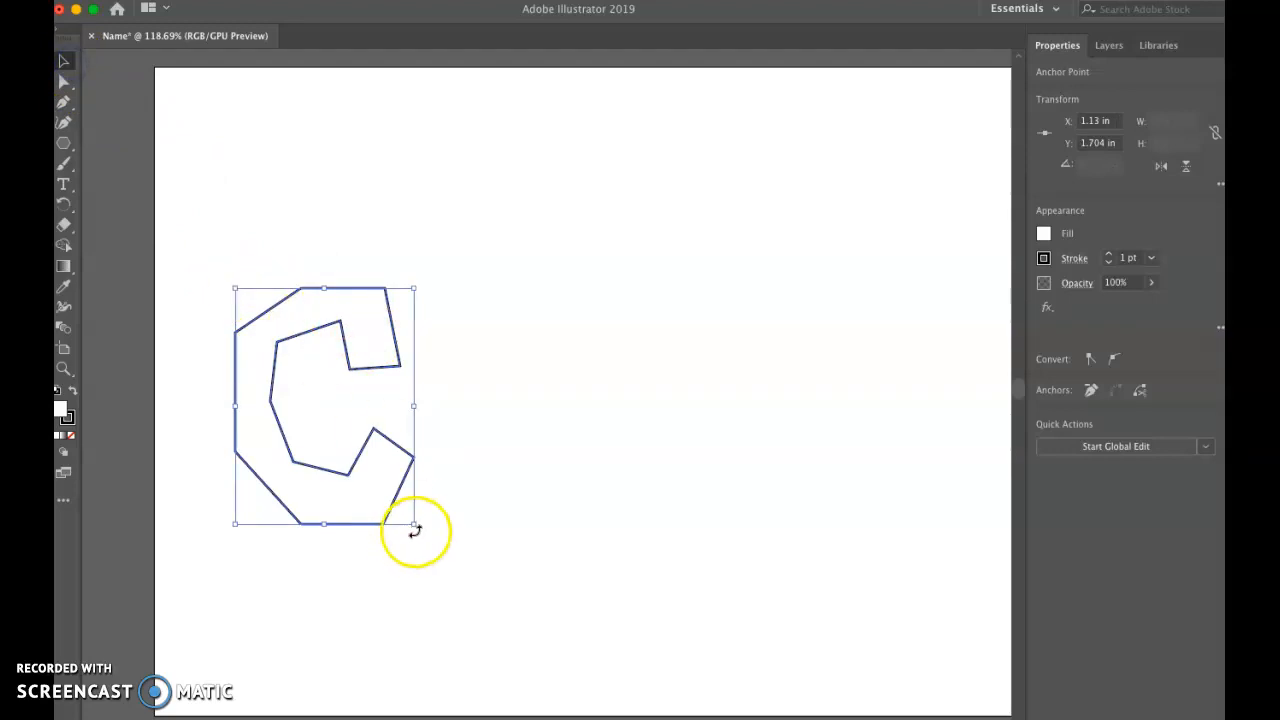
left_click_drag(416, 526, 390, 522)
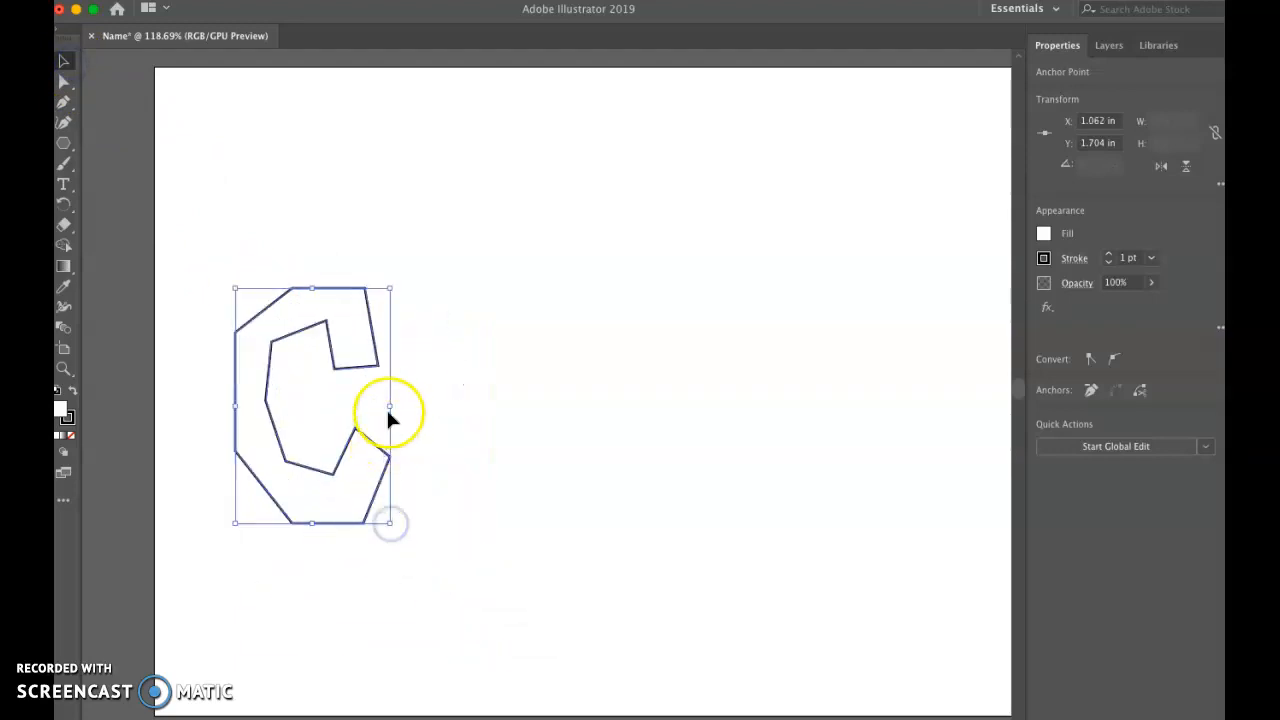
mouse_move(390, 408)
left_mouse_down()
mouse_move(313, 404)
mouse_move(411, 420)
mouse_move(387, 415)
left_mouse_up()
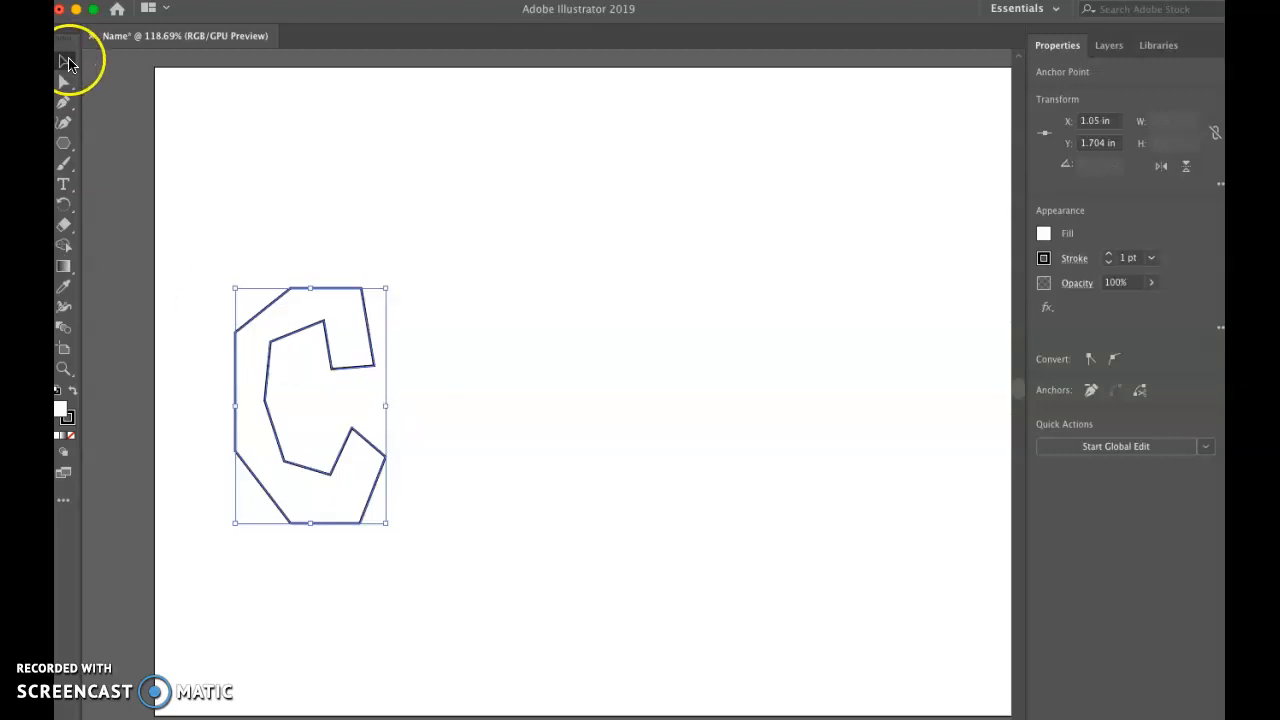
Step: Delete the entire angular letter C from the artboard
left_click(65, 62)
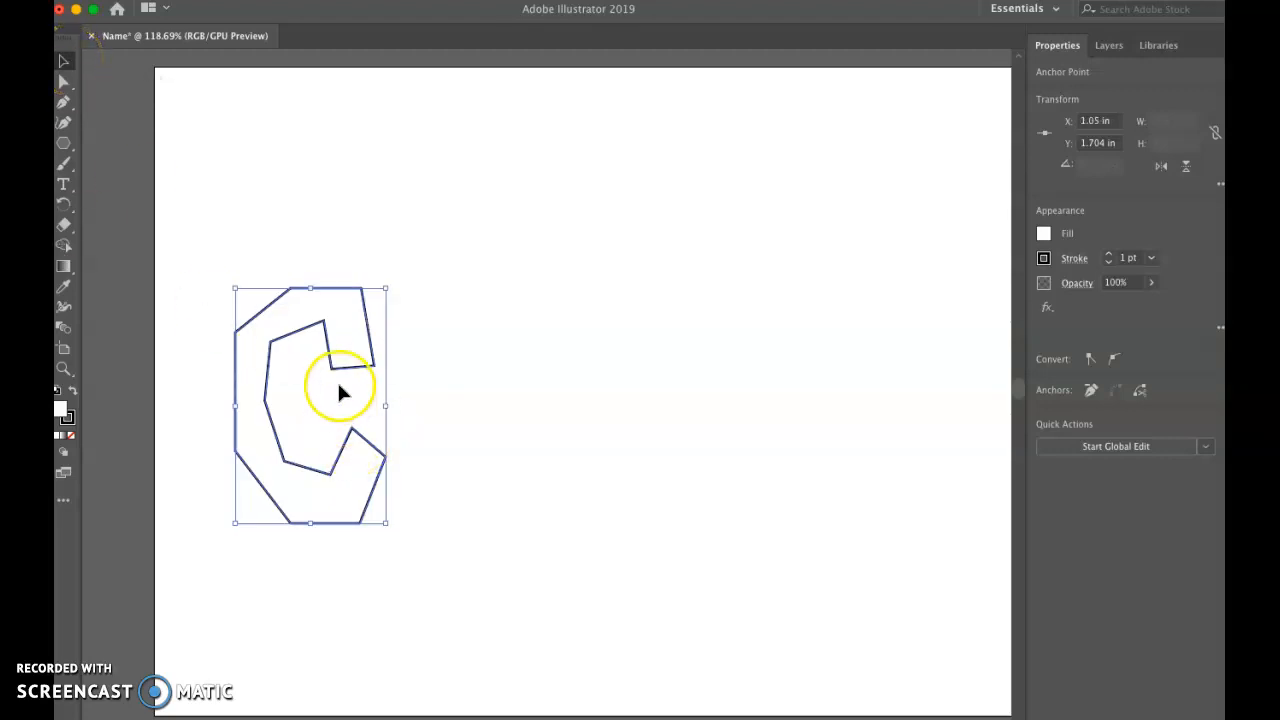
key("Delete")
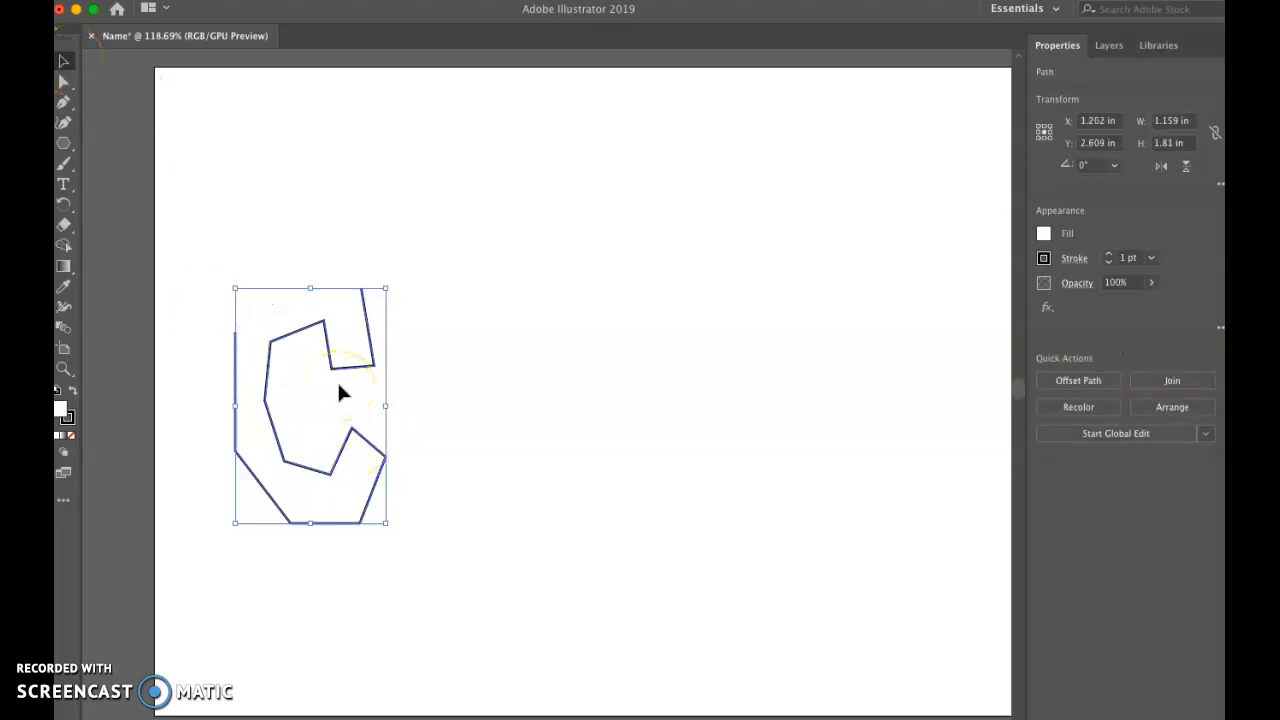
key("Delete")
left_click(222, 389)
Step: Draw the outer contour of a rounded block letter C with curved Pen tool segments, from the upper end to the lower end
left_click(63, 104)
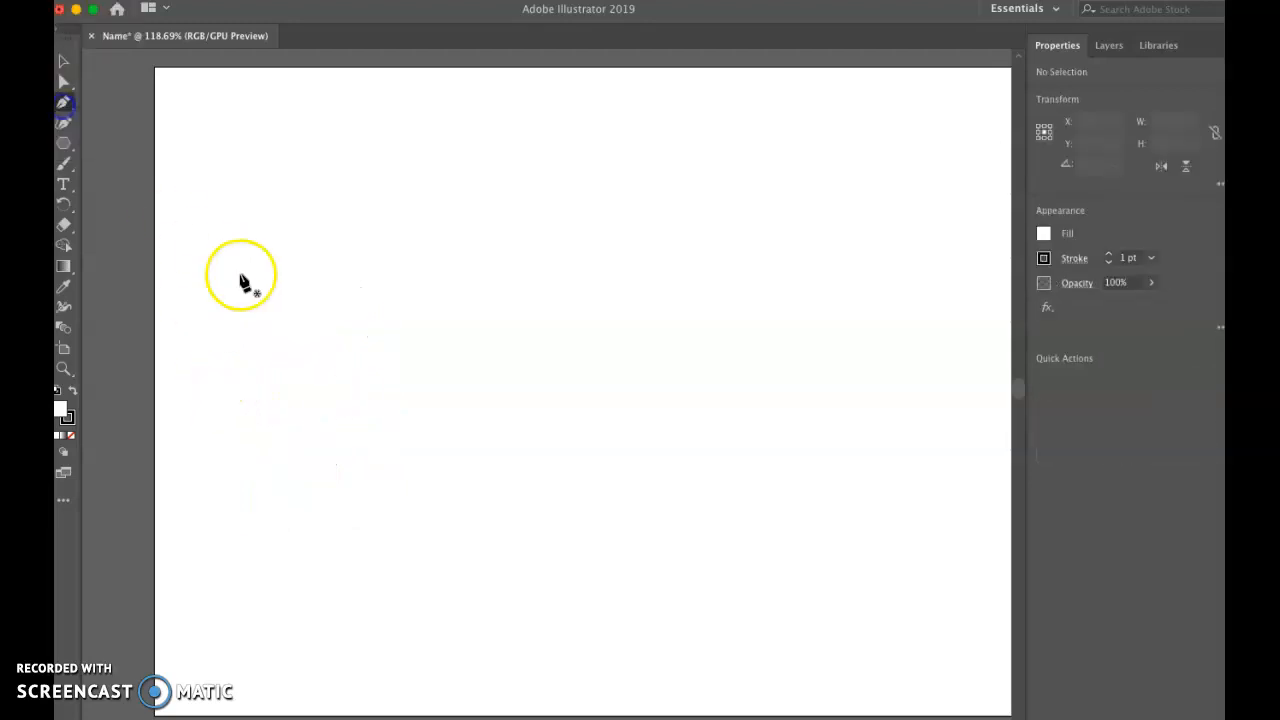
left_click(376, 251)
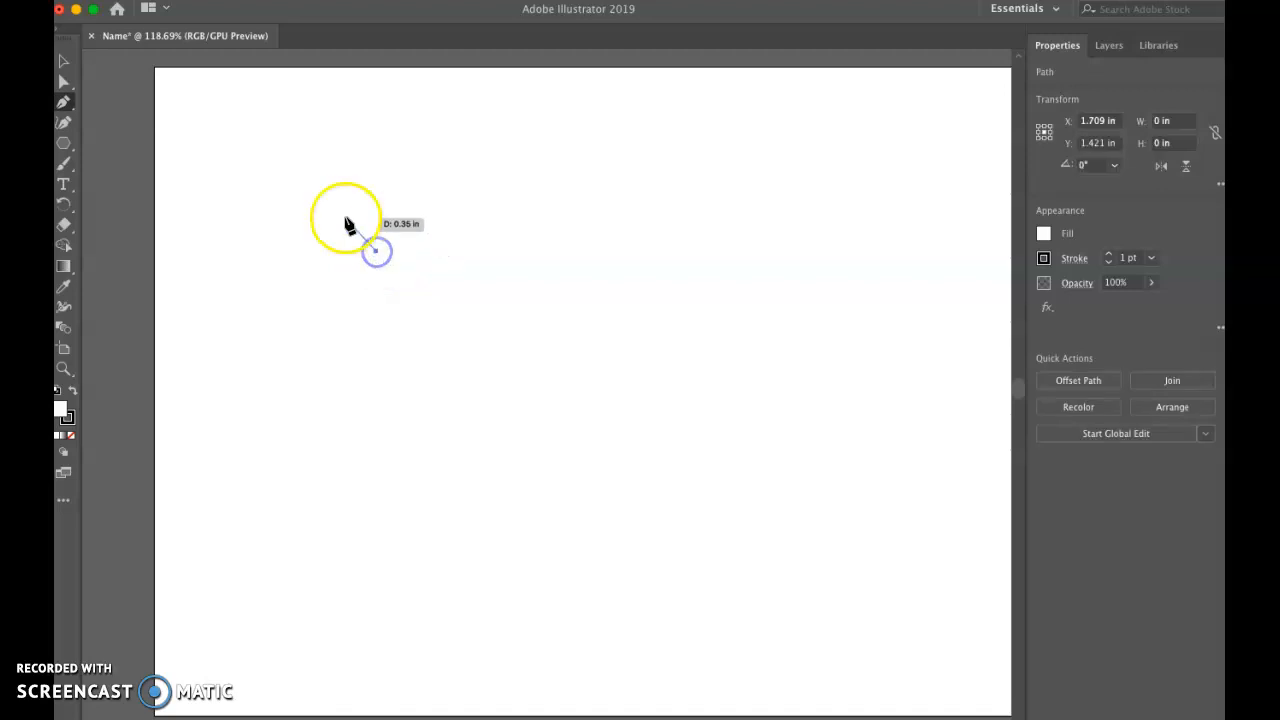
left_click(293, 198)
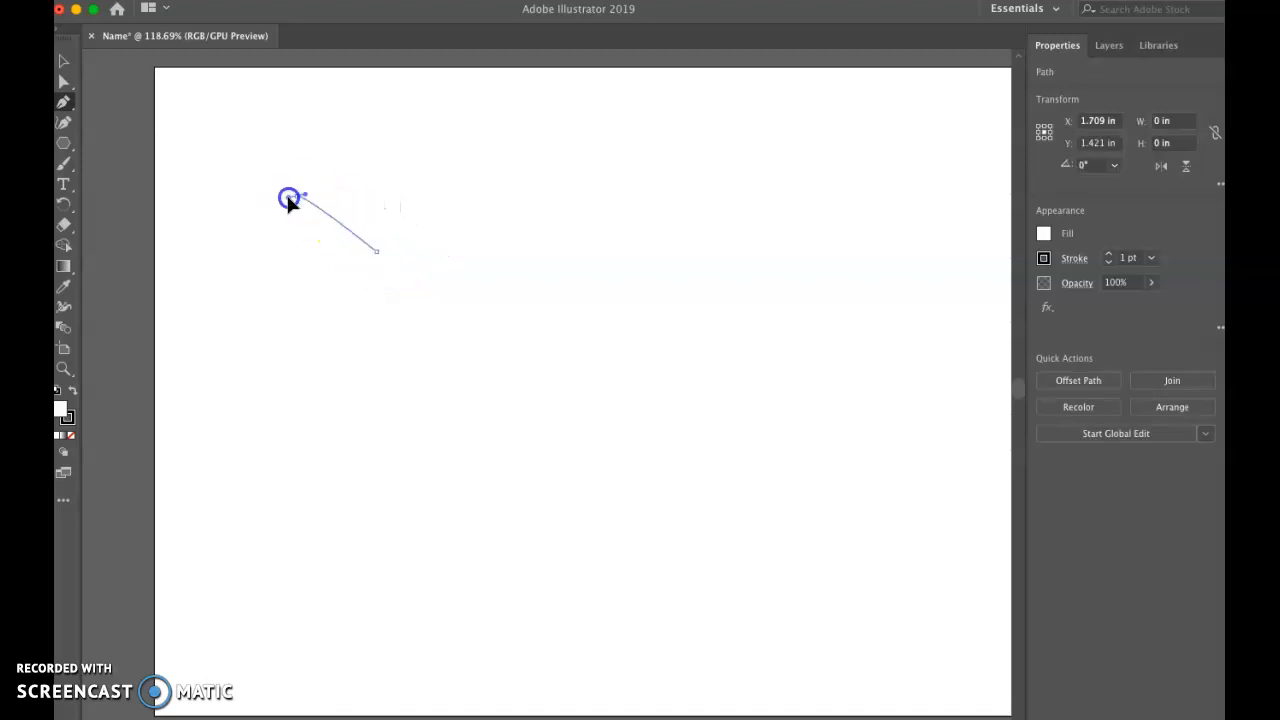
left_click_drag(248, 213, 236, 220)
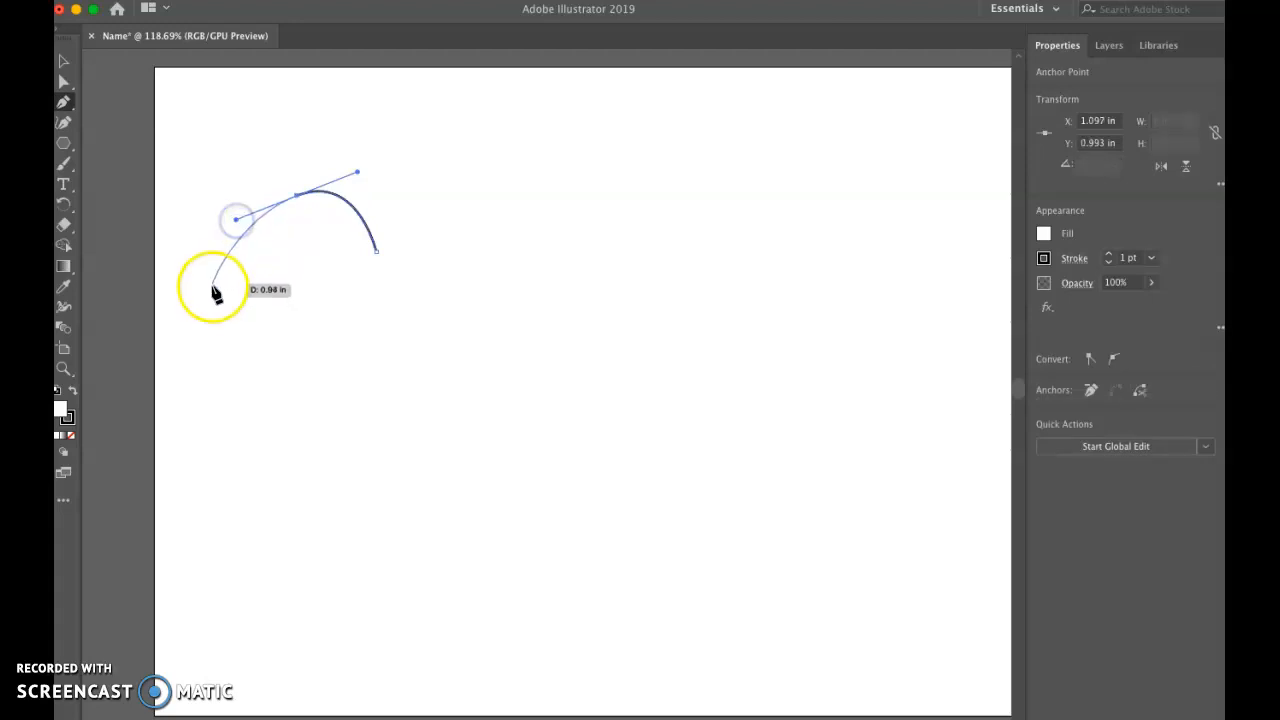
left_click(210, 386)
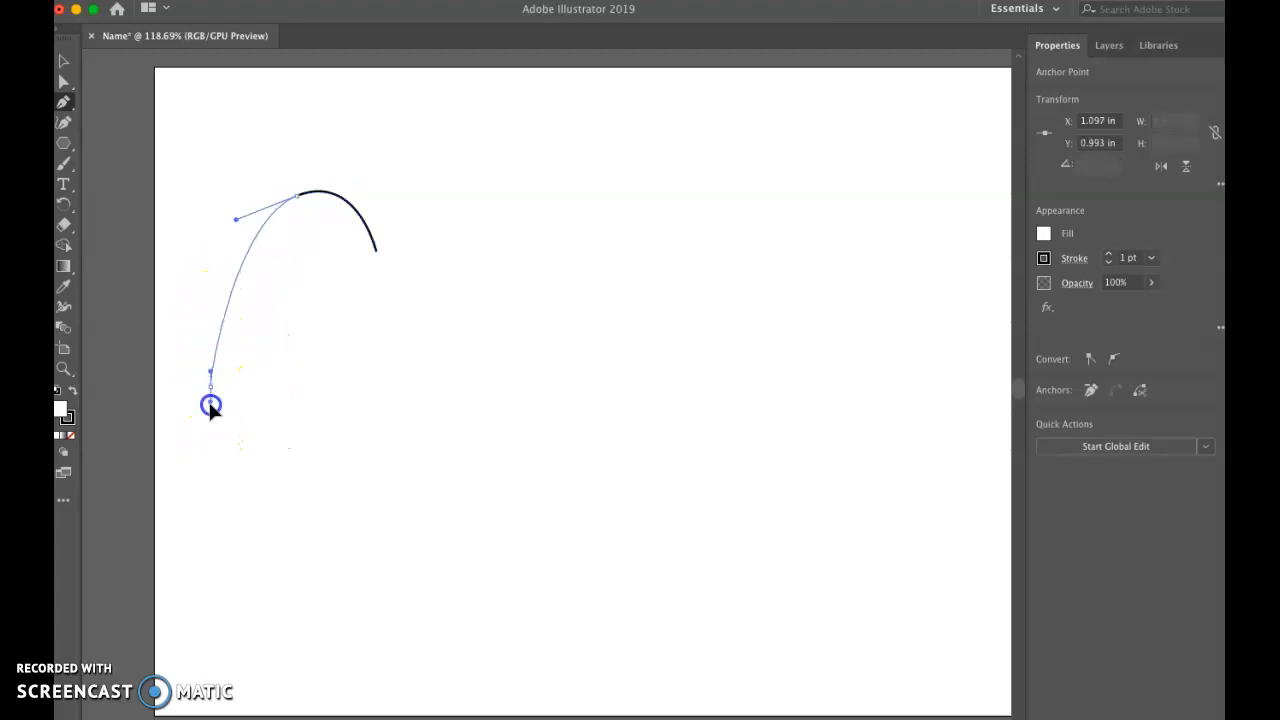
left_click_drag(270, 557, 328, 565)
left_click_drag(389, 528, 397, 423)
left_click(396, 419)
Step: Continue the path with a flat lower end, a curved inner contour and a flat upper end, closing the letter C
left_click(343, 419)
left_click(304, 504)
left_click_drag(255, 491, 254, 489)
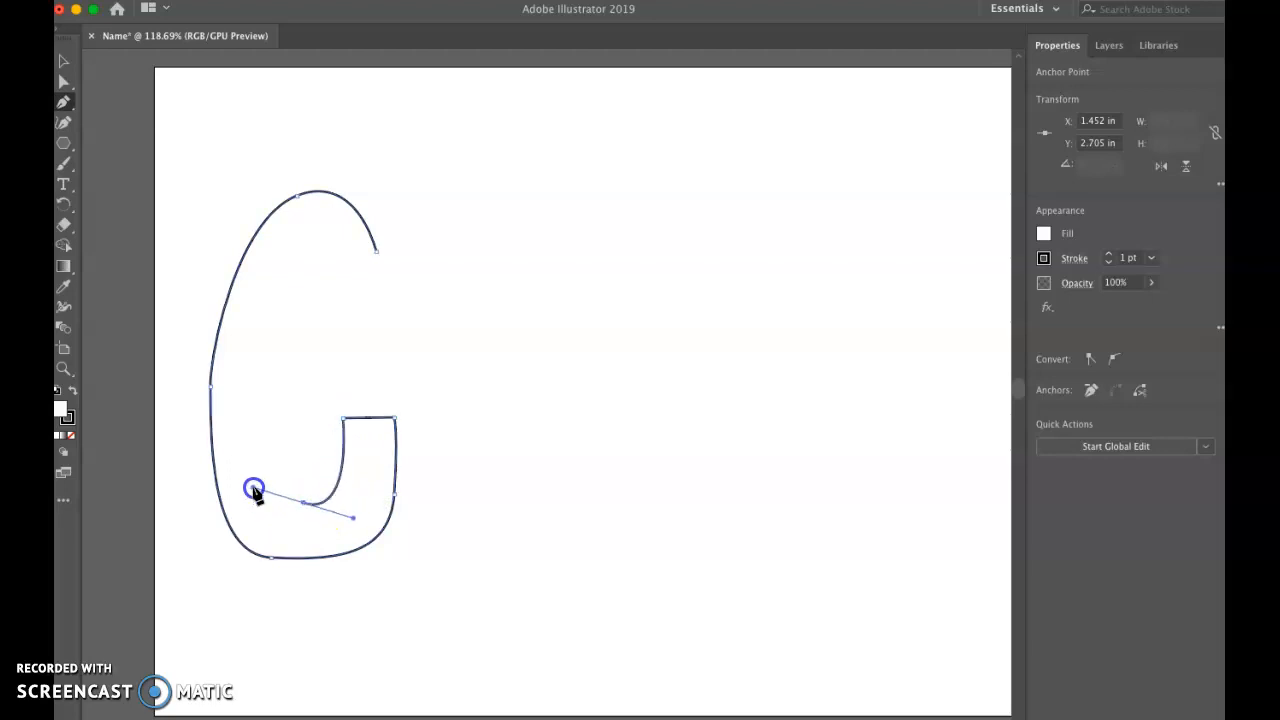
left_click(257, 369)
left_click_drag(304, 264, 340, 282)
left_click_drag(345, 334, 397, 343)
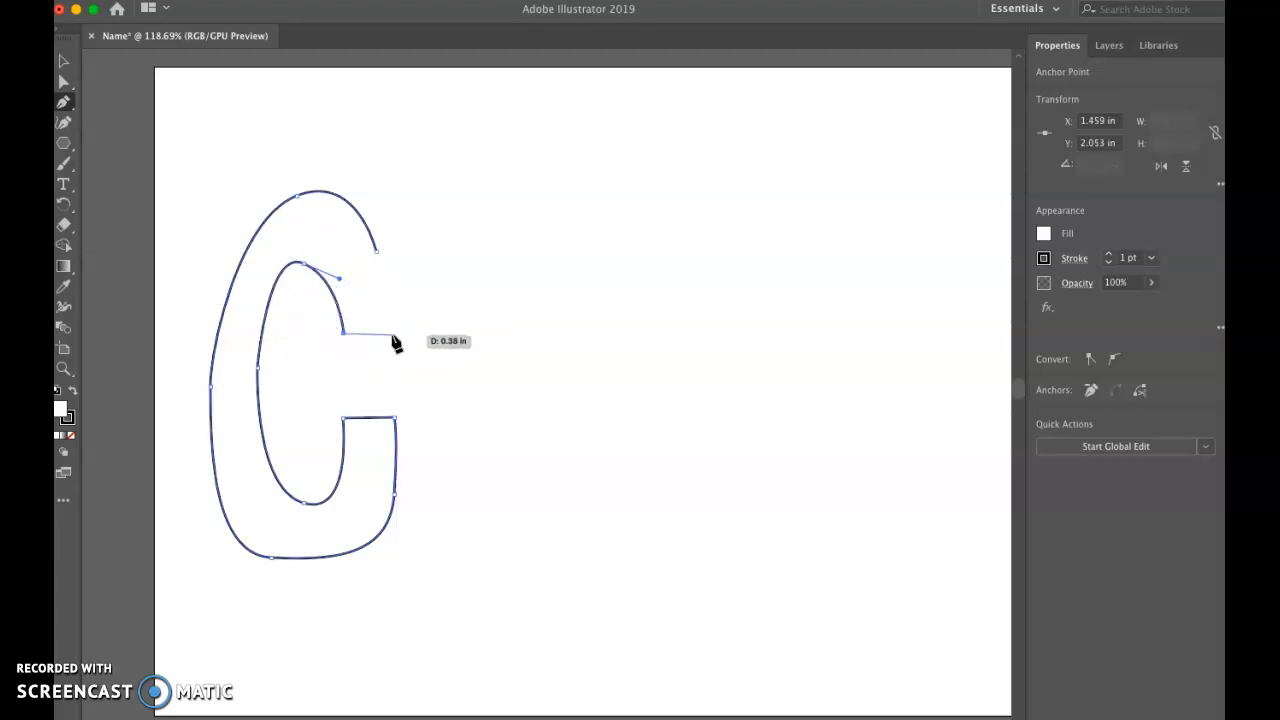
left_click(390, 334)
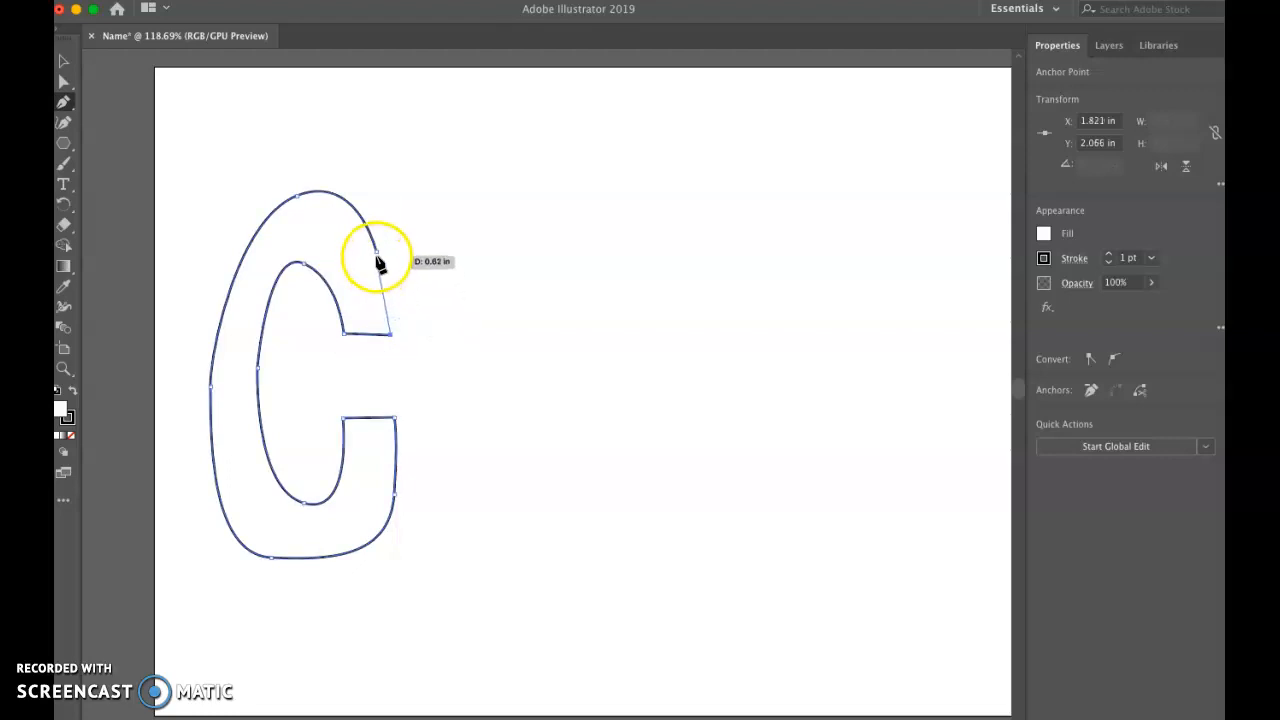
left_click(377, 252)
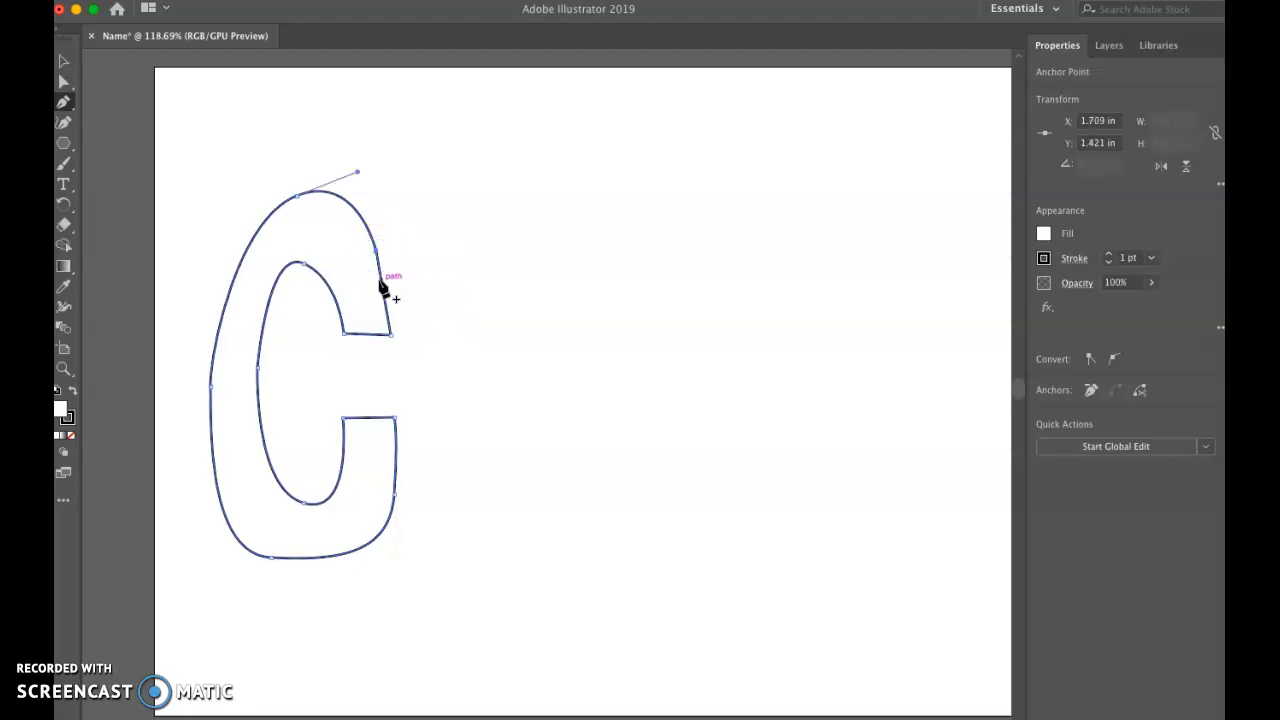
Step: Switch to the Direct Selection tool with the letter C selected, cancelling the Move dialog
left_click(64, 82)
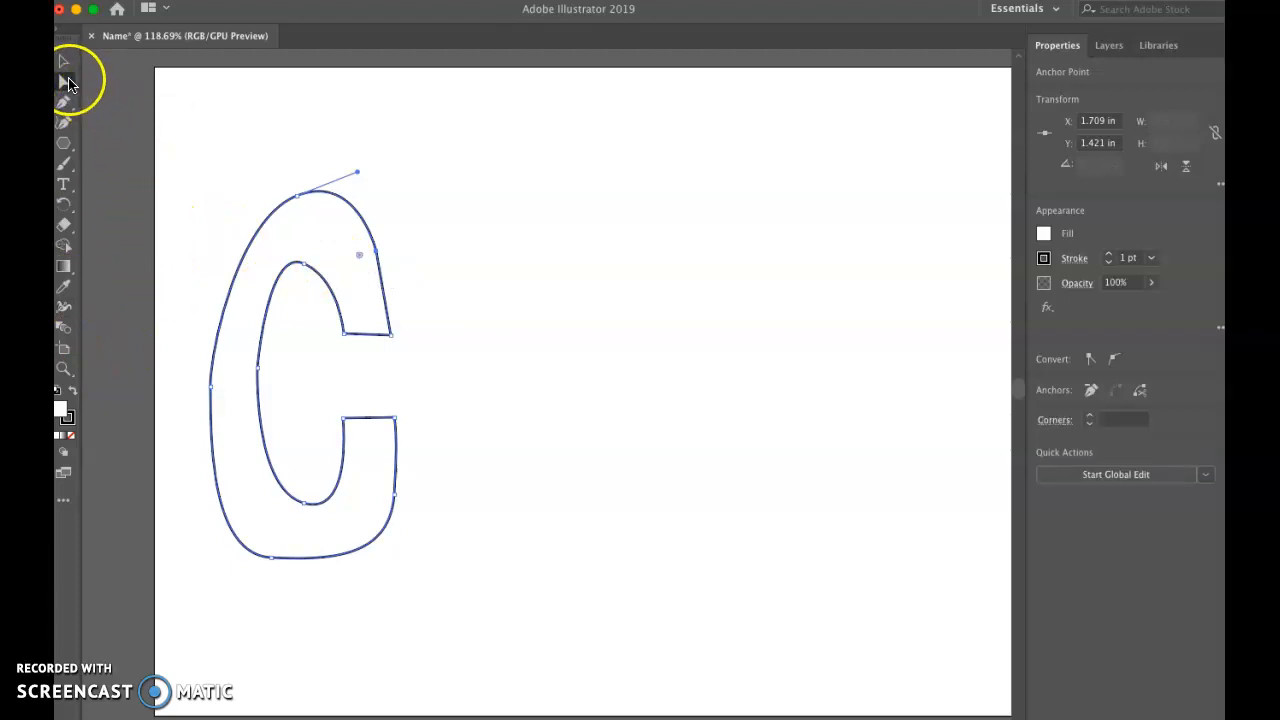
double_click(62, 82)
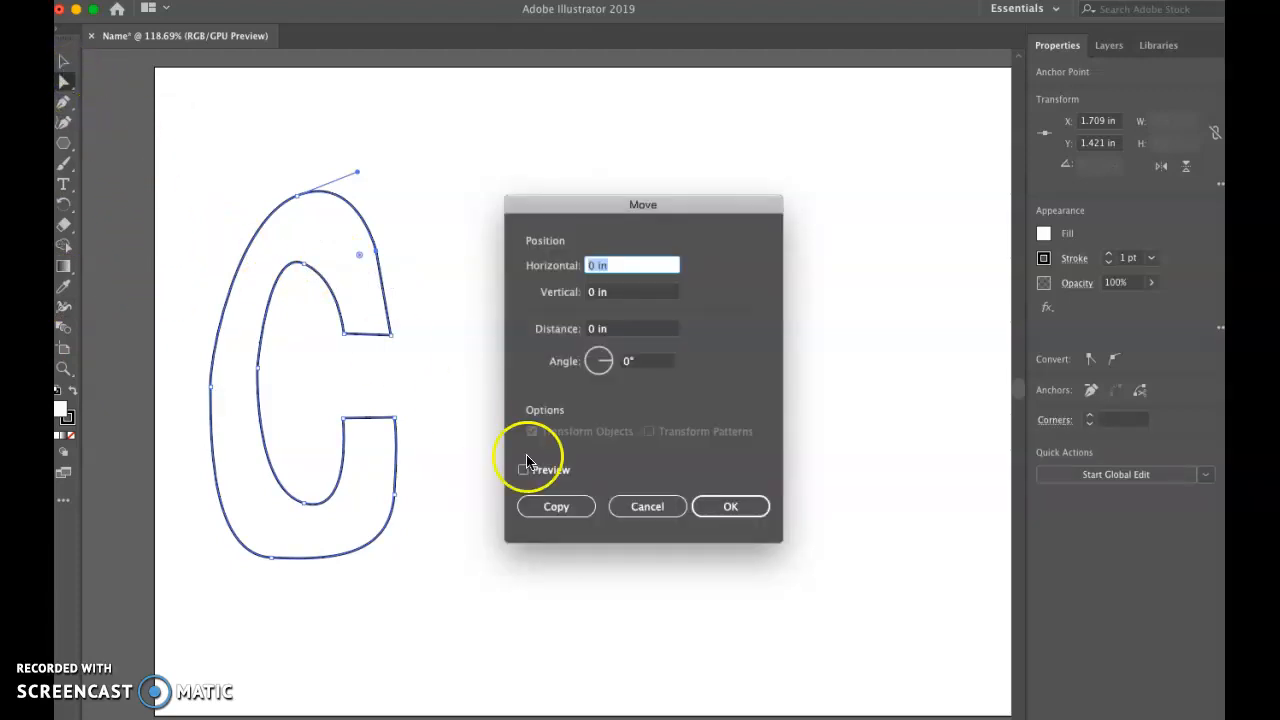
left_click(657, 506)
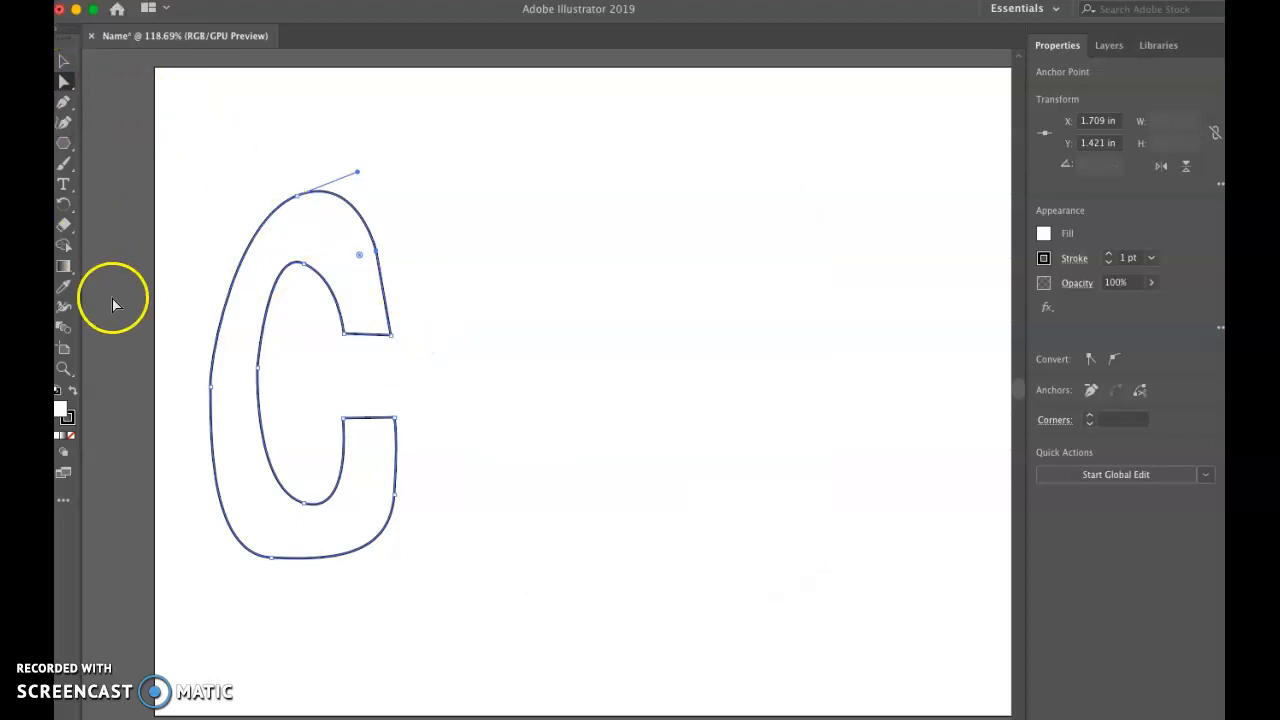
Step: Reshape the C's left side by moving its inner and outer left anchor points and shortening the lower-left curve handle
left_click(258, 370)
left_click_drag(258, 370, 197, 514)
left_click(210, 385)
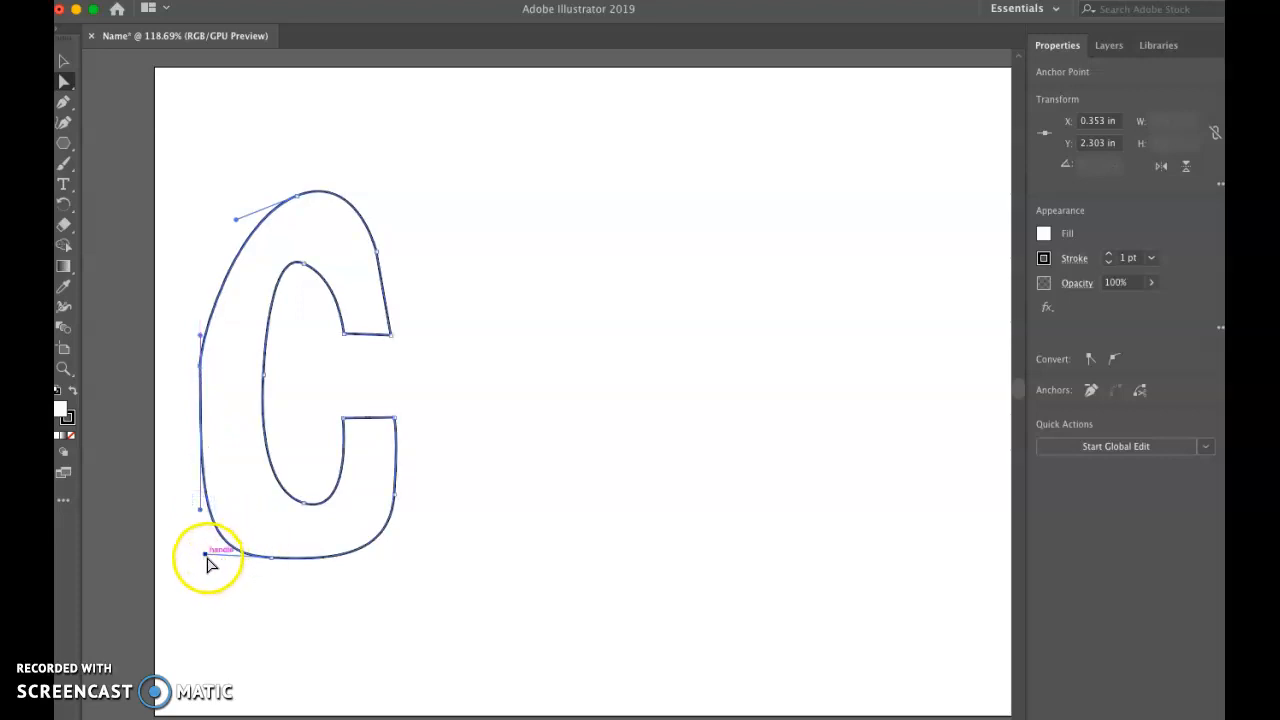
left_click_drag(203, 558, 227, 560)
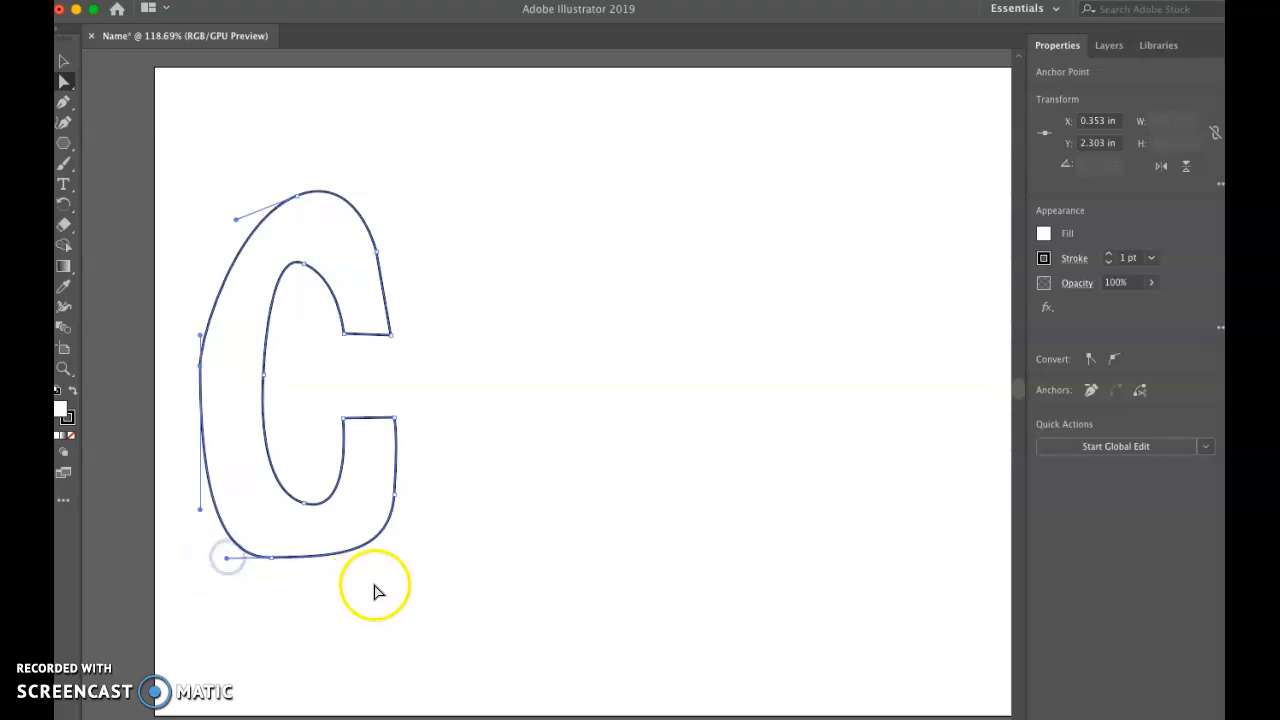
Step: Refine the C's lower-right, upper-left and lower curves with their handles, and lower the outer left anchor to about Y 2.44 in
left_click(395, 492)
left_click_drag(391, 553, 390, 579)
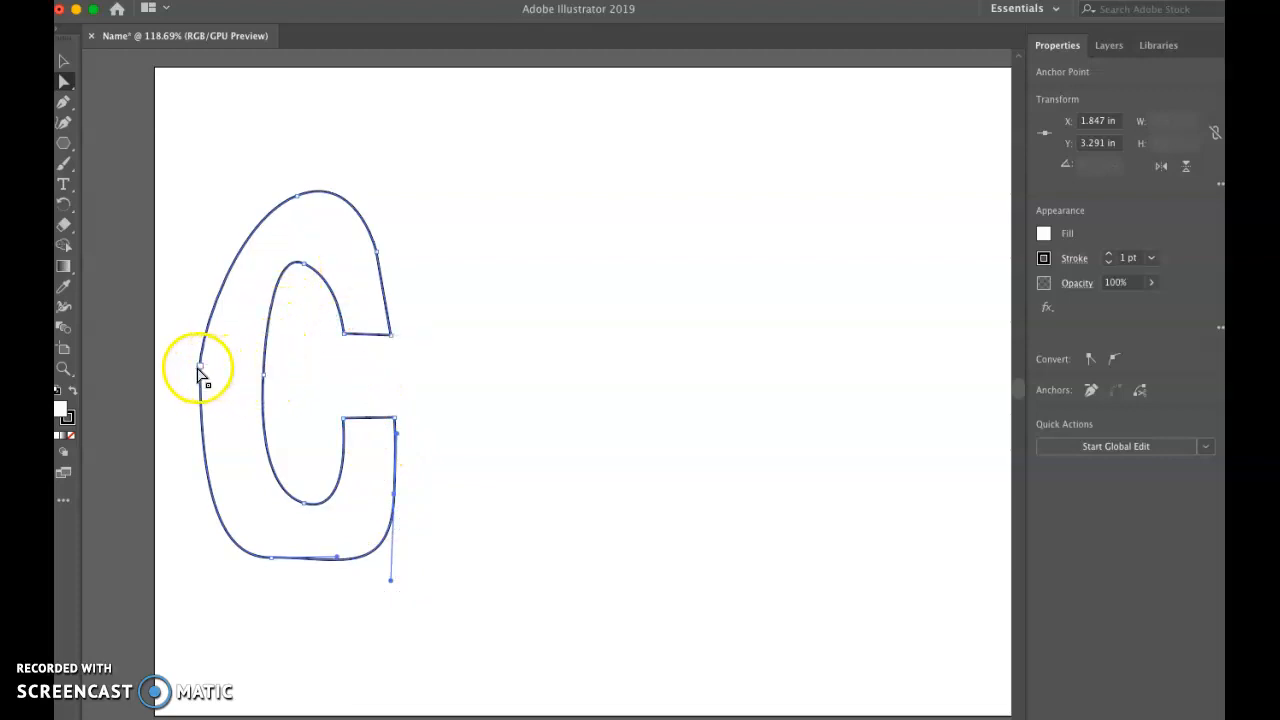
left_click_drag(199, 368, 198, 388)
left_click_drag(236, 219, 204, 200)
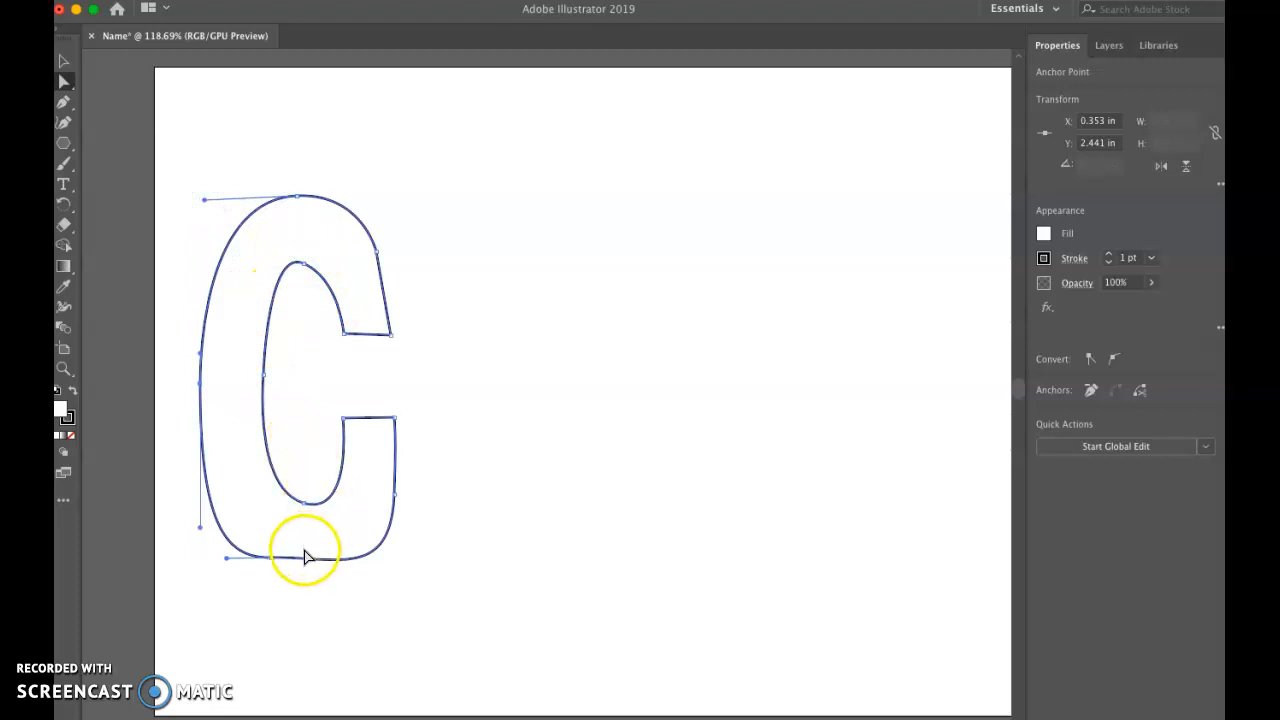
left_click(370, 557)
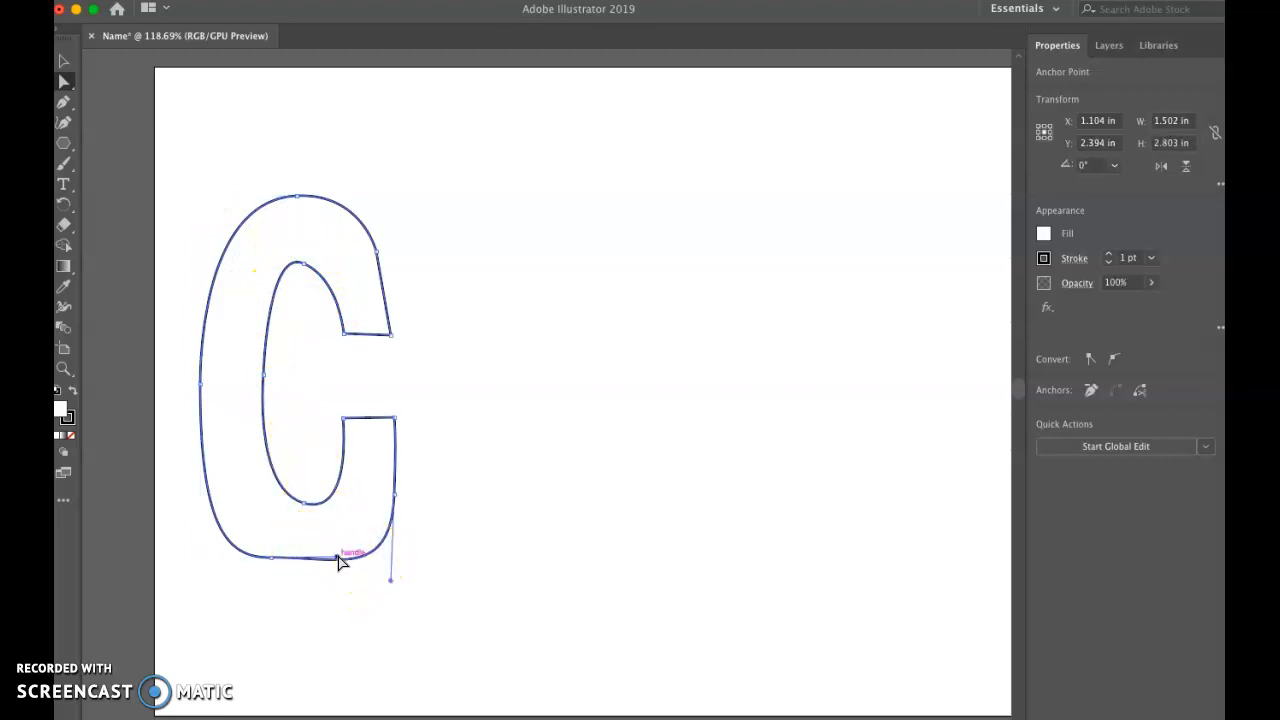
left_click_drag(337, 560, 333, 572)
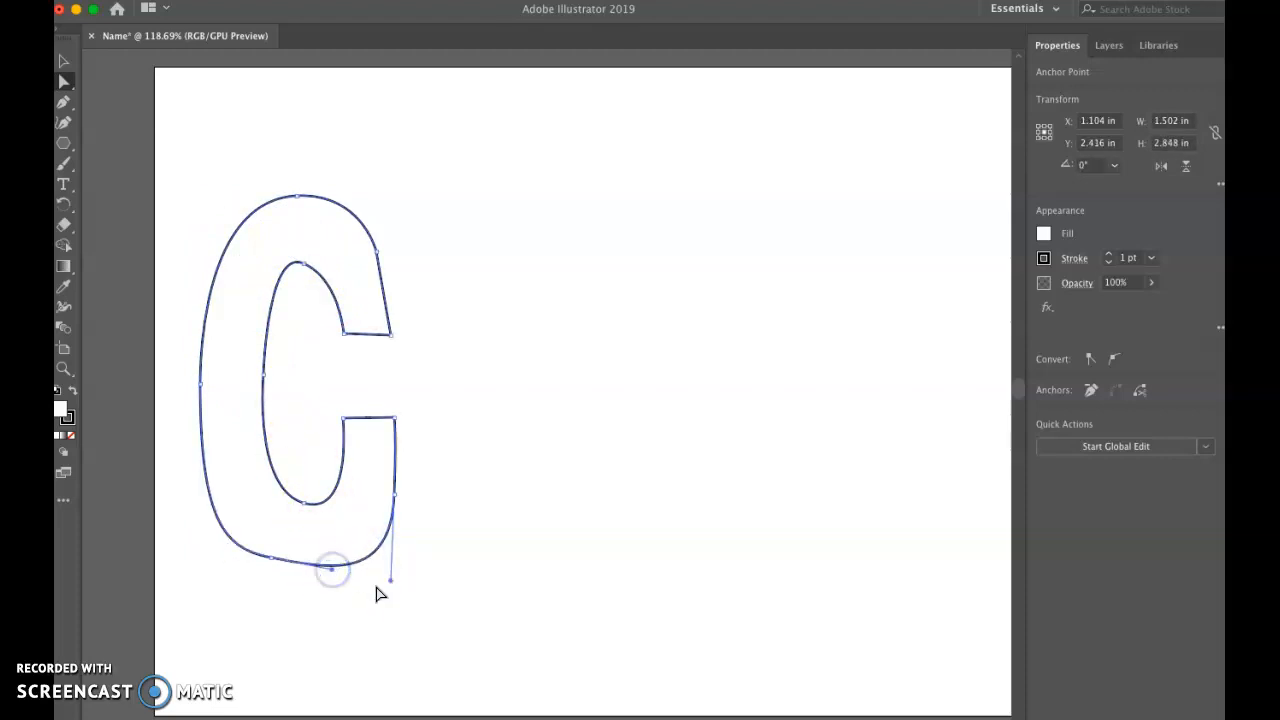
Step: Move both corner anchors of the C's lower end down to widen the letter's opening and keep that end flat
left_click_drag(347, 425, 352, 431)
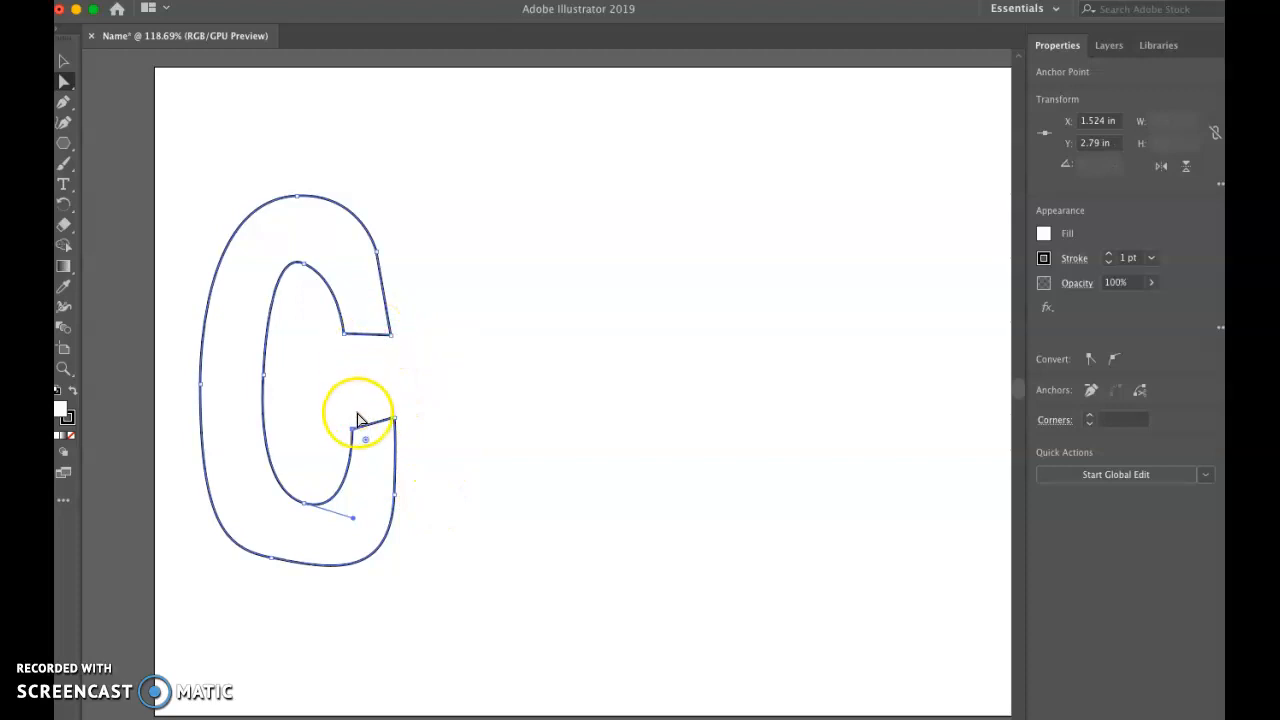
left_click_drag(353, 431, 398, 441)
left_click(397, 420)
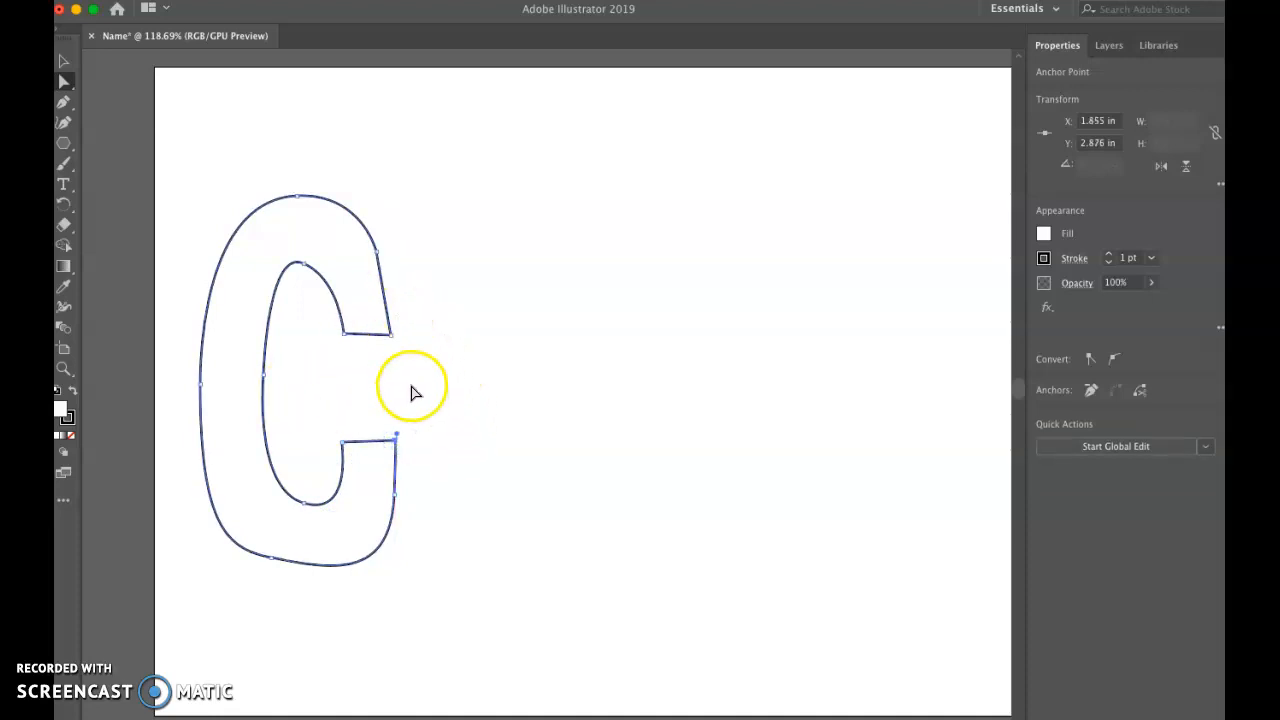
Step: Draw a block letter h beside the C with the Pen tool, from a stem side about 3.73 in long through the inner arch and both feet
left_click(64, 106)
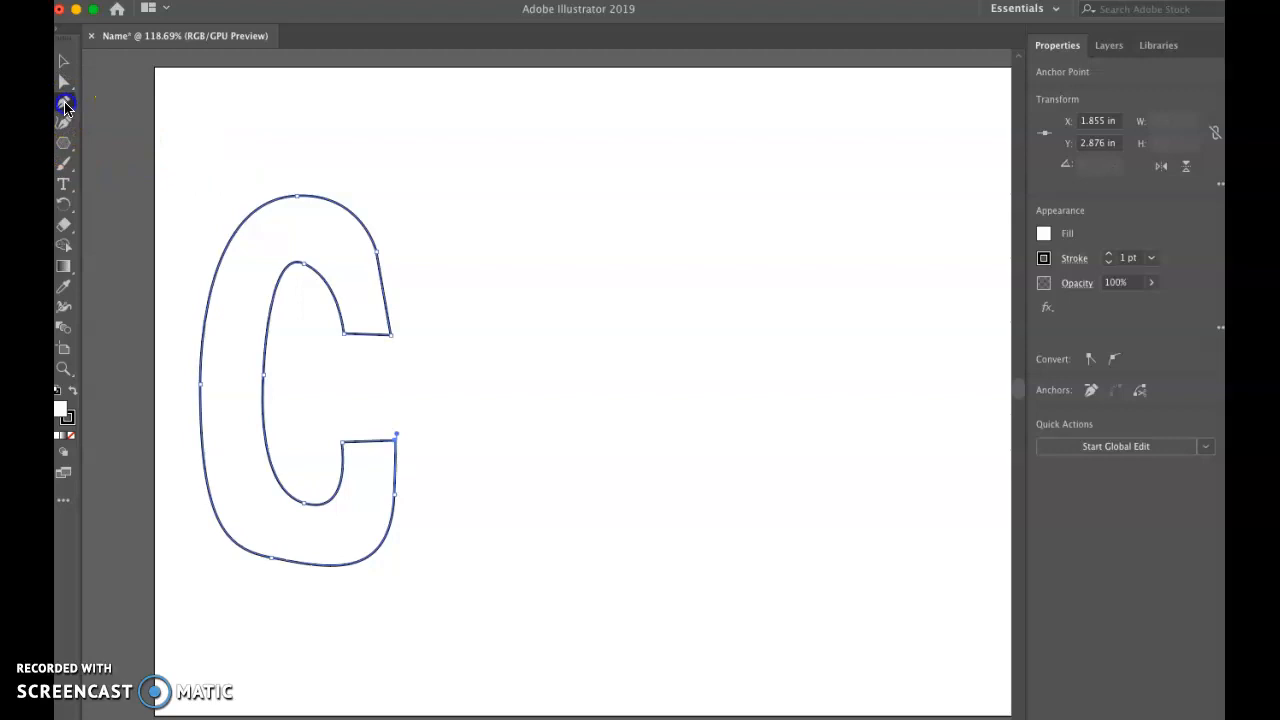
left_click(424, 155)
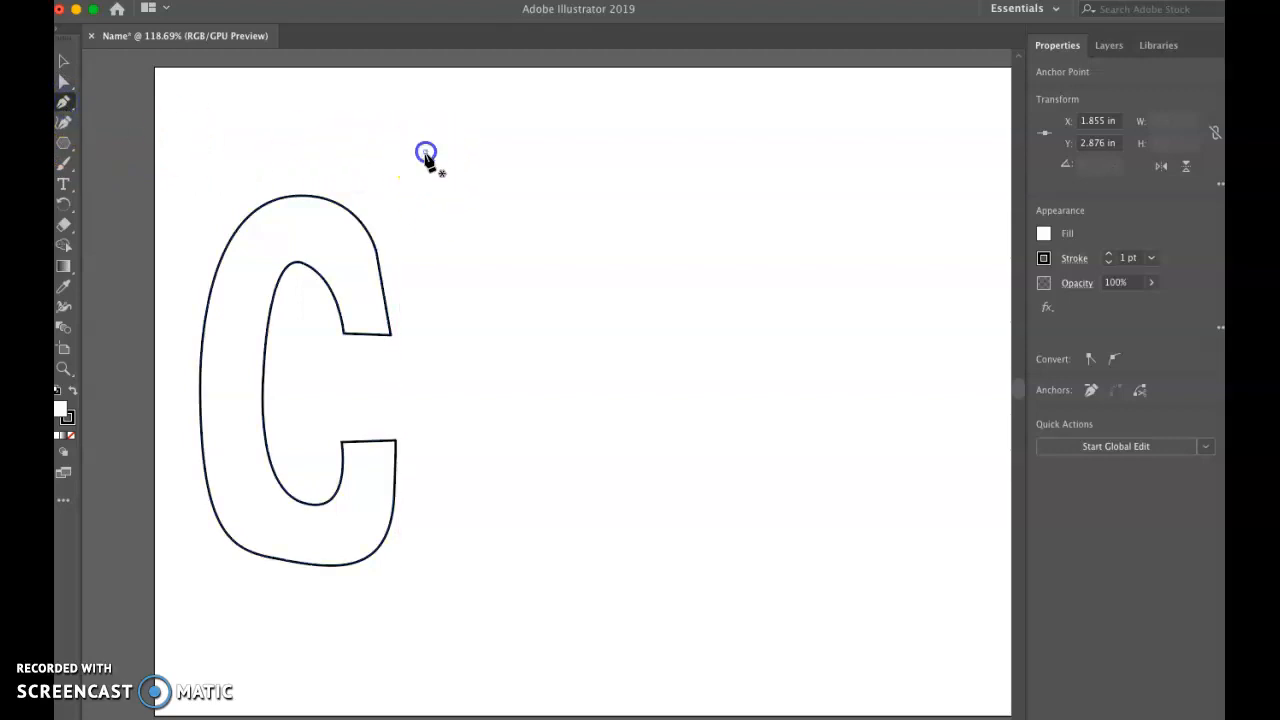
left_click(408, 636)
left_click(461, 635)
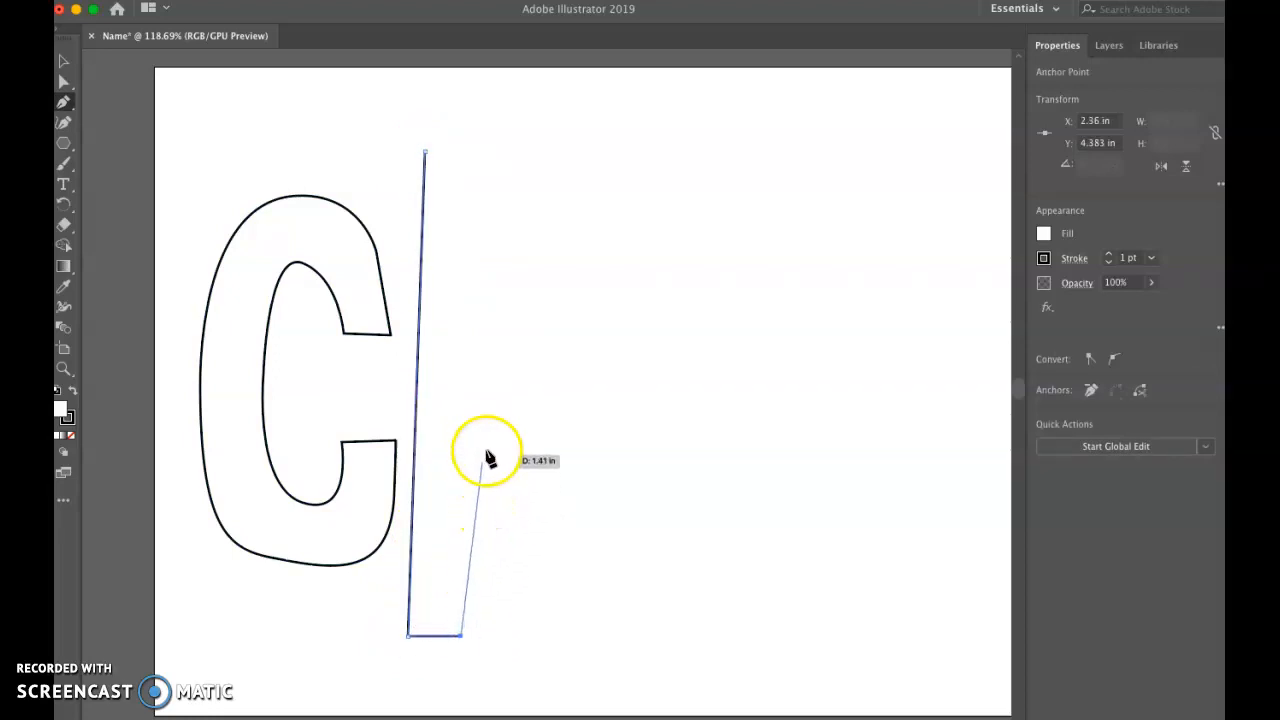
left_click_drag(517, 455, 604, 457)
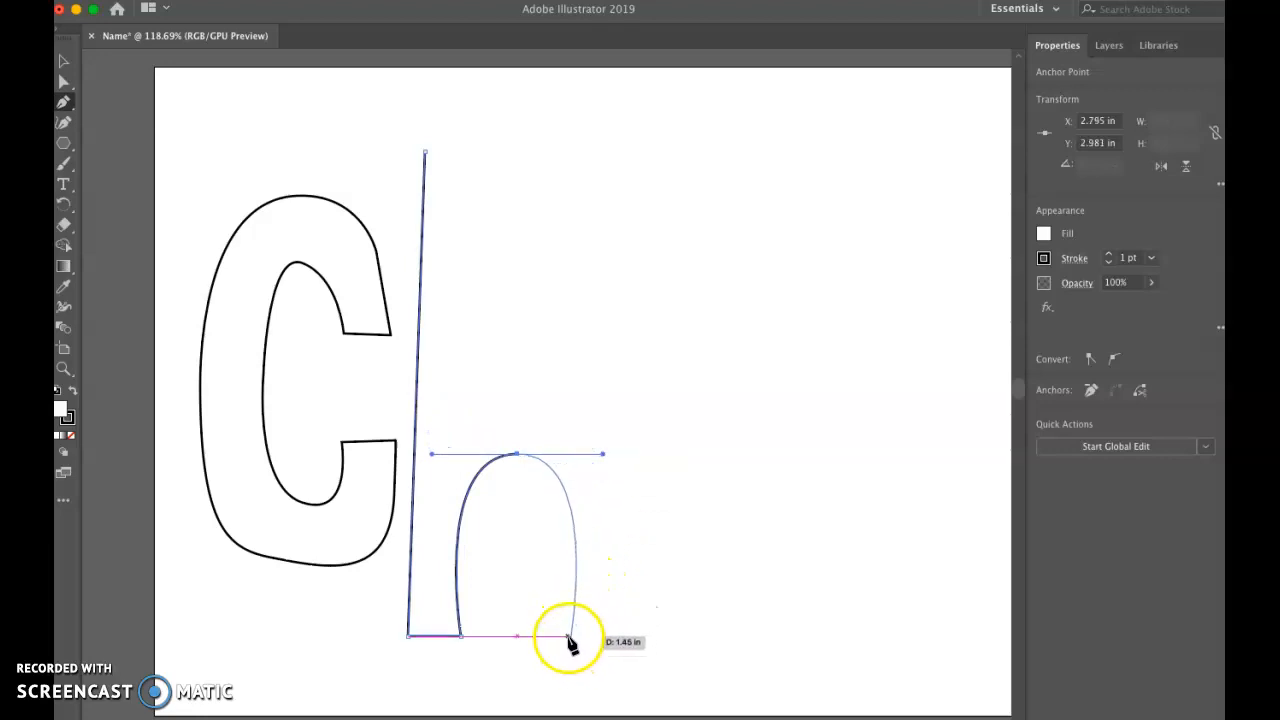
left_click_drag(568, 640, 619, 640)
left_click(618, 636)
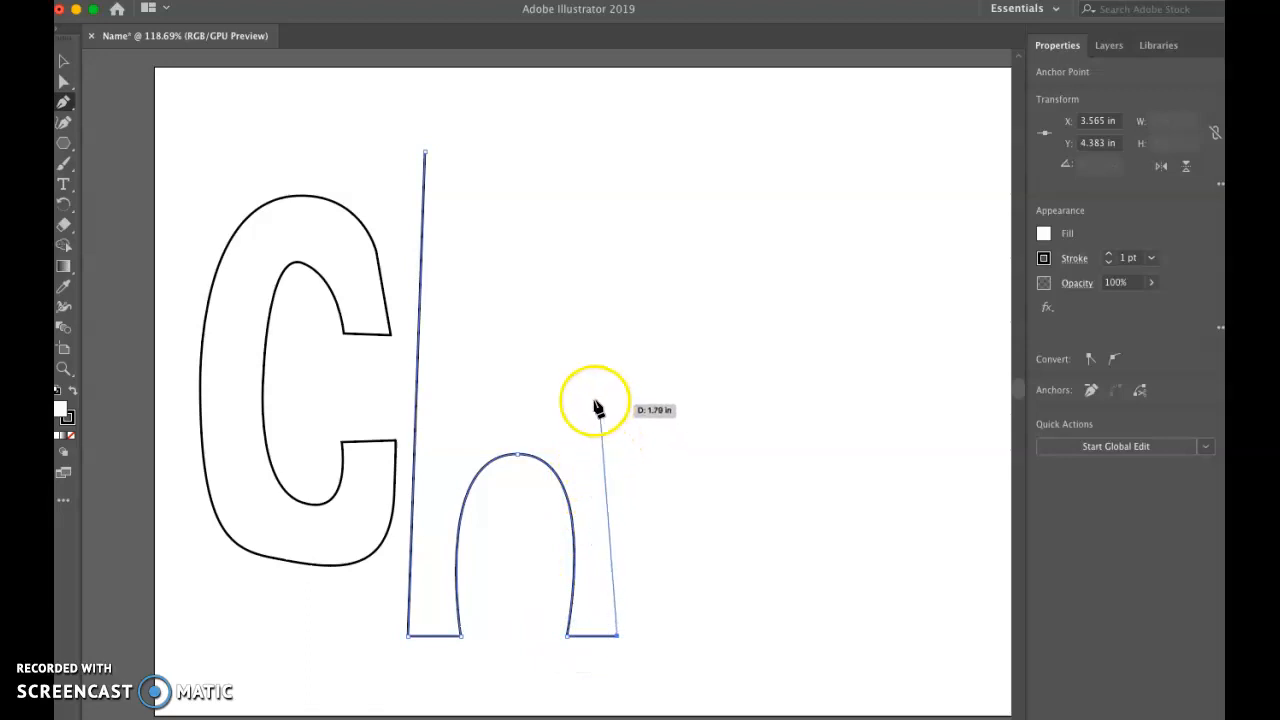
Step: Continue the h path with a curved outer arch back to the stem, then up the stem to close the letter
left_click_drag(524, 404, 443, 455)
left_click(446, 452)
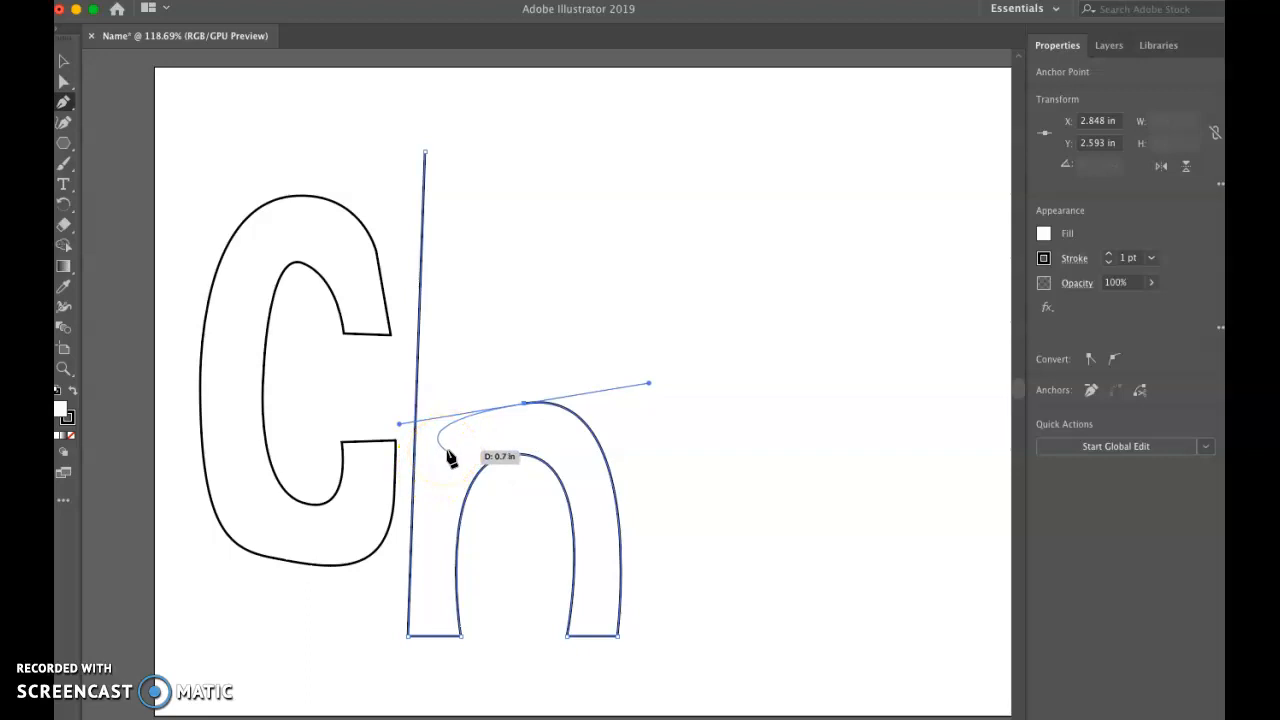
left_click_drag(446, 437, 466, 150)
left_click(462, 152)
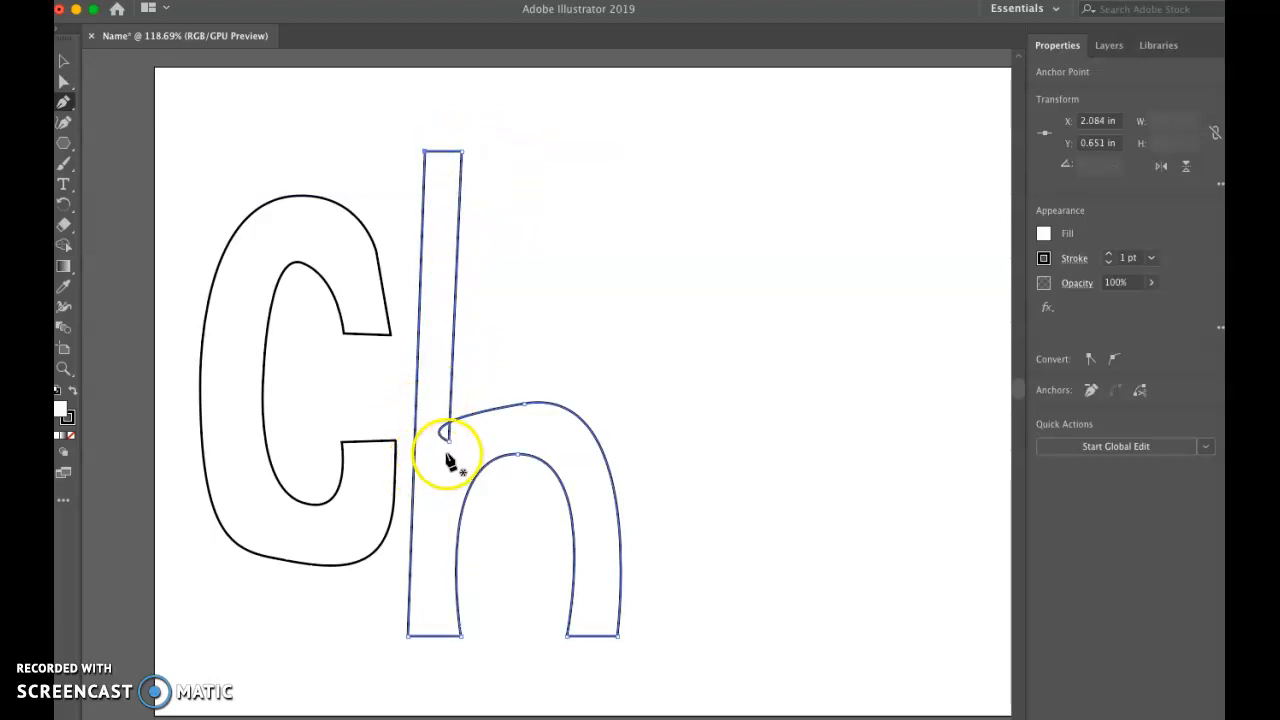
Step: Adjust the outer arch's handle with the Direct Selection tool to remove the loop where it joins the h's stem, and deselect
left_click(62, 86)
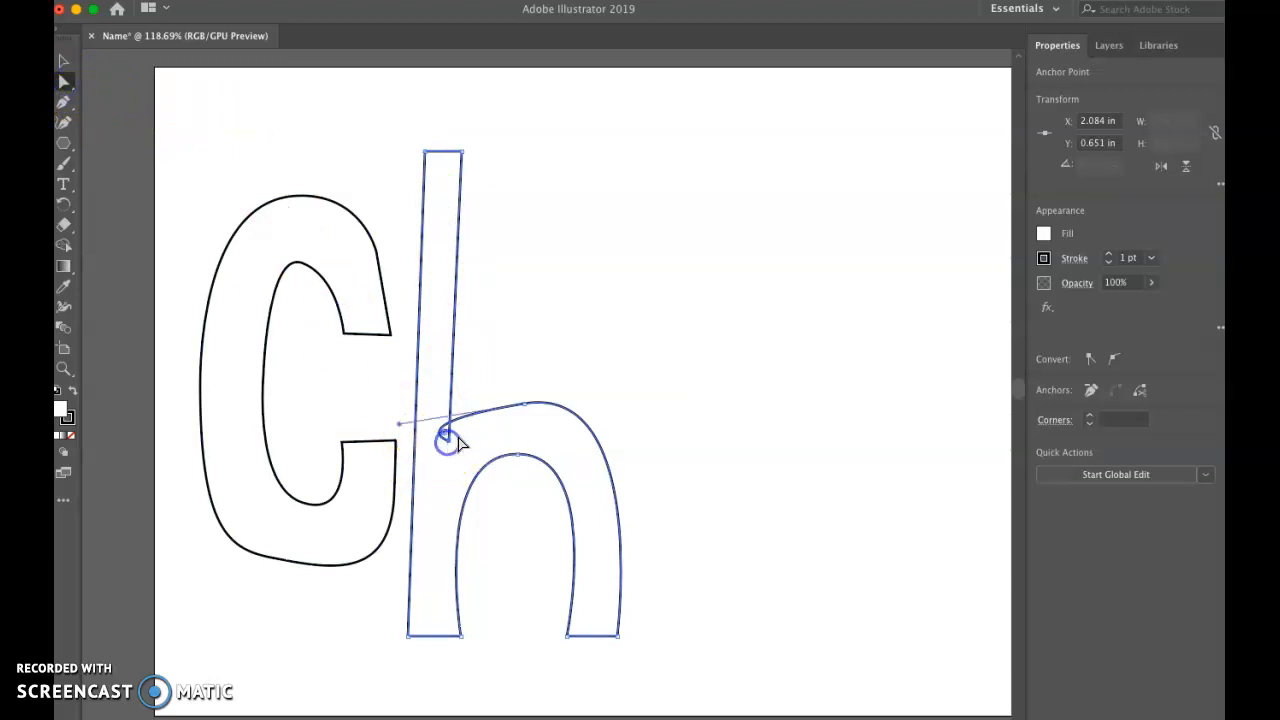
left_click_drag(415, 420, 451, 409)
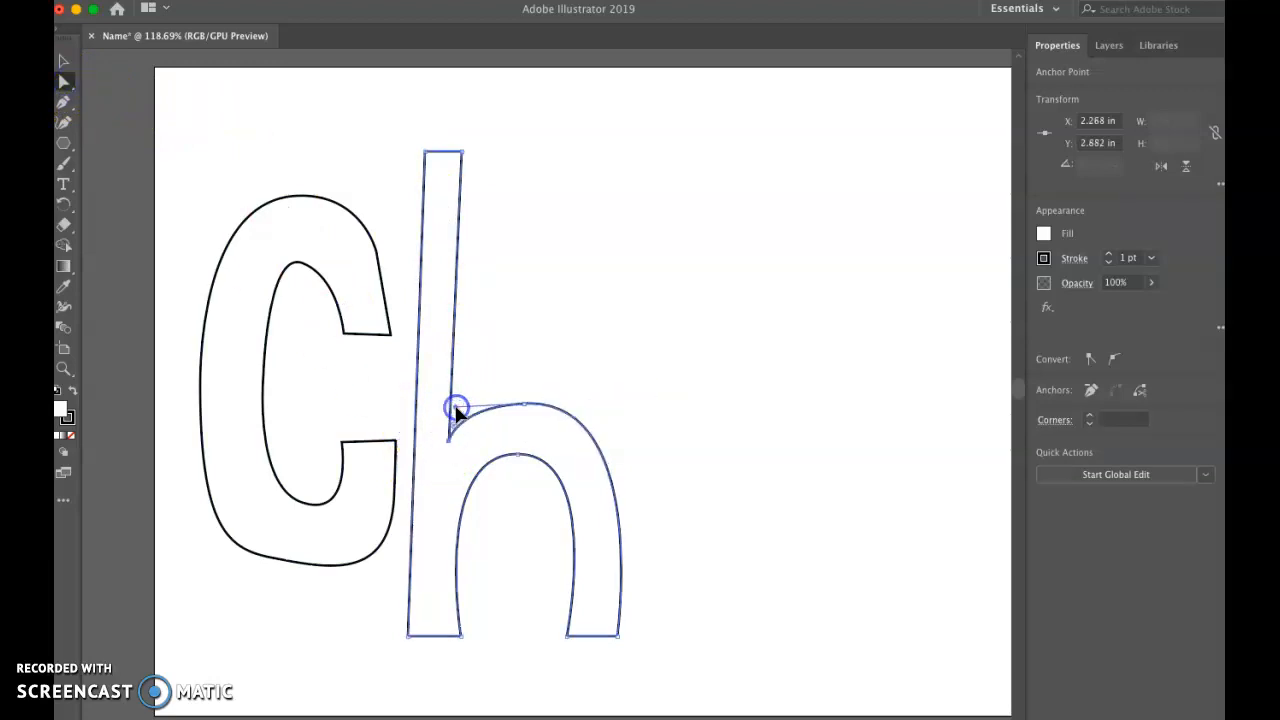
left_click(570, 341)
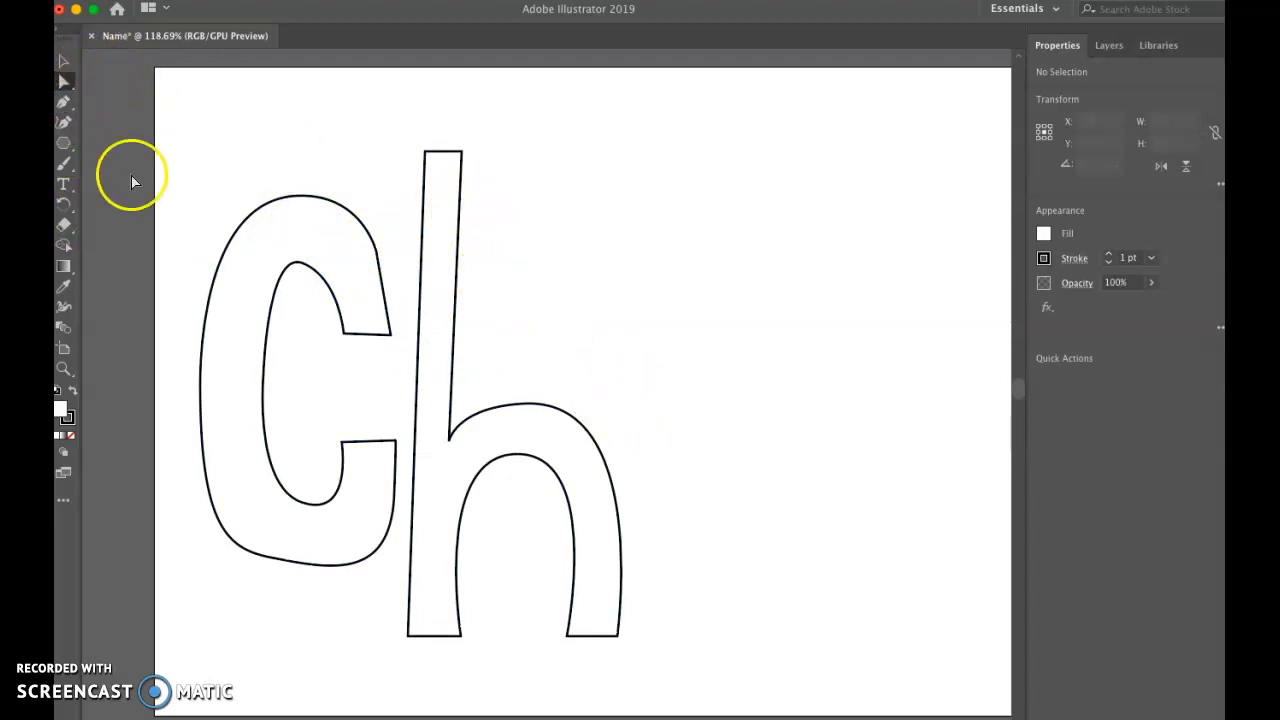
Step: Move the letter h up and towards the C so its stem overlaps the C's edge, at about X 2.61 in, Y 2.05 in
left_click(60, 62)
left_click(250, 213)
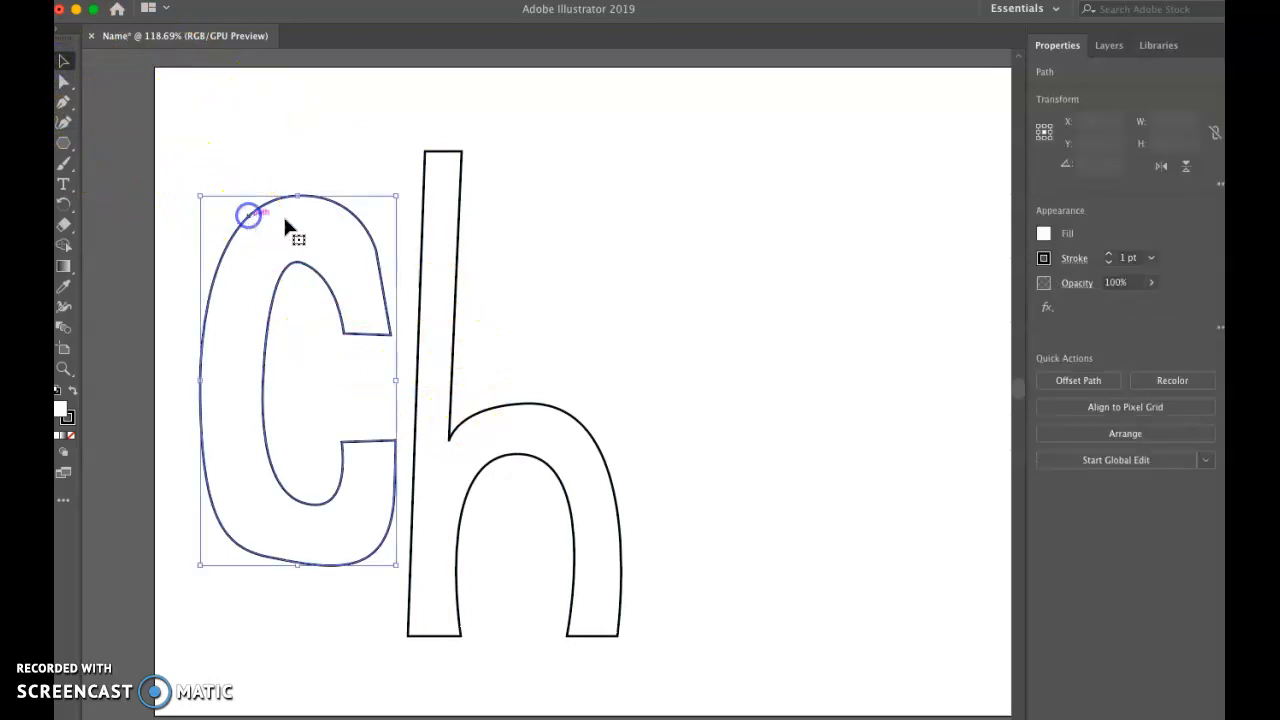
left_click(425, 199)
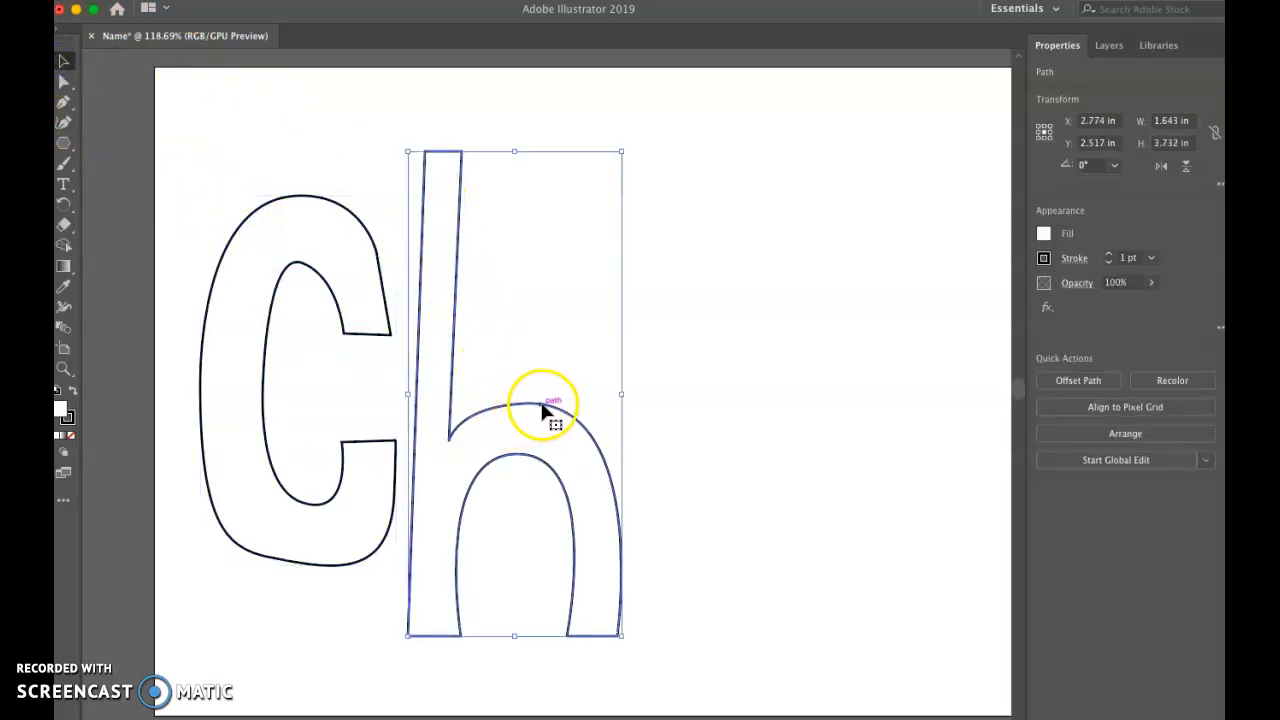
left_click_drag(551, 409, 529, 357)
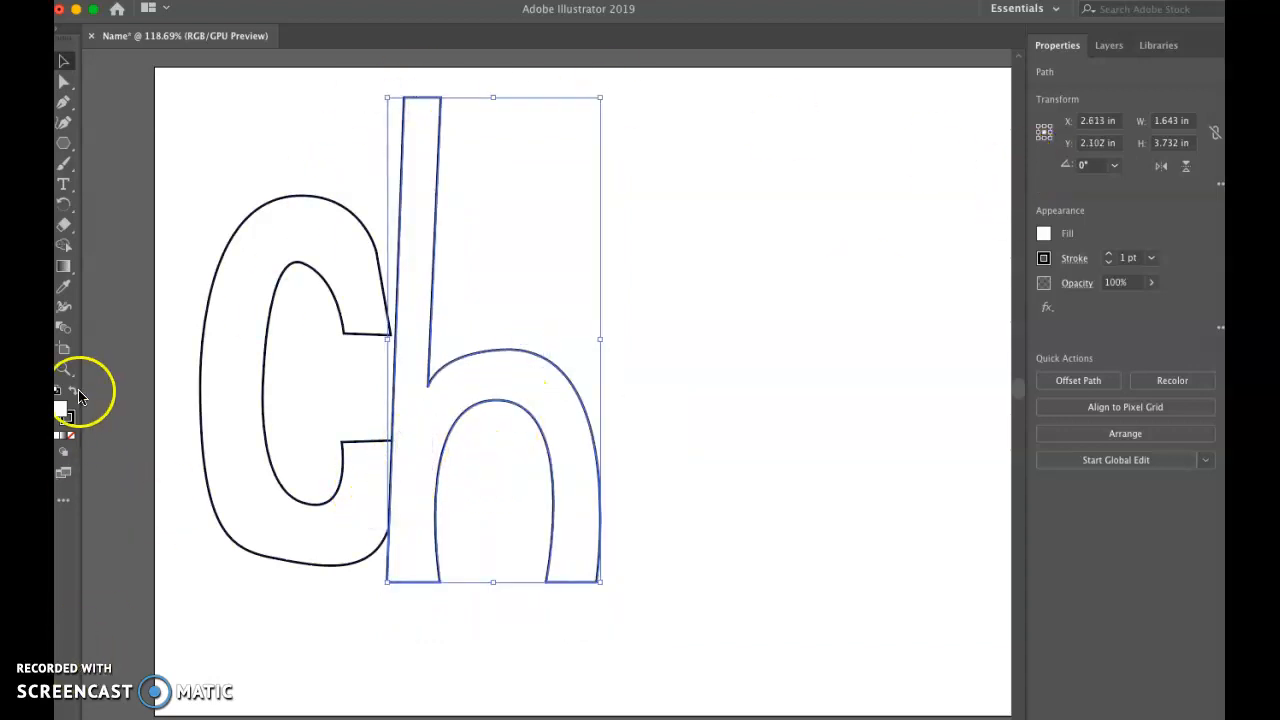
mouse_move(483, 368)
left_mouse_down()
mouse_move(443, 366)
mouse_move(462, 368)
left_mouse_up()
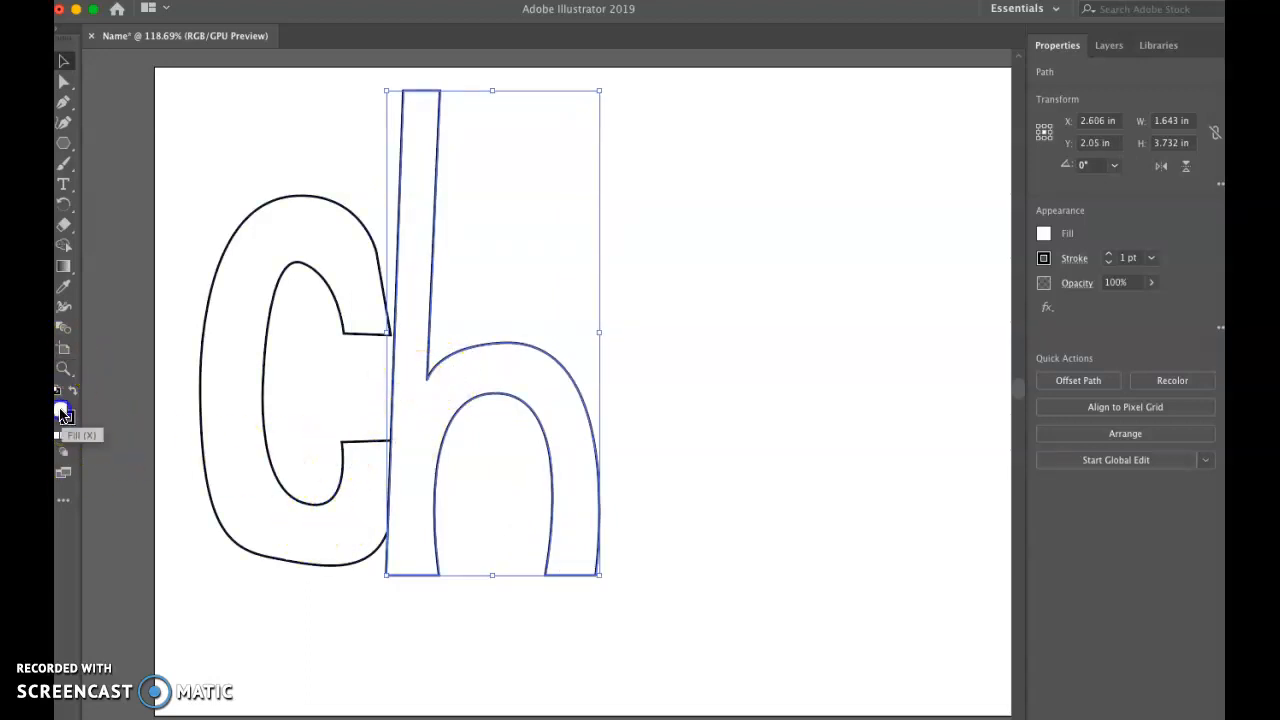
Step: Set the letter h's stroke color to dark red 992222 and deselect the letter
left_click(68, 420)
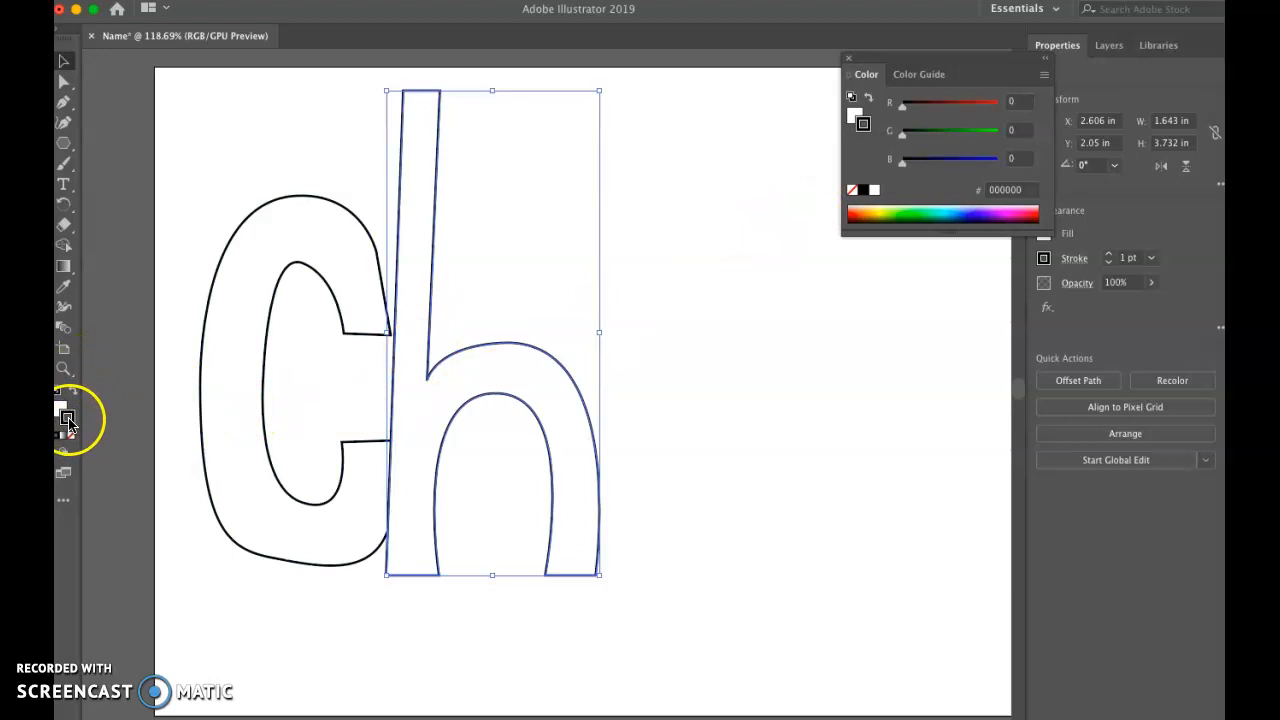
double_click(68, 418)
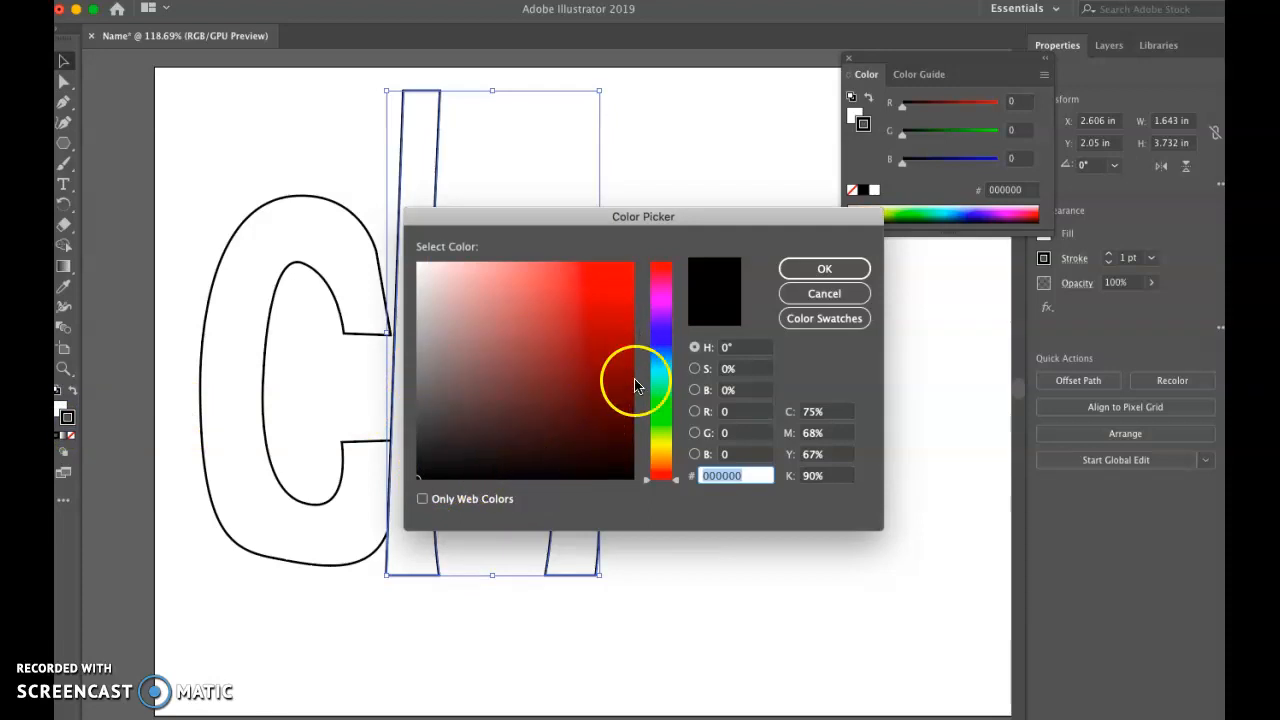
left_click(585, 348)
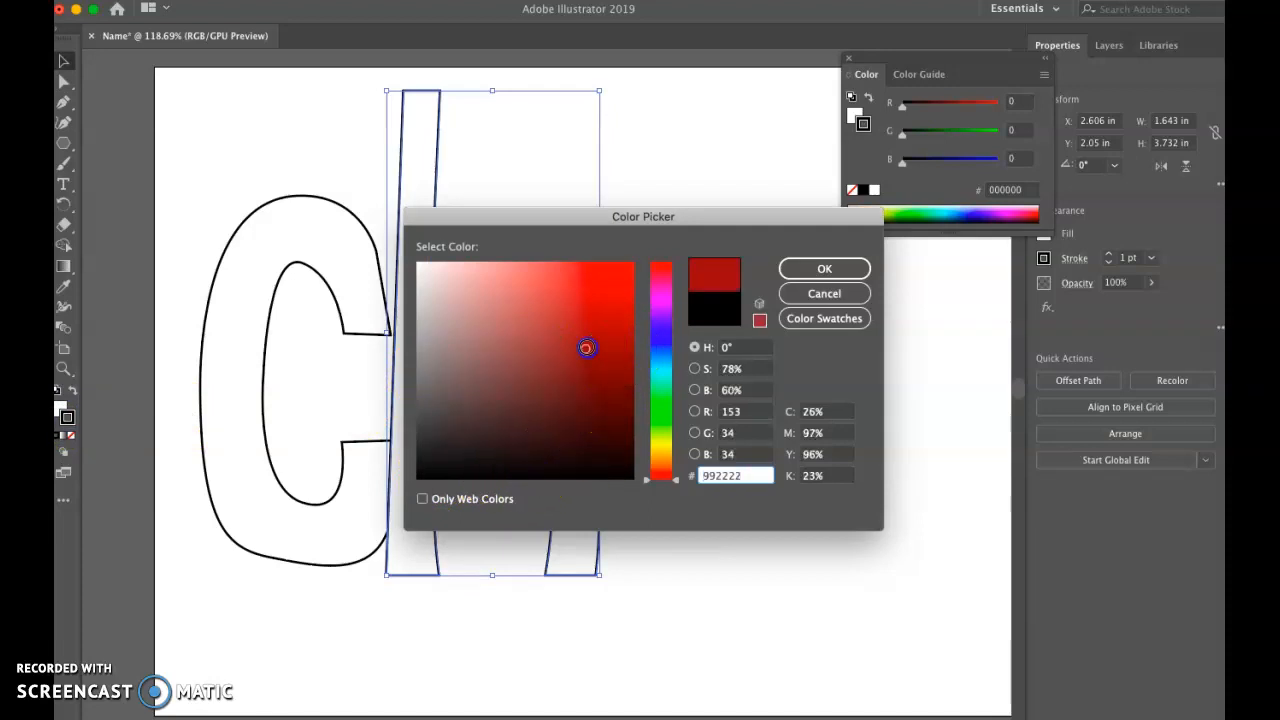
left_click(806, 270)
left_click(455, 274)
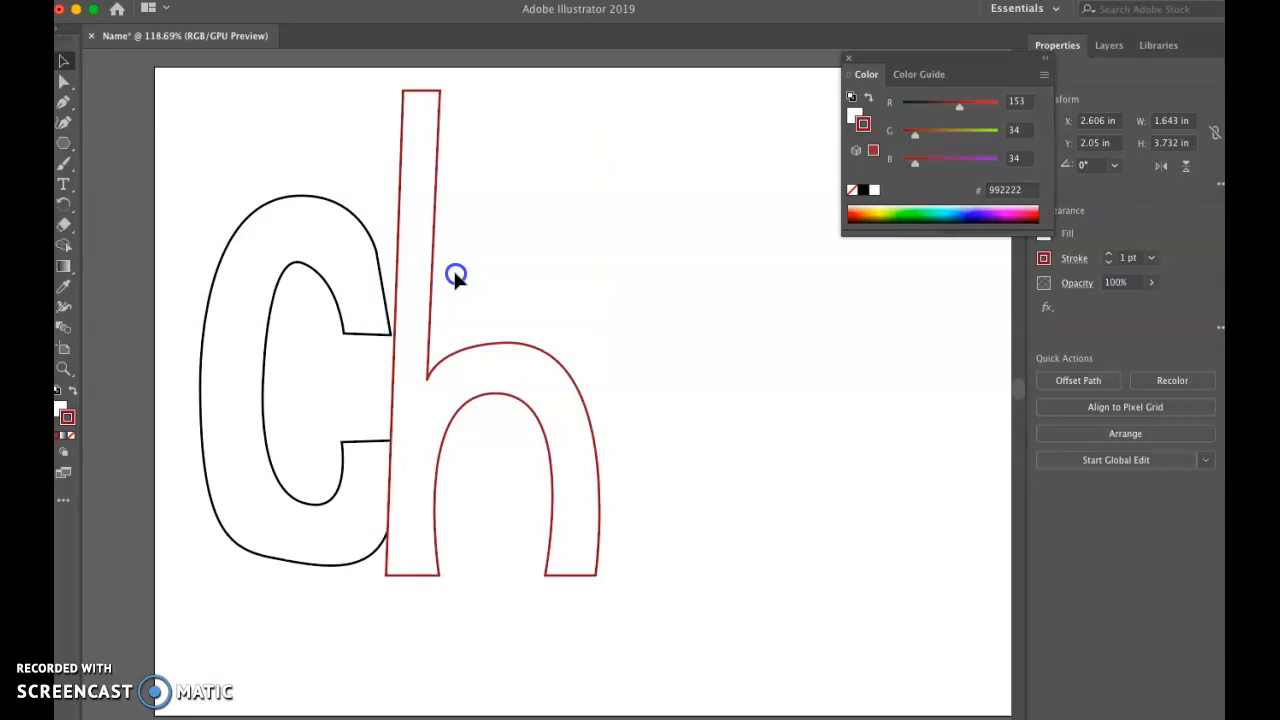
Step: Change the current stroke color to near-black 020202 with no letter selected
double_click(66, 418)
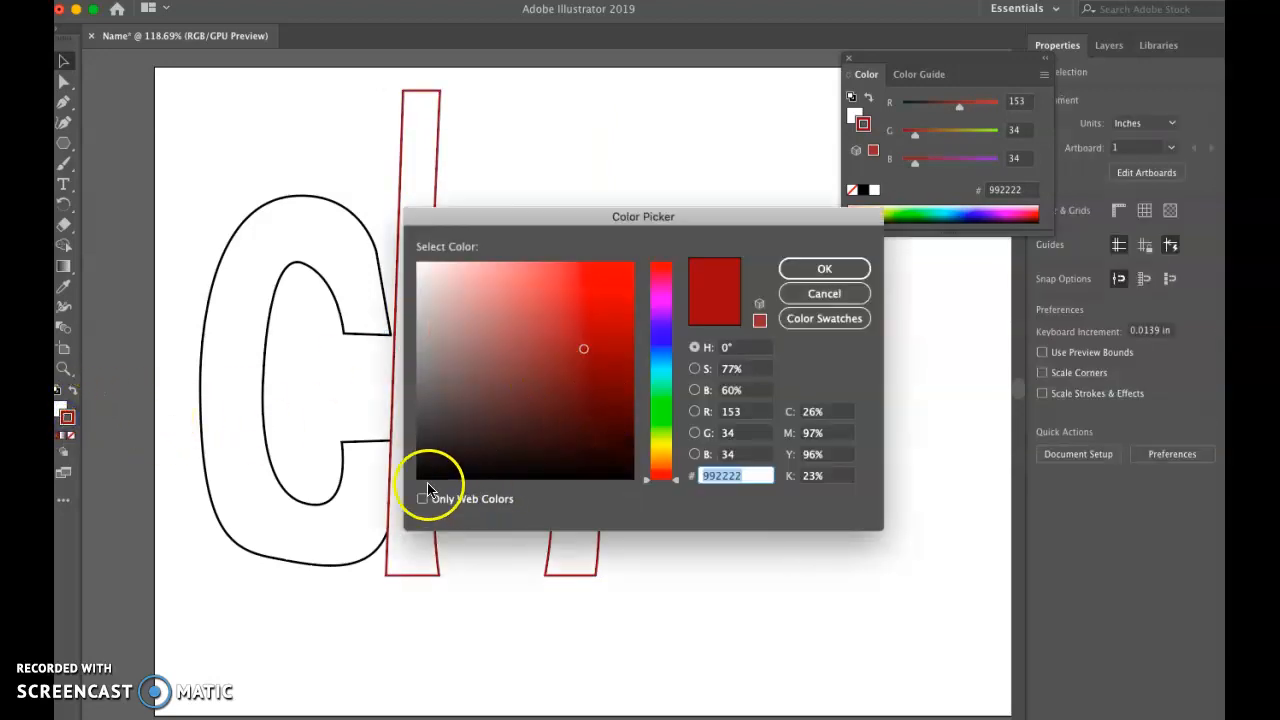
left_click(421, 478)
left_click(824, 268)
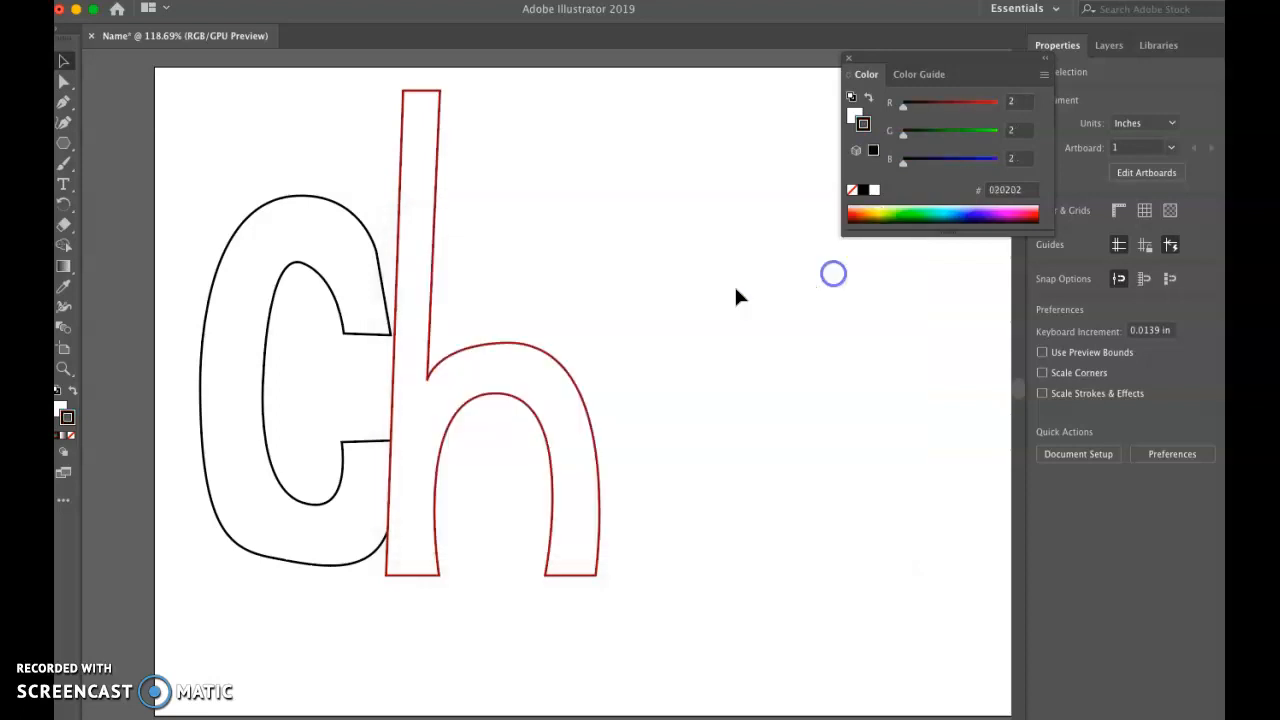
Step: Select the letter h and set its stroke color to near-black 020202
left_click(422, 375)
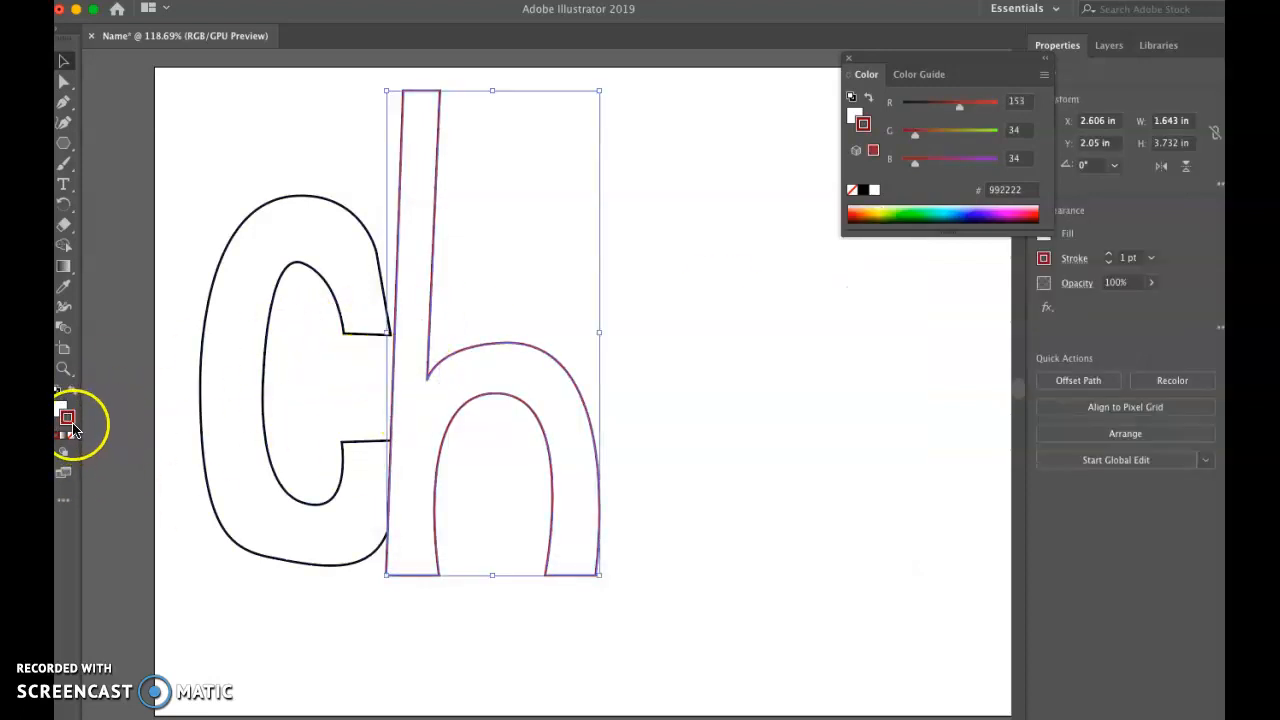
double_click(70, 428)
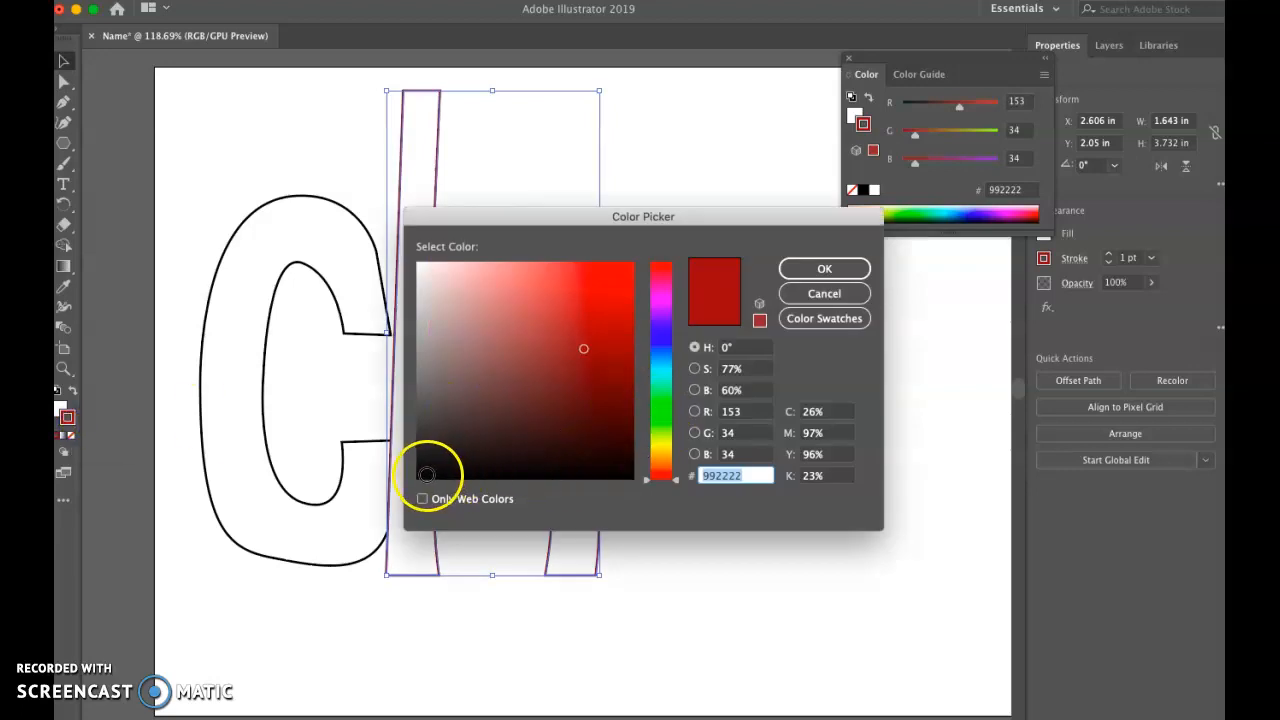
left_click(425, 478)
left_click(824, 270)
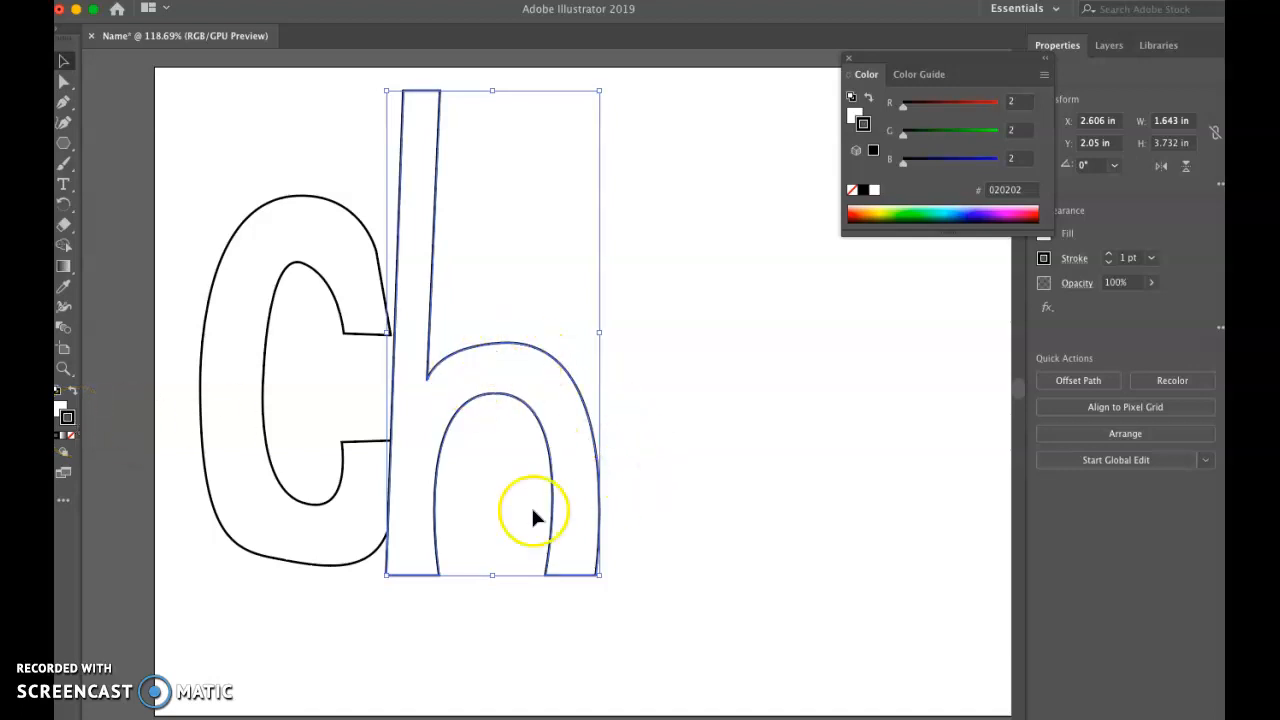
Step: Set the letter h's fill to None, leaving only its outline, and select the letter C
left_click(60, 410)
double_click(60, 410)
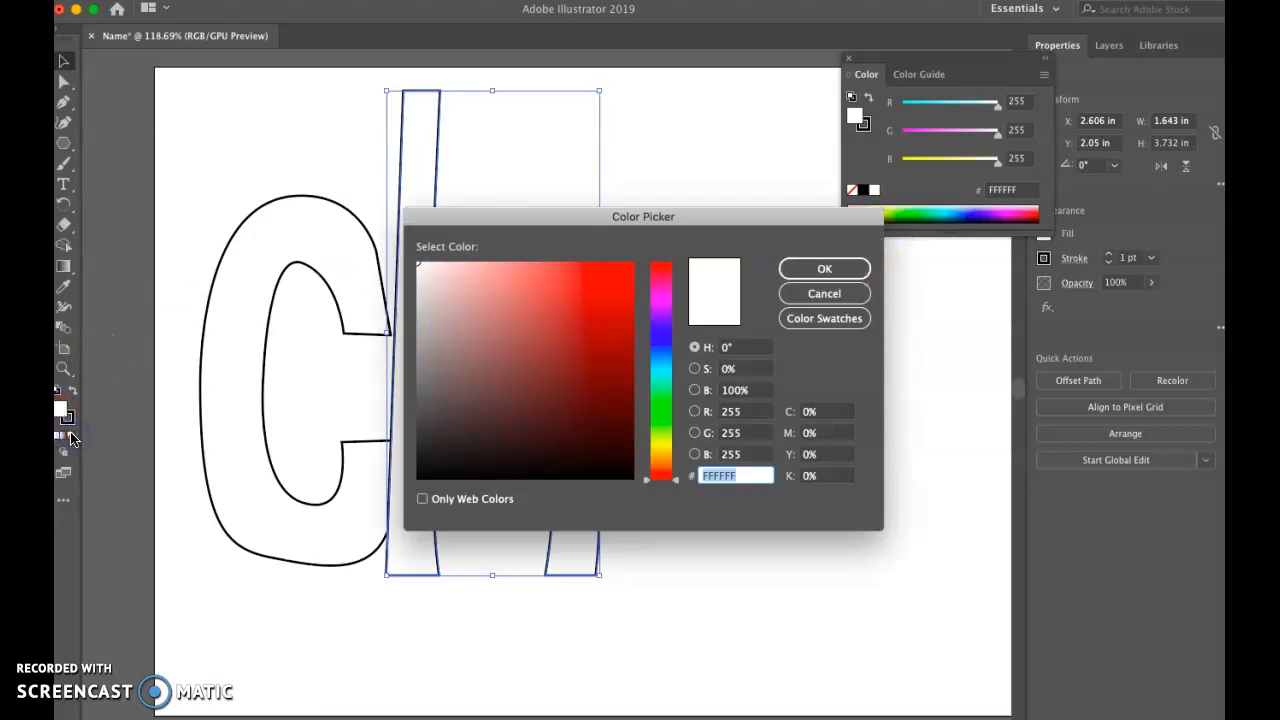
left_click(858, 270)
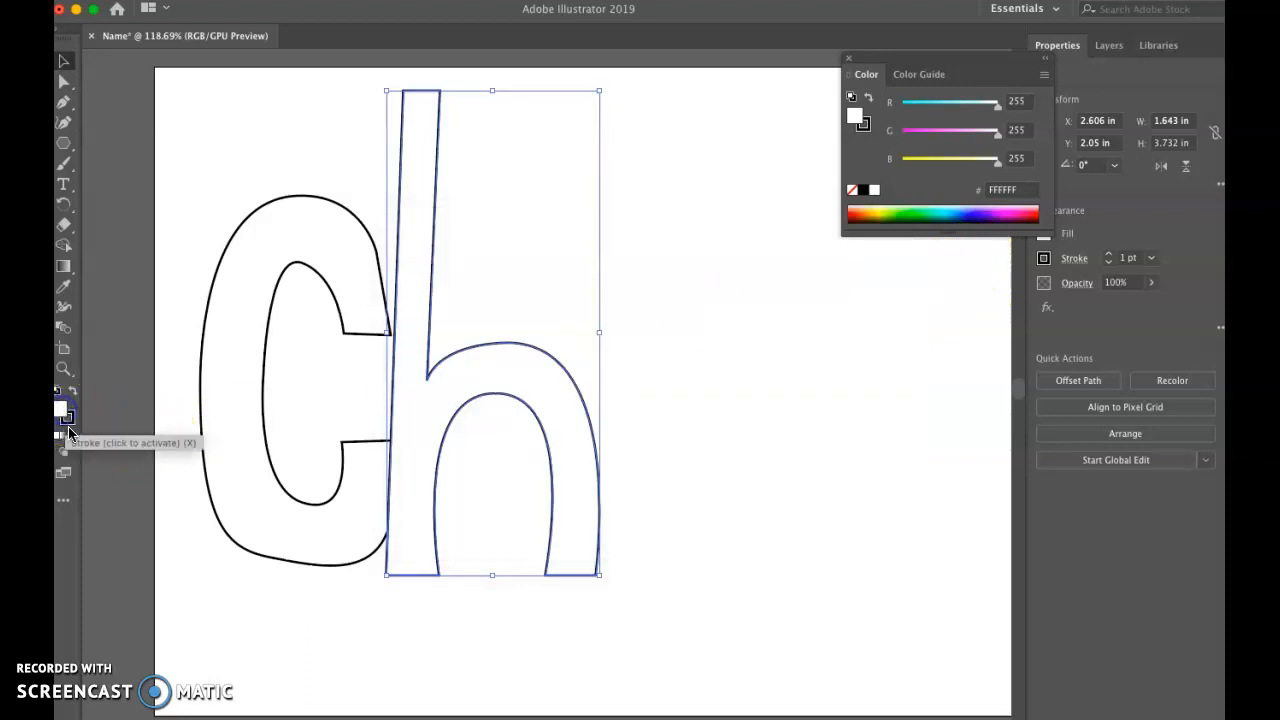
left_click(71, 438)
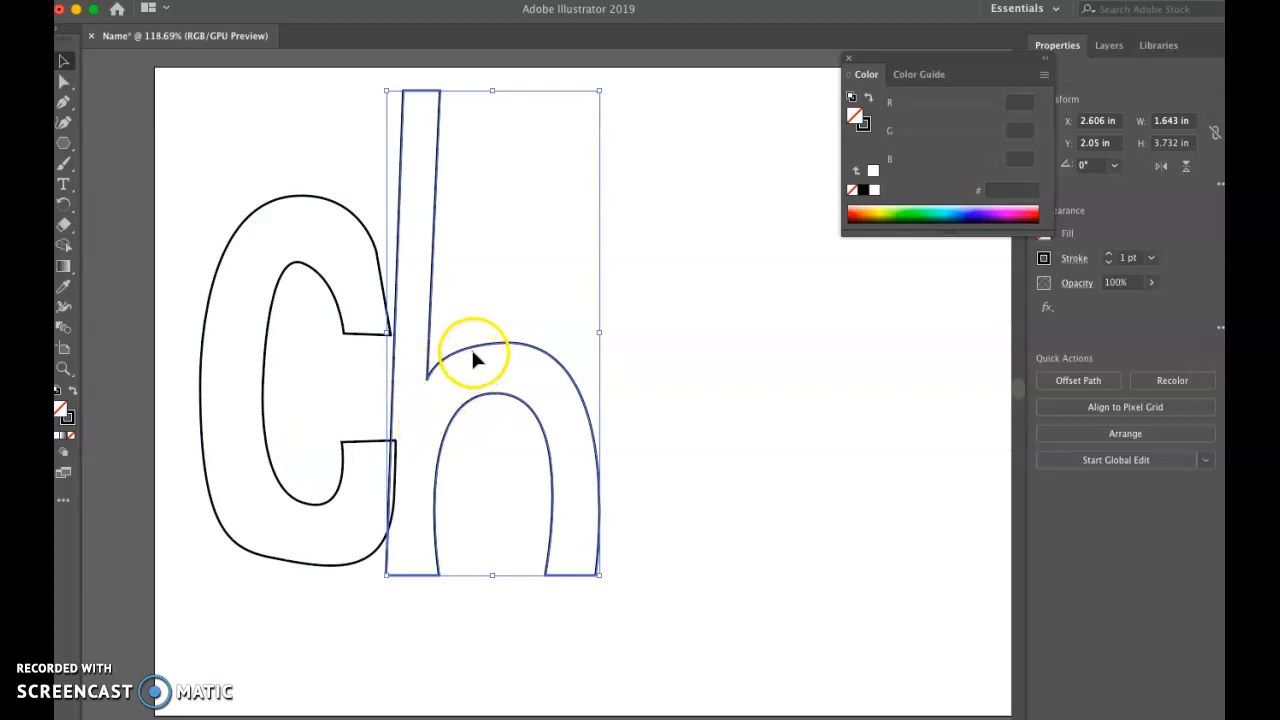
left_click(334, 251)
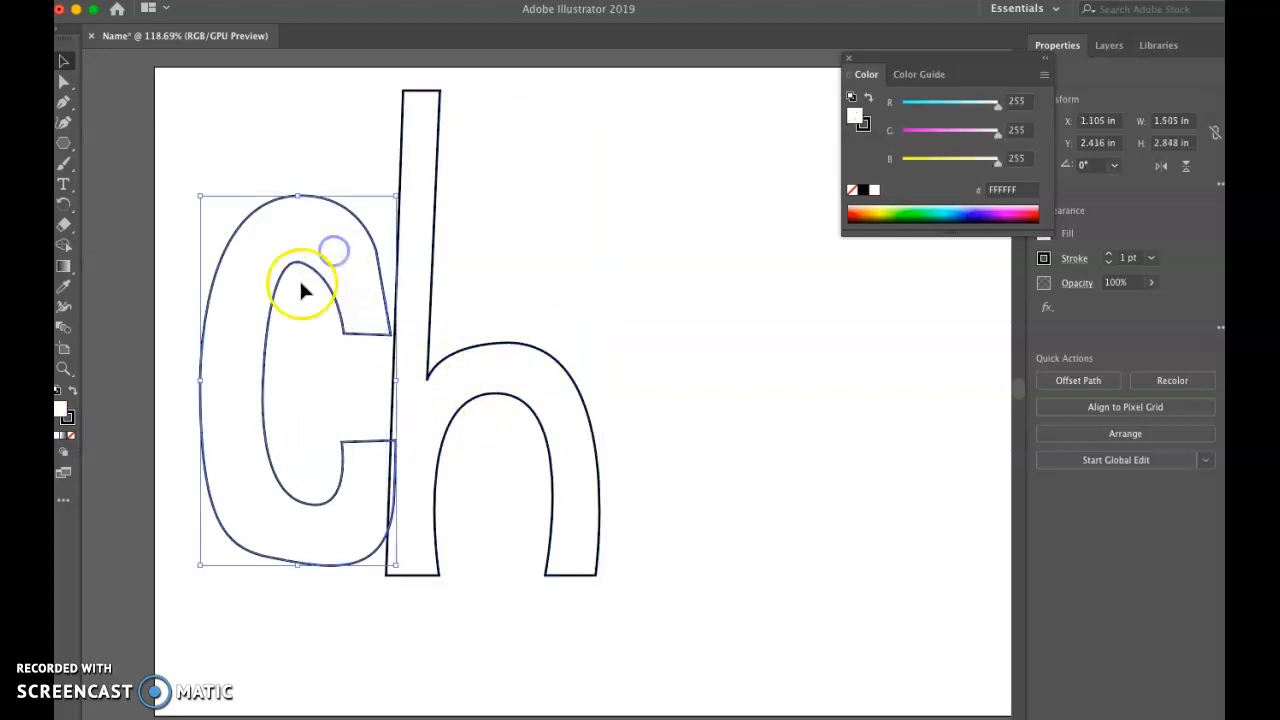
Step: Set the letter C's fill to None, and nudge the letter h up and to the right until it clears the C
left_click(71, 438)
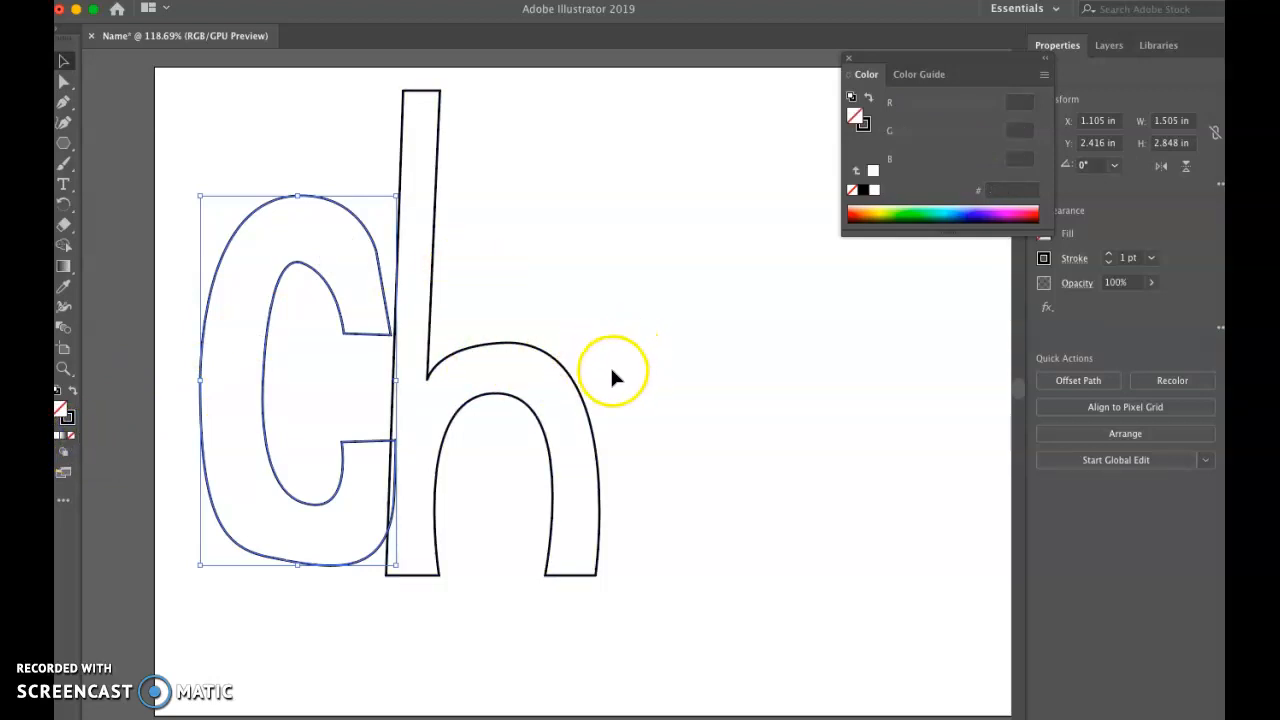
left_click(466, 345)
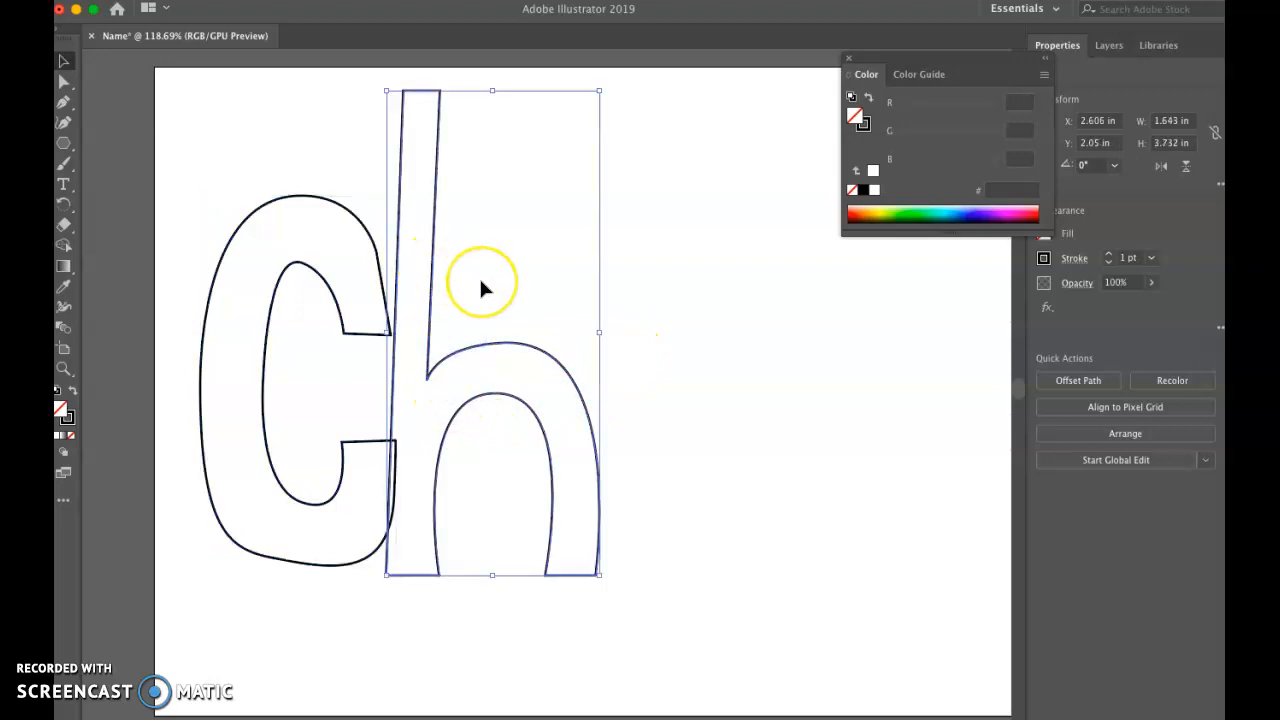
key("Up")
key("Up")
key("Up")
key("Up")
key("Up")
key("Up")
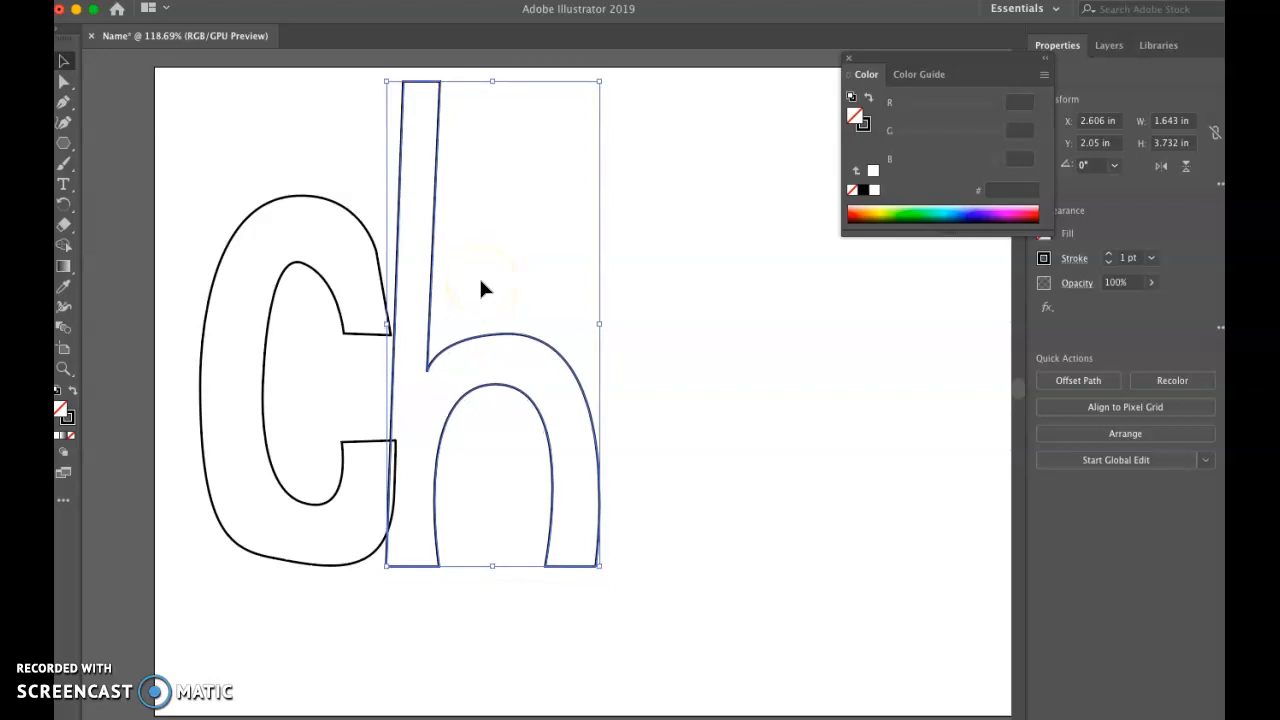
key("Right")
key("Right")
left_click(506, 264)
key("Right")
key("Right")
key("Right")
key("Right")
key("Right")
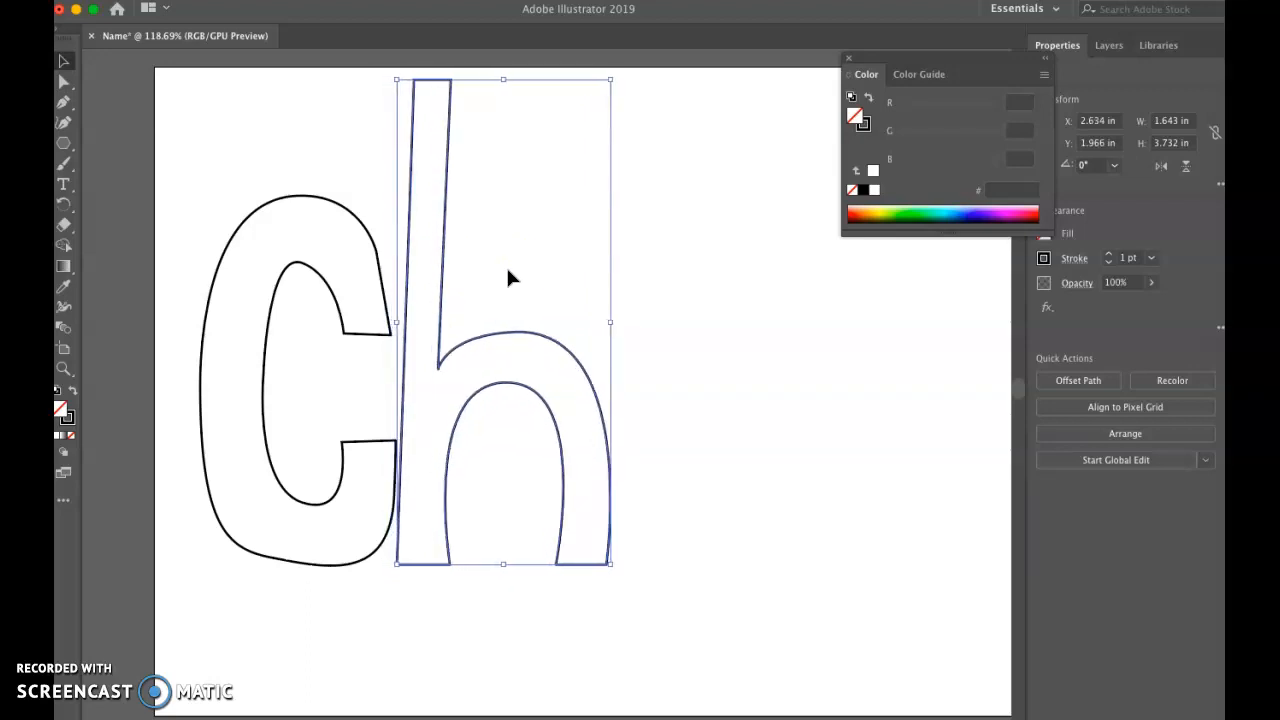
key("Right")
key("Right")
Step: Reshape the C's lower end with the Direct Selection tool, extending its tip over the h's stem and adjusting the inner corner and bottom curve
left_click(75, 172)
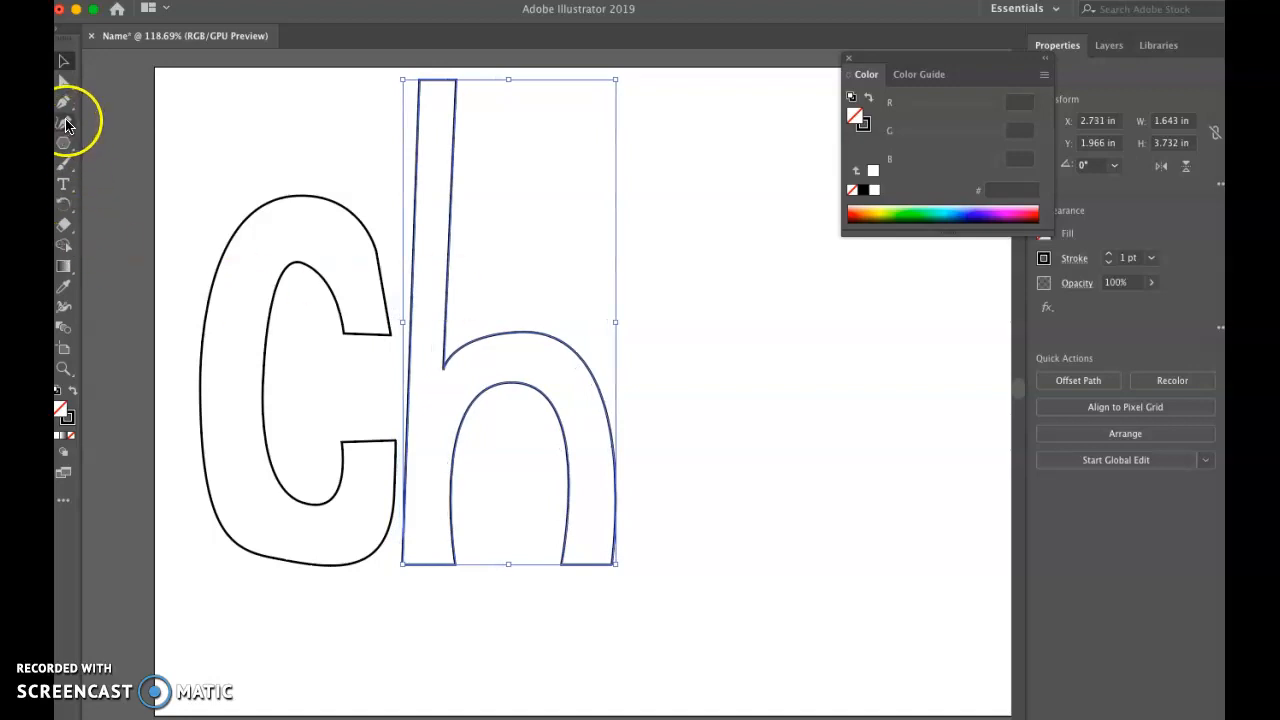
left_click(60, 83)
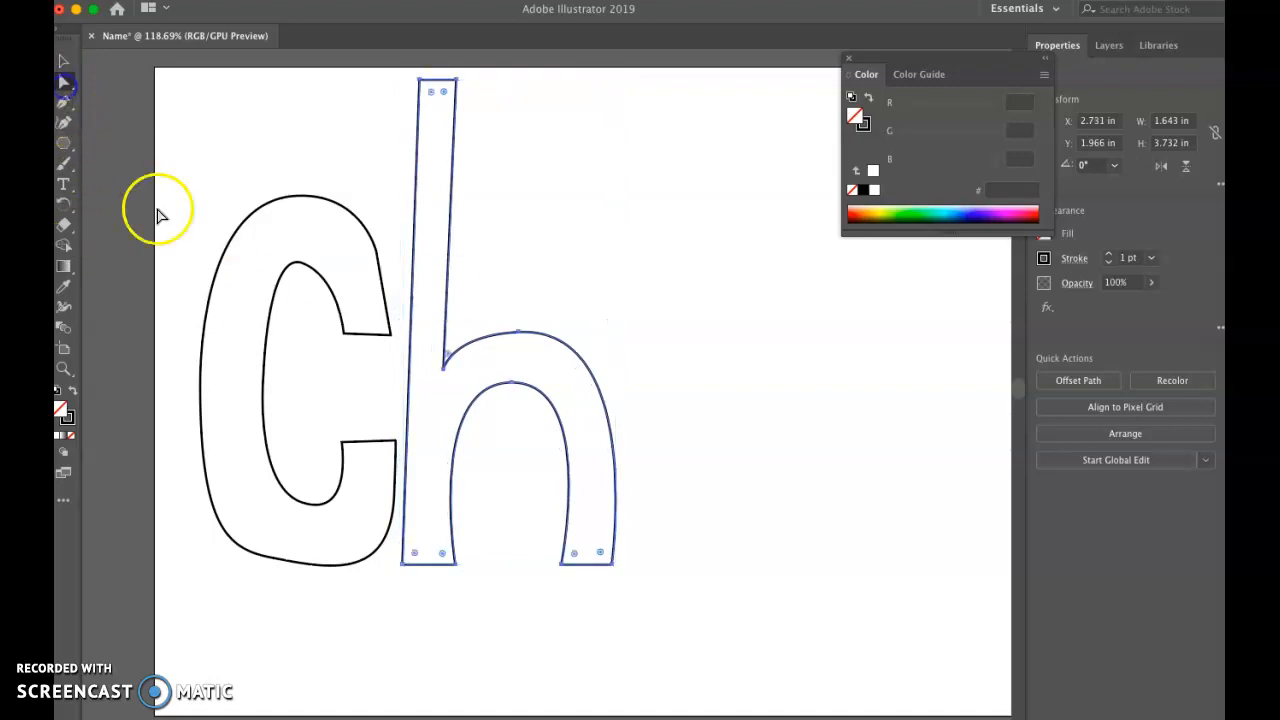
left_click_drag(395, 447, 421, 441)
left_click(402, 487)
left_click_drag(398, 497, 410, 496)
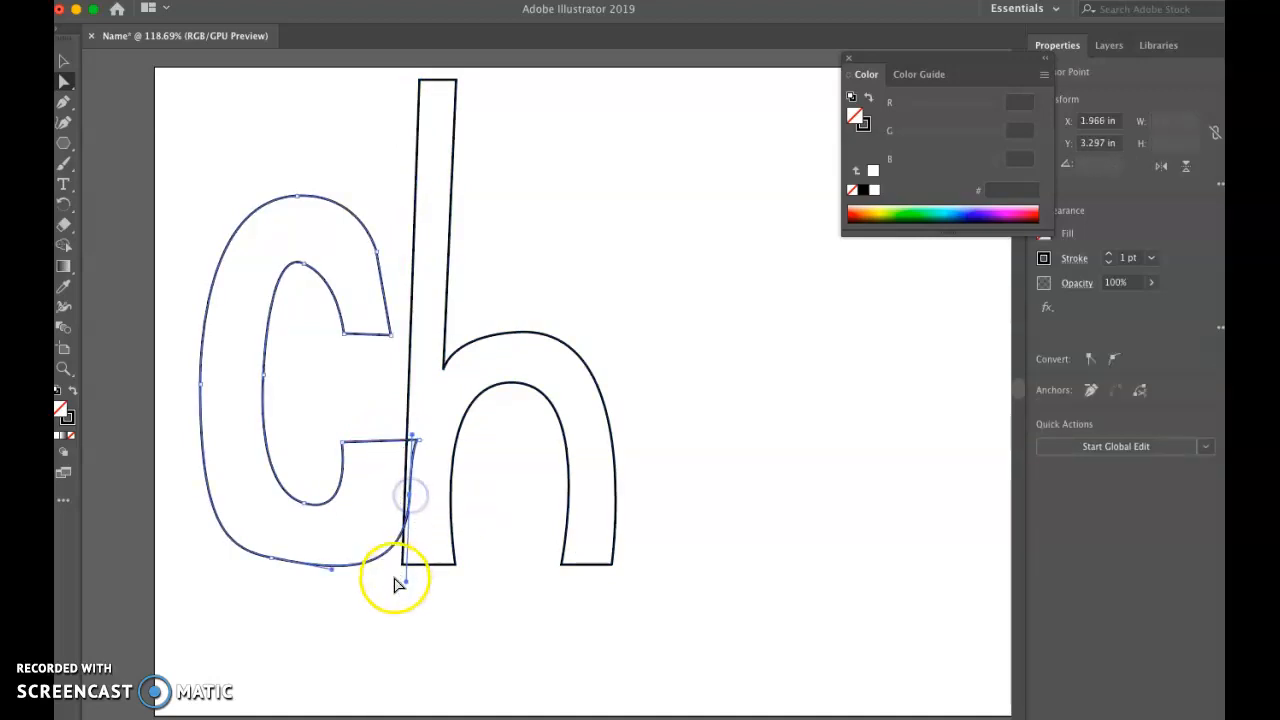
left_click_drag(330, 572, 267, 545)
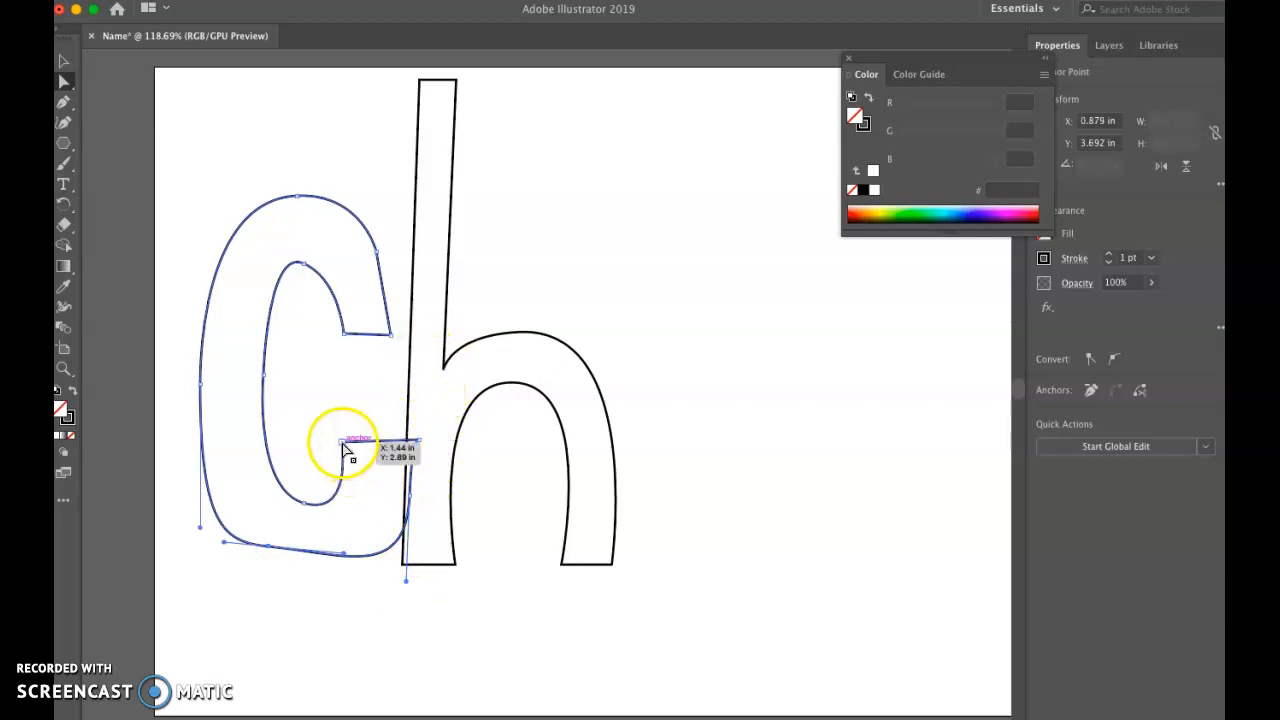
left_click_drag(344, 442, 356, 442)
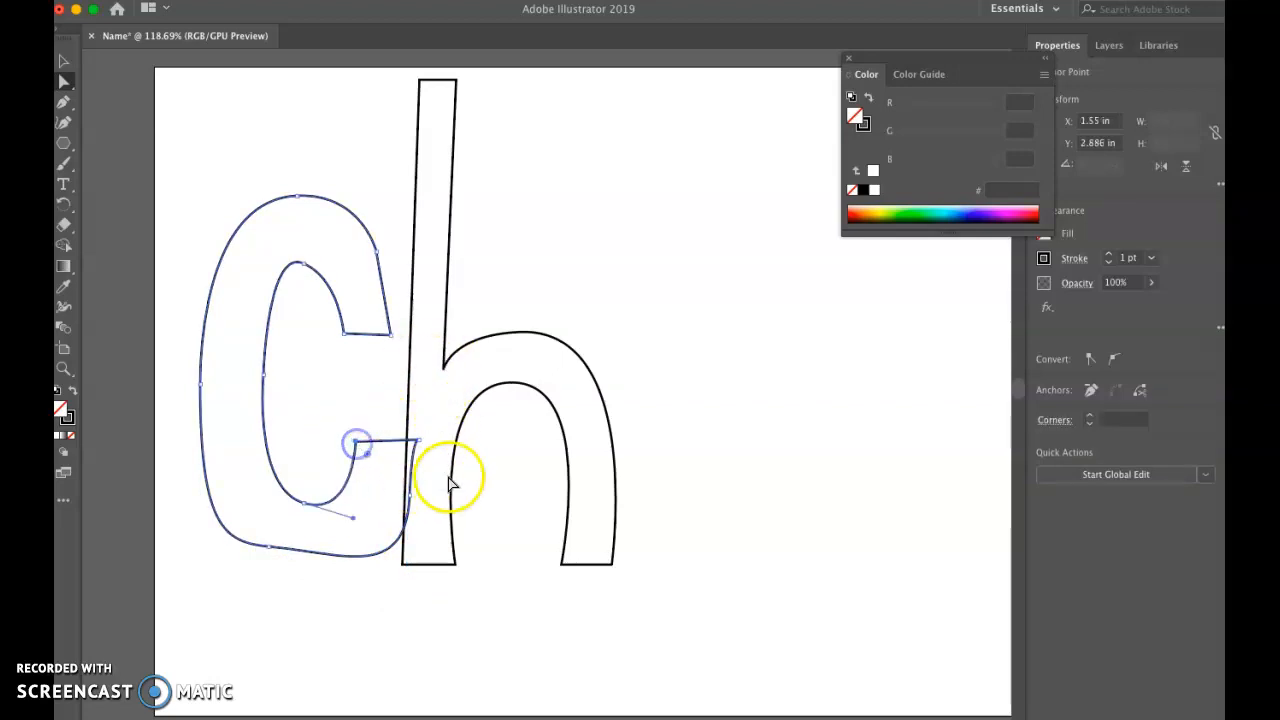
left_click_drag(412, 495, 418, 493)
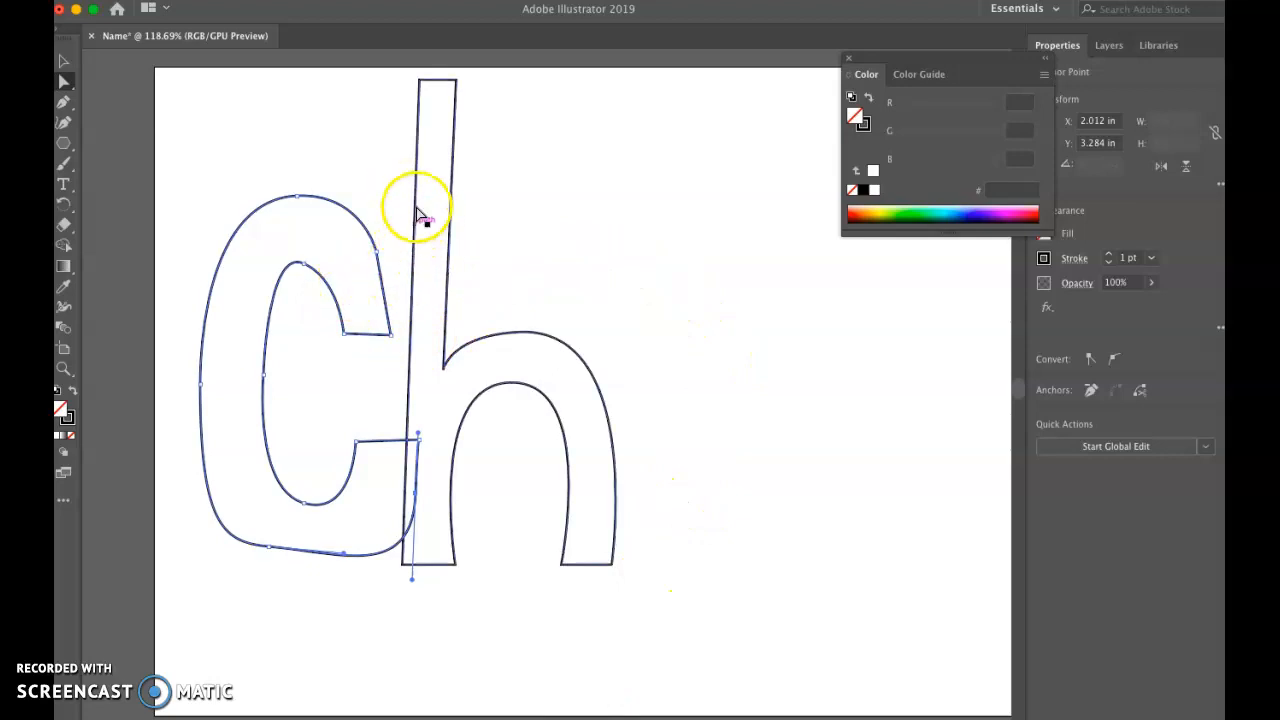
Step: Widen the top of the h's stem by moving its upper-left corner point to about X 1.867 in, and close the floating Color panel
left_click(420, 152)
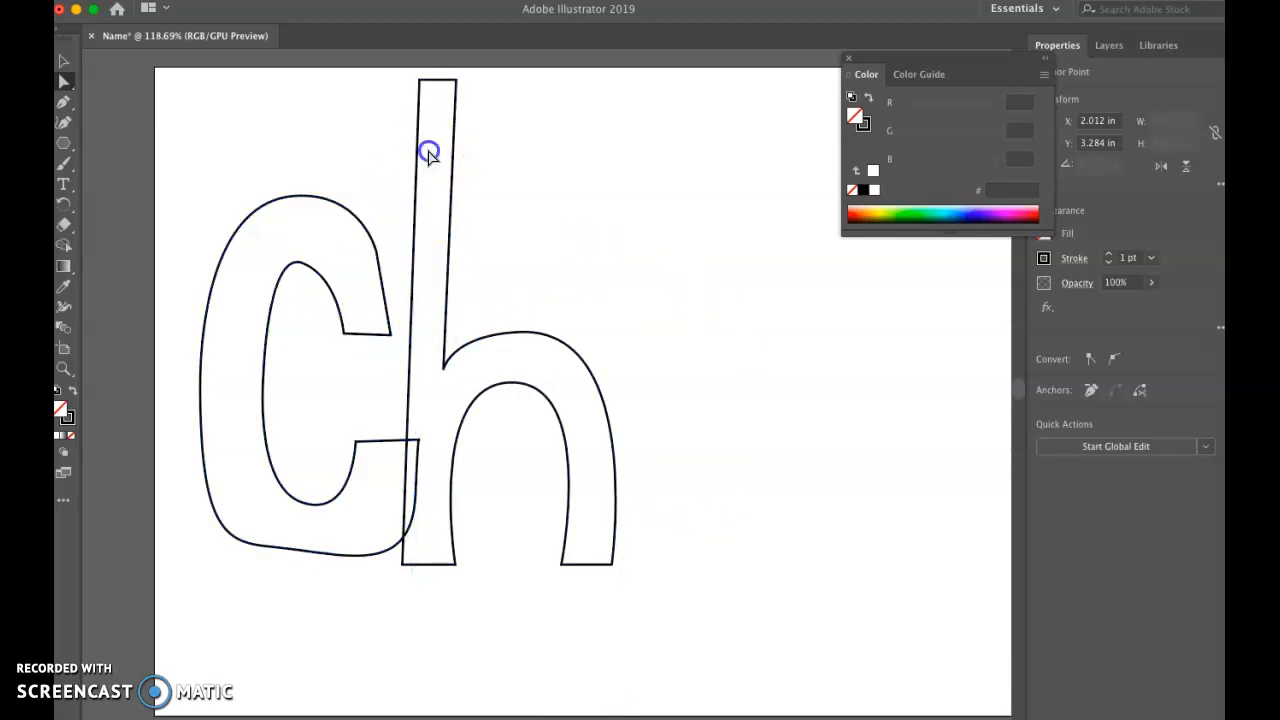
left_click(420, 80)
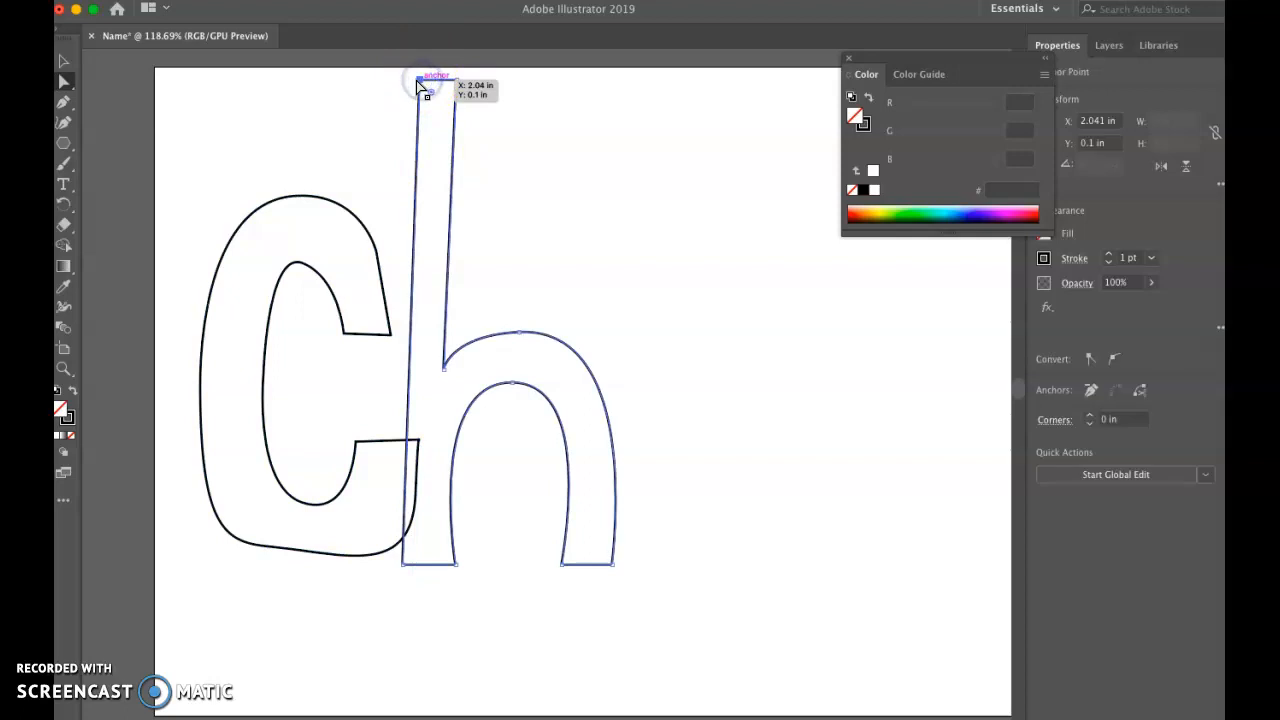
left_click_drag(420, 80, 397, 80)
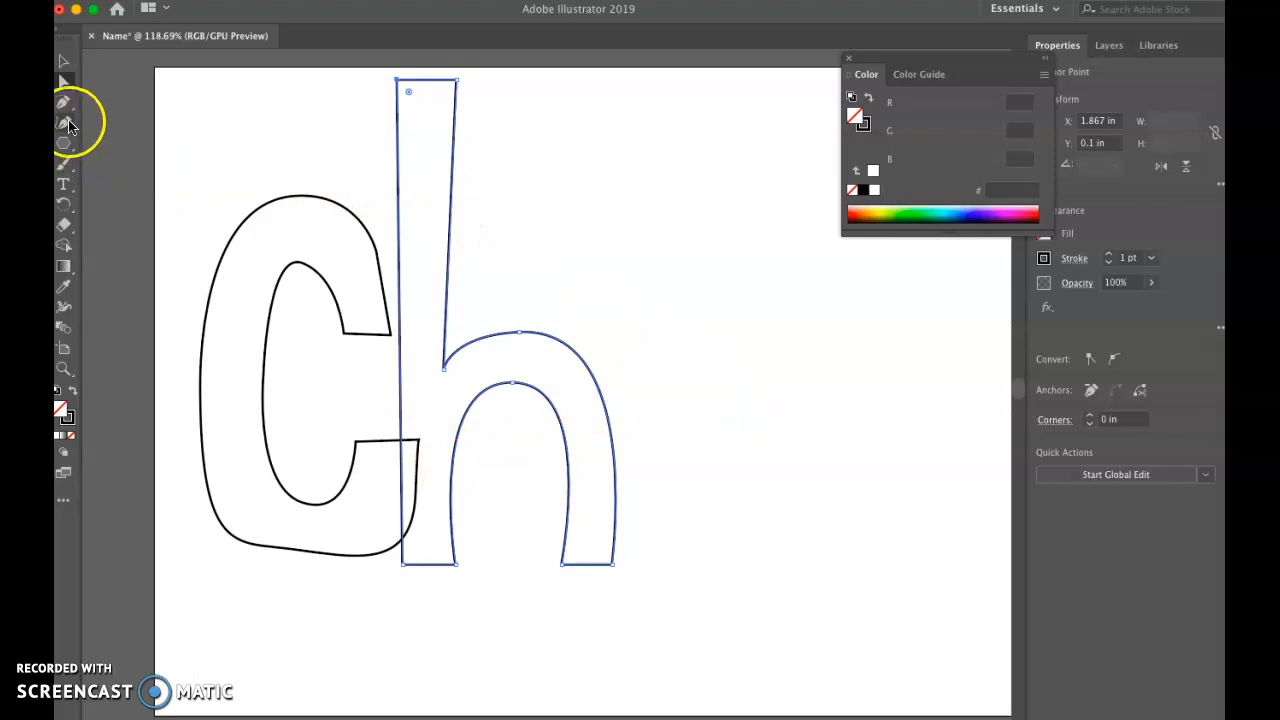
left_click(850, 64)
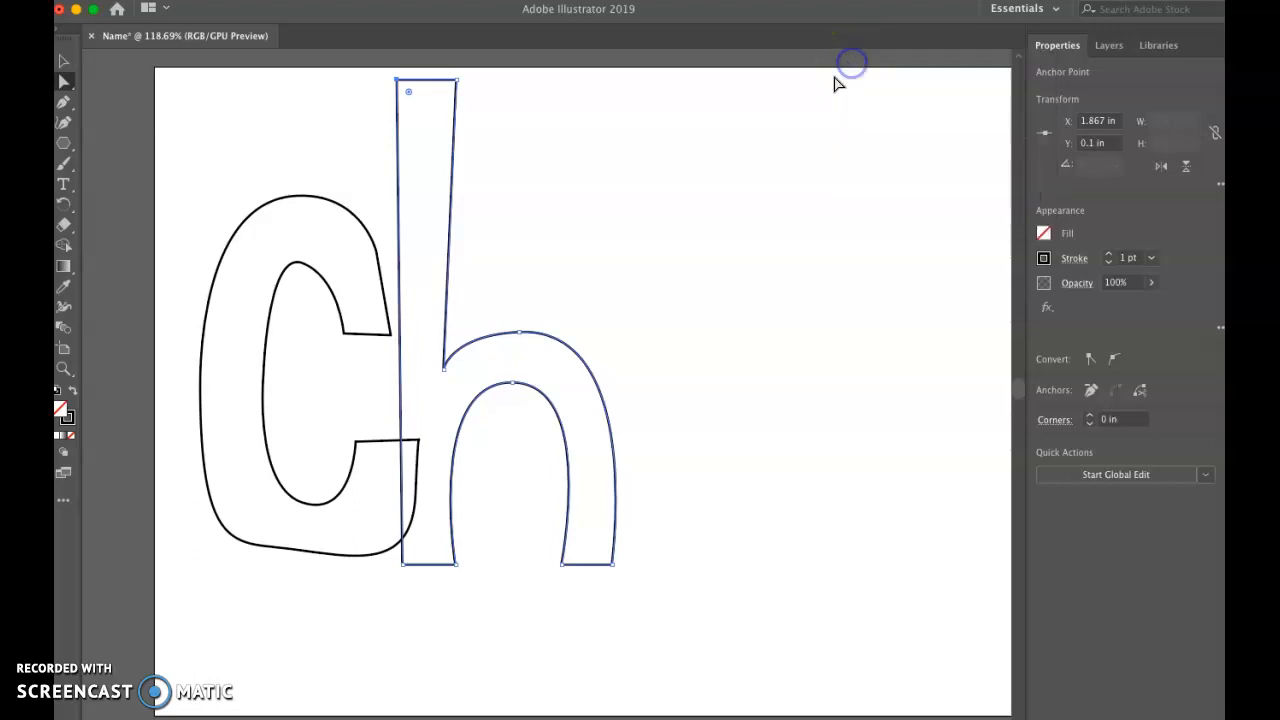
Step: Draw a closed letter i stem beside the h with the Pen tool, with curved sides and a flat top and base, about 1.88 in high
left_click(63, 102)
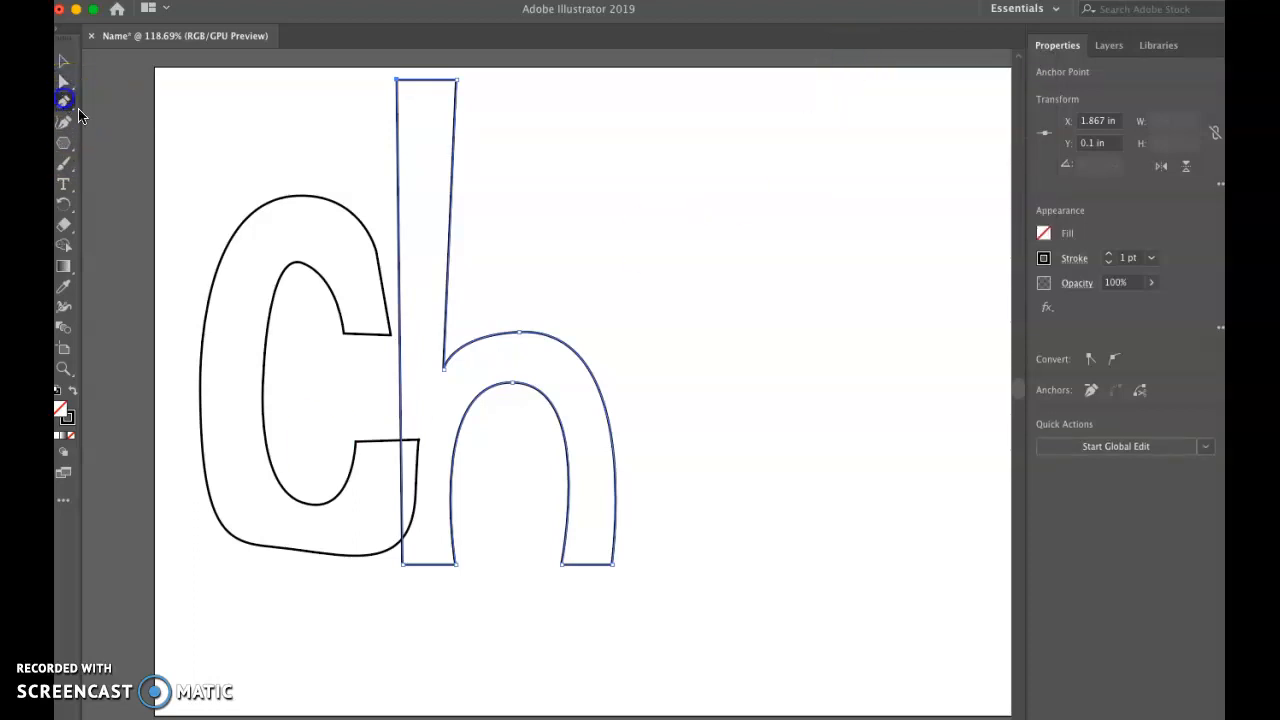
left_click(628, 347)
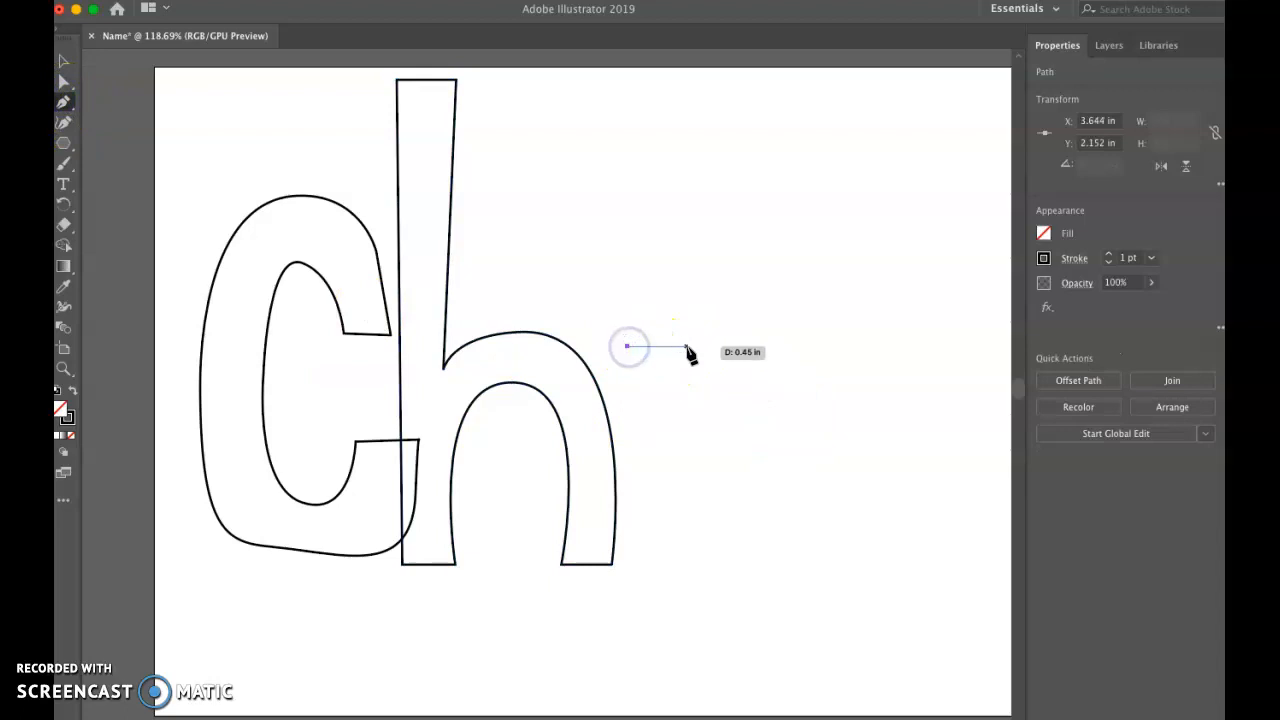
left_click(705, 347)
left_click_drag(686, 434, 698, 482)
left_click(711, 590)
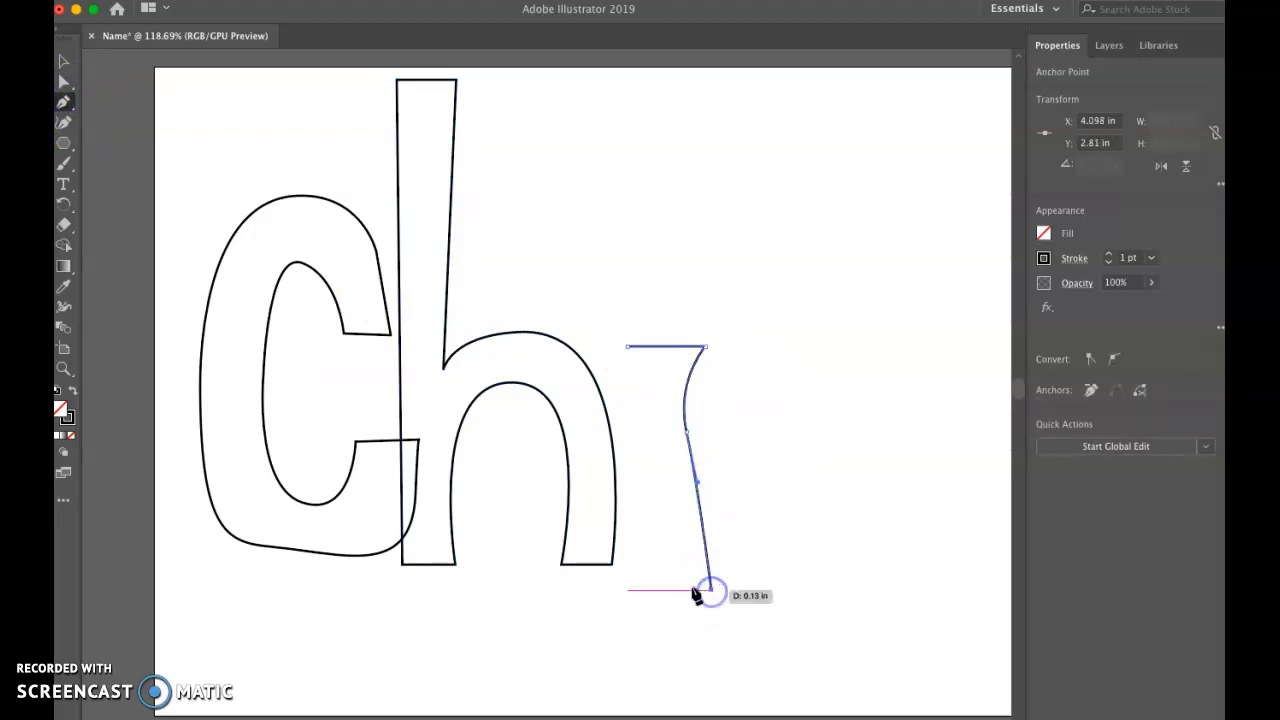
left_click(629, 590)
left_click(654, 526, "ctrl")
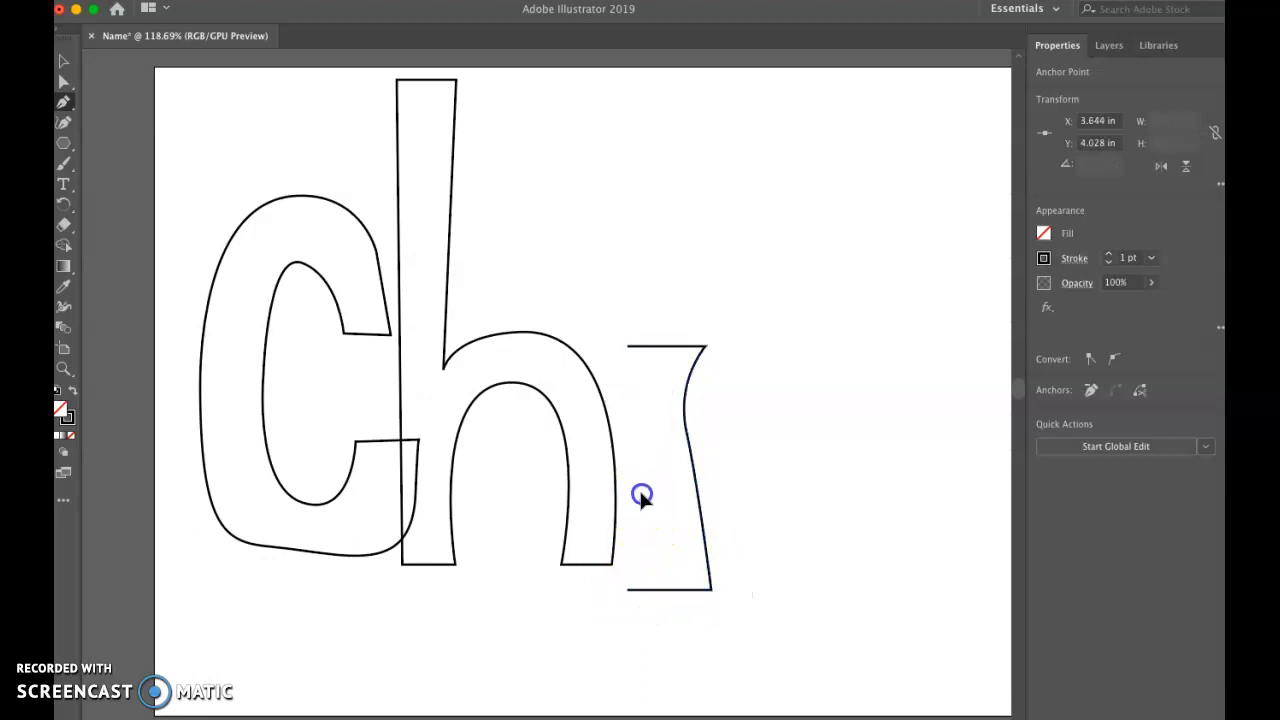
left_click_drag(645, 432, 643, 431)
left_click(625, 348)
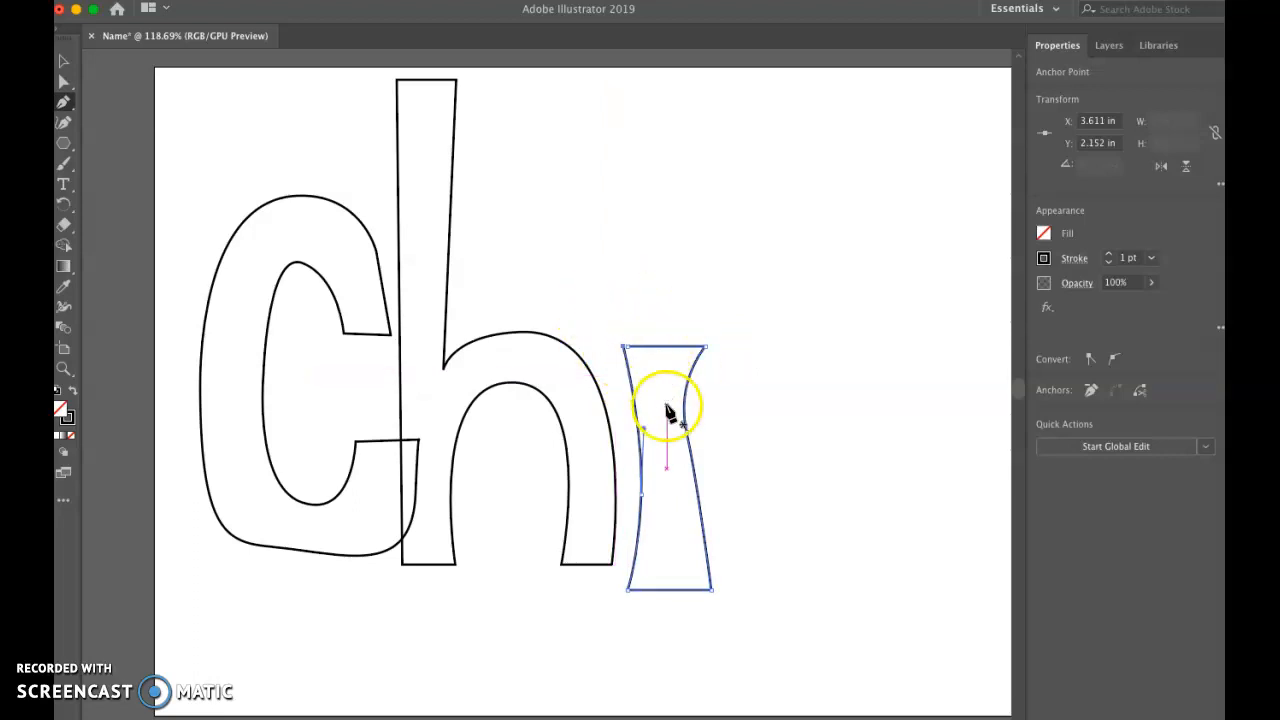
Step: Nudge the i stem's upper-left anchor point slightly right so it lines up with the lower-left corner, and deselect the shape
left_click(64, 63)
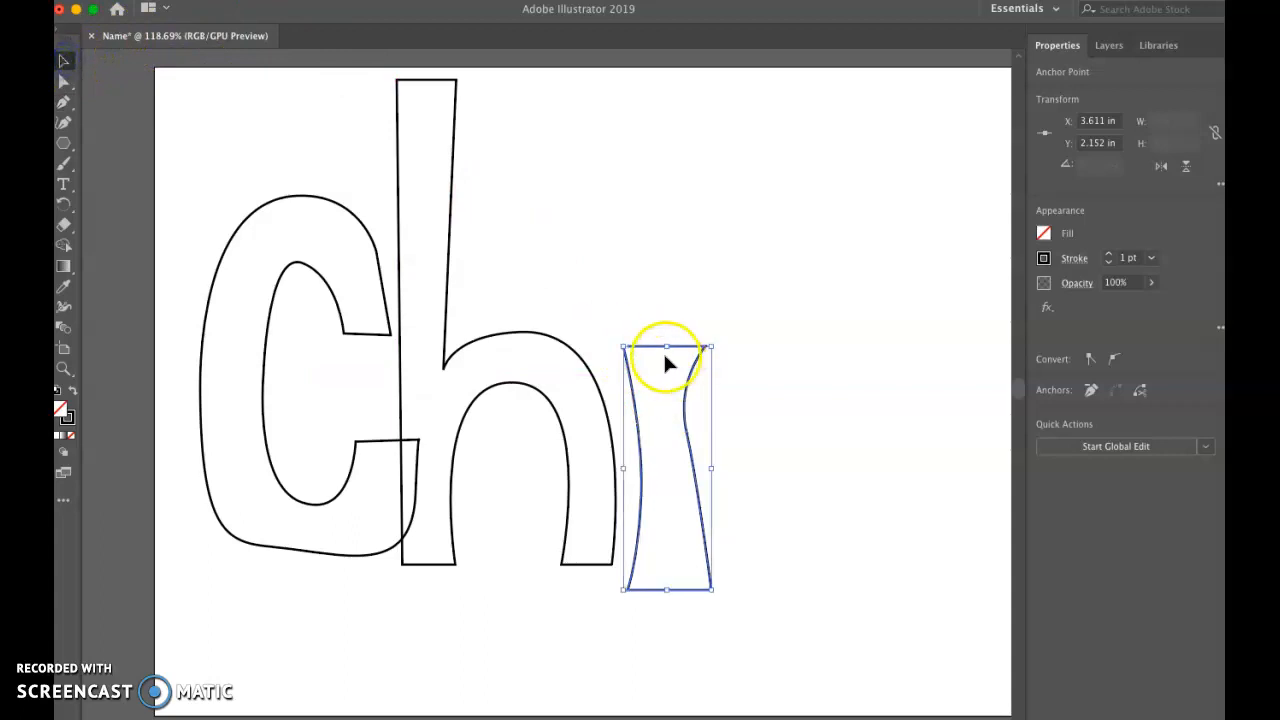
key("Right")
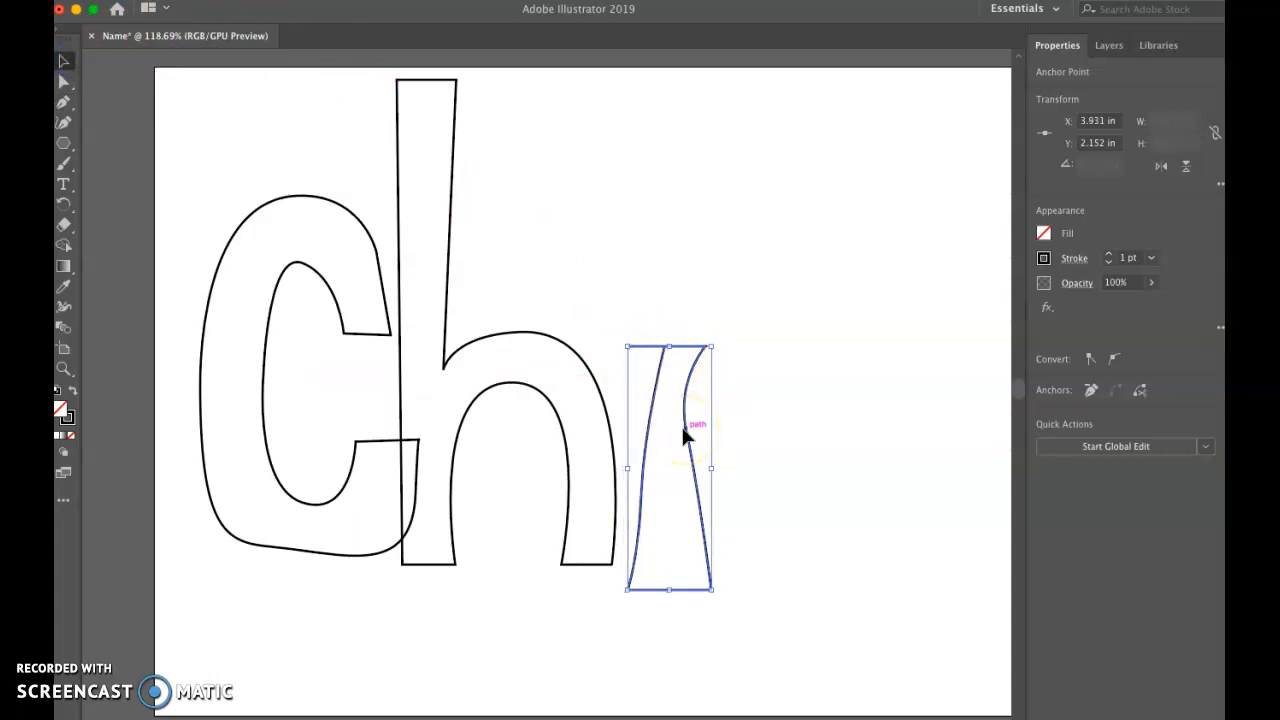
left_click(811, 453)
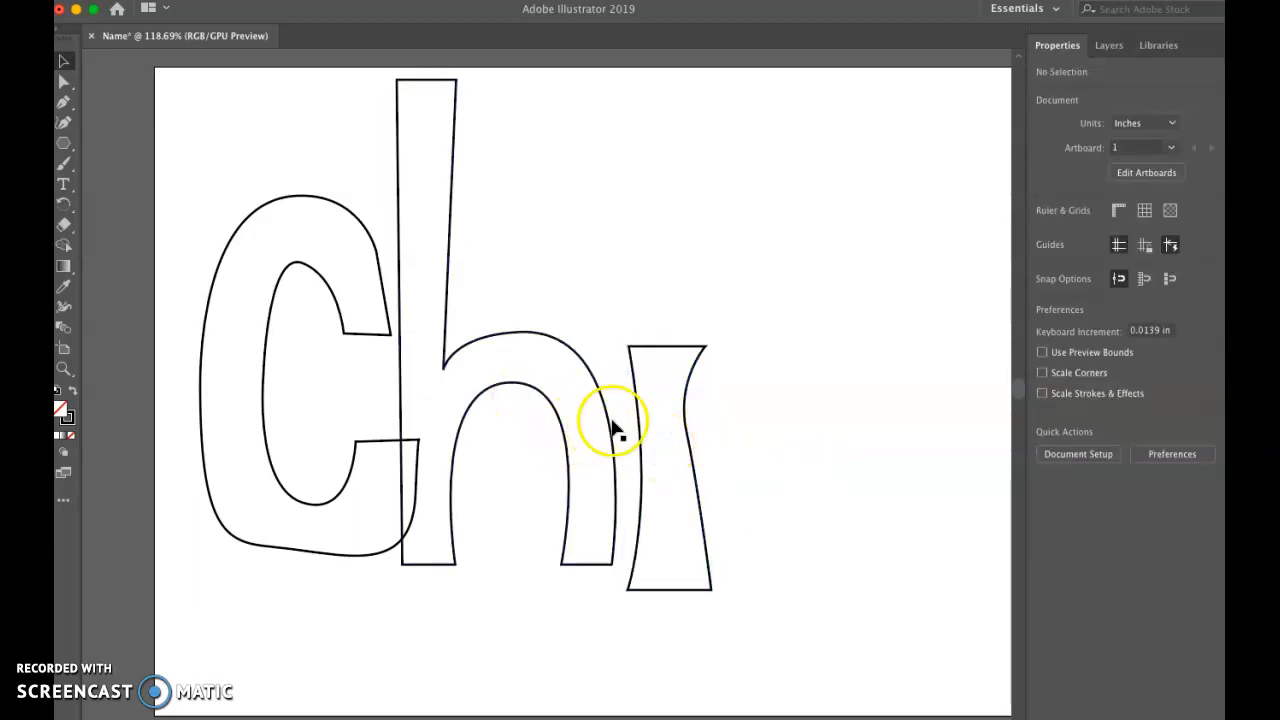
Step: Select the whole i stem and nudge it right to about X 4.55 in, opening a gap after the h
left_click(641, 430)
key("Right")
key("Right")
key("Right")
key("Right")
key("Right")
key("Right")
key("Right")
key("Right")
key("Right")
key("Right")
key("Right")
key("Right")
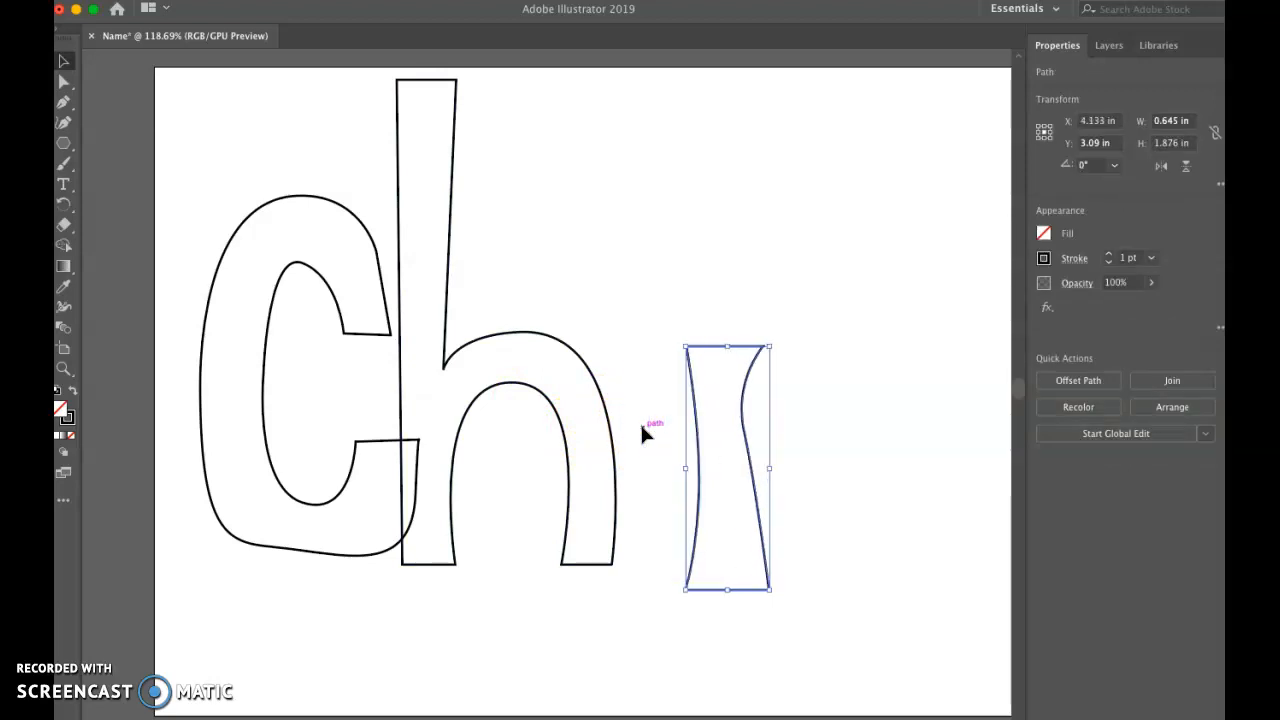
key("shift+Right")
key("shift+Right")
key("shift+Right")
key("Left")
key("Left")
key("Left")
key("Left")
key("Left")
key("Left")
key("Left")
key("Left")
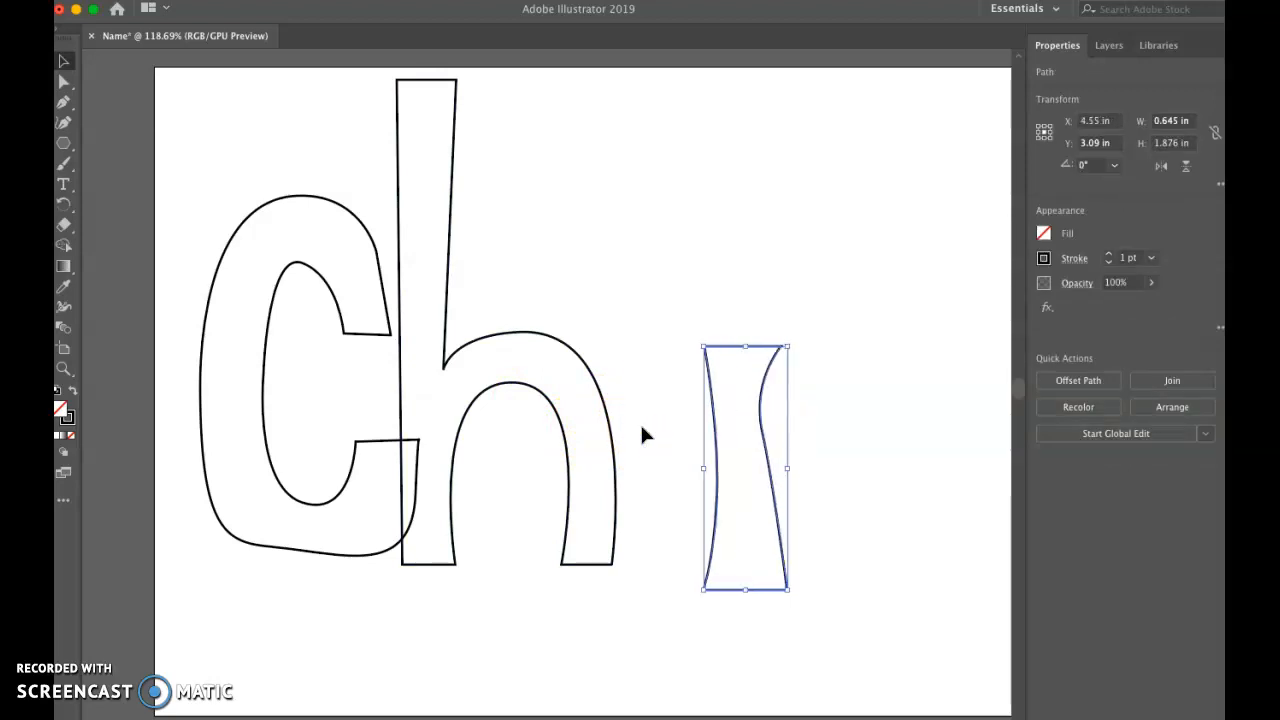
key("Right")
key("Right")
key("Right")
key("Right")
key("Right")
key("Right")
key("Right")
key("Right")
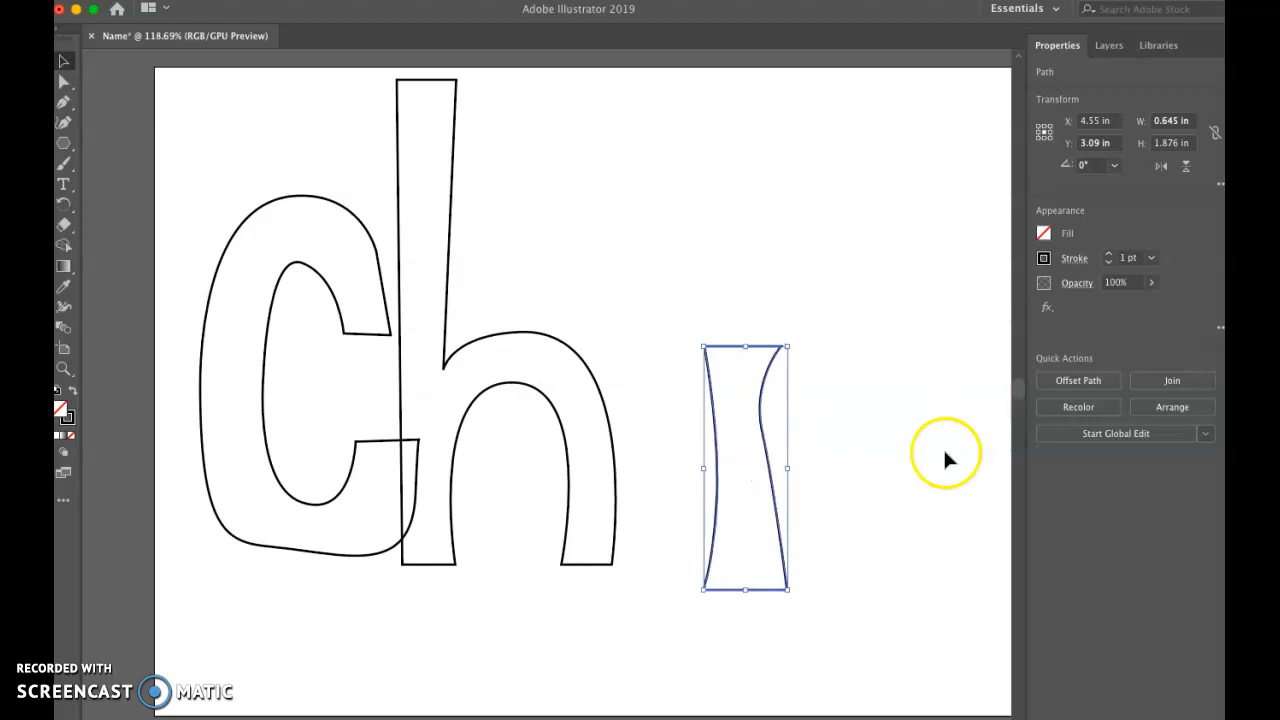
Step: Move the i stem farther right to about X 4.98 in to make room for another letter
left_click(752, 390)
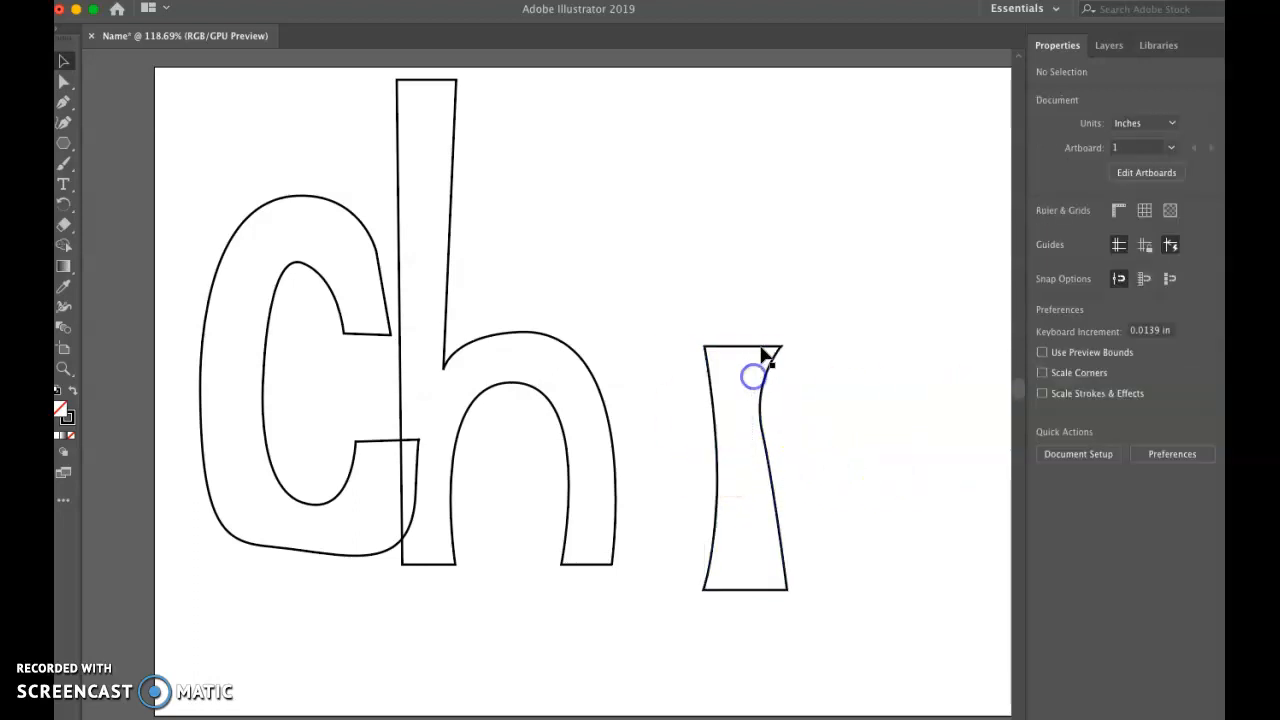
left_click(753, 399)
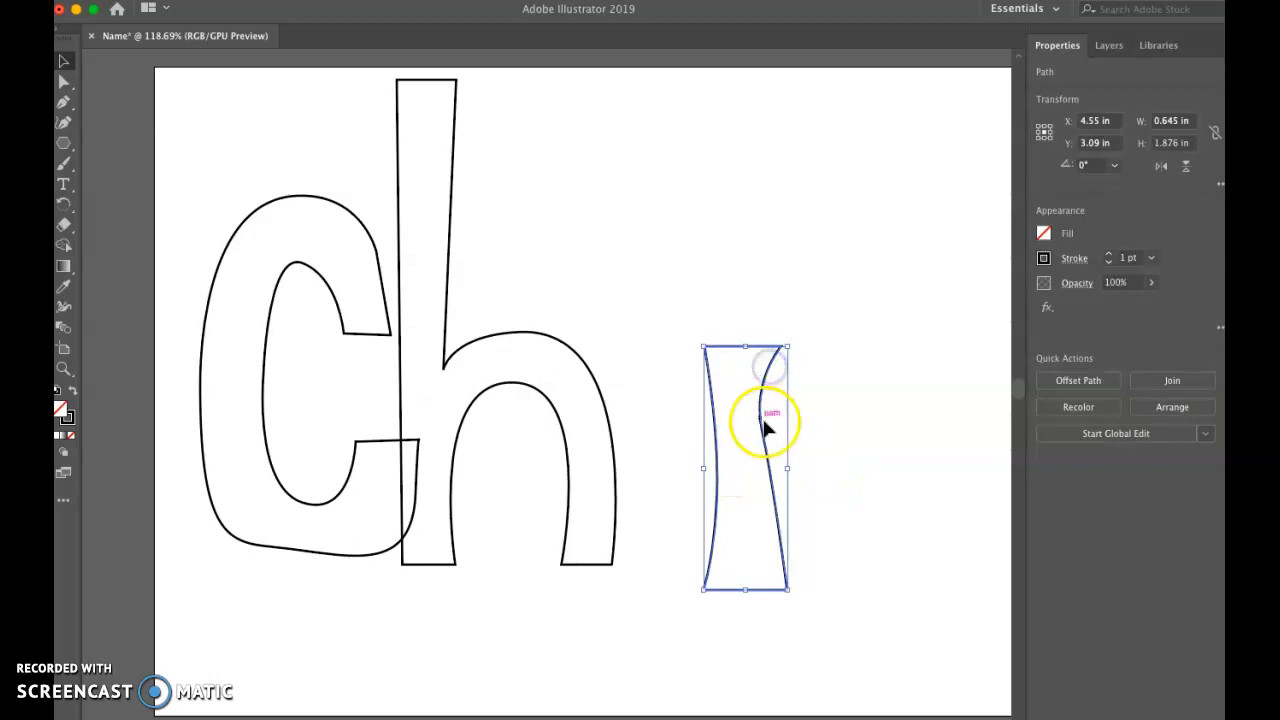
left_click(794, 405)
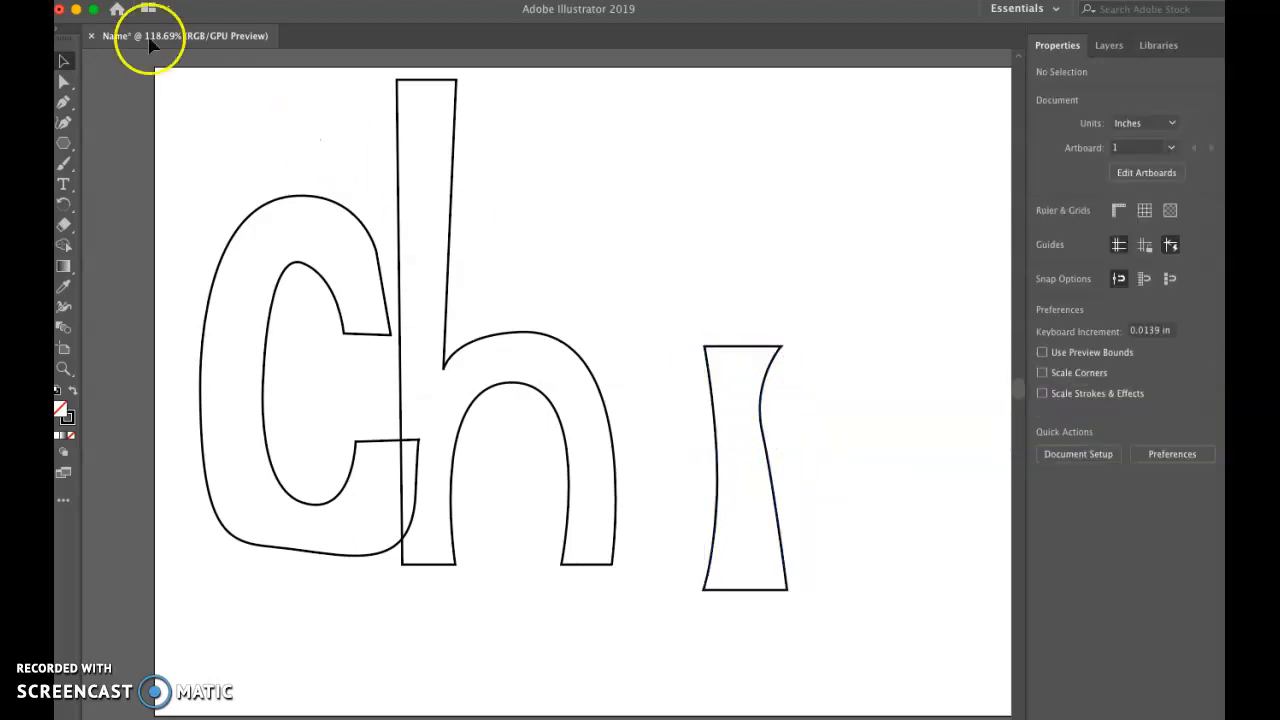
left_click(737, 346)
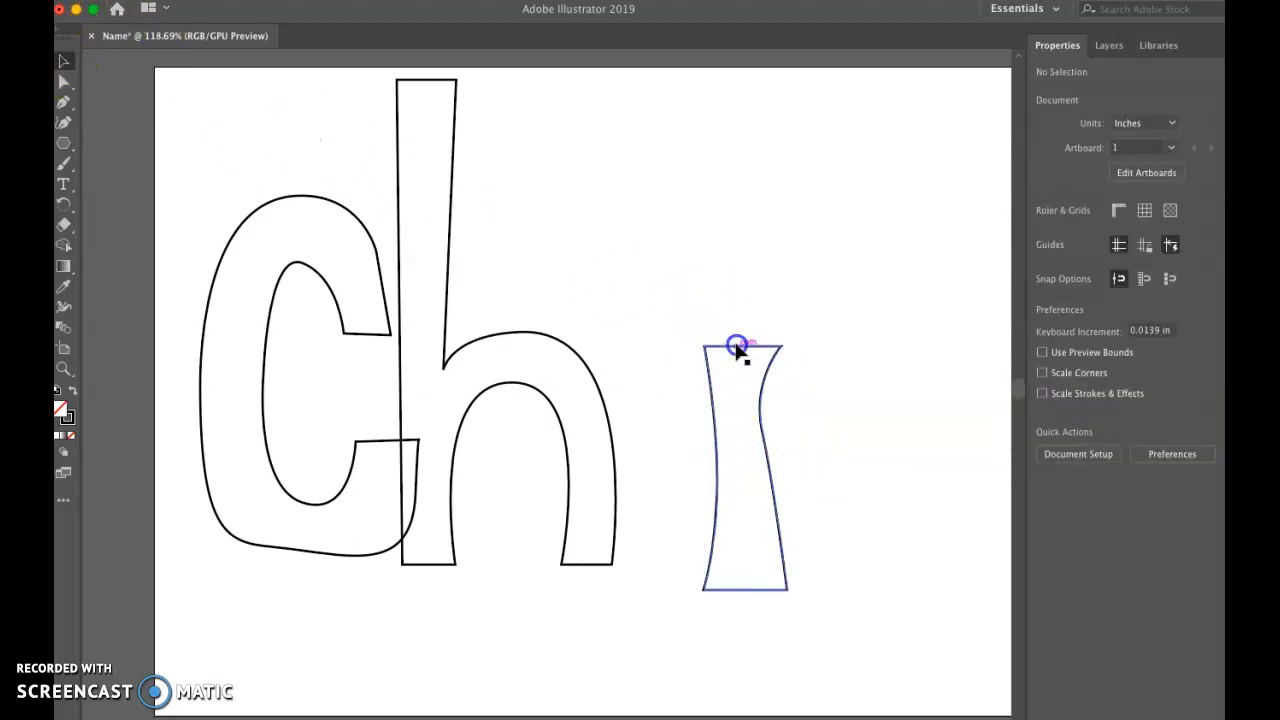
left_click_drag(765, 350, 818, 352)
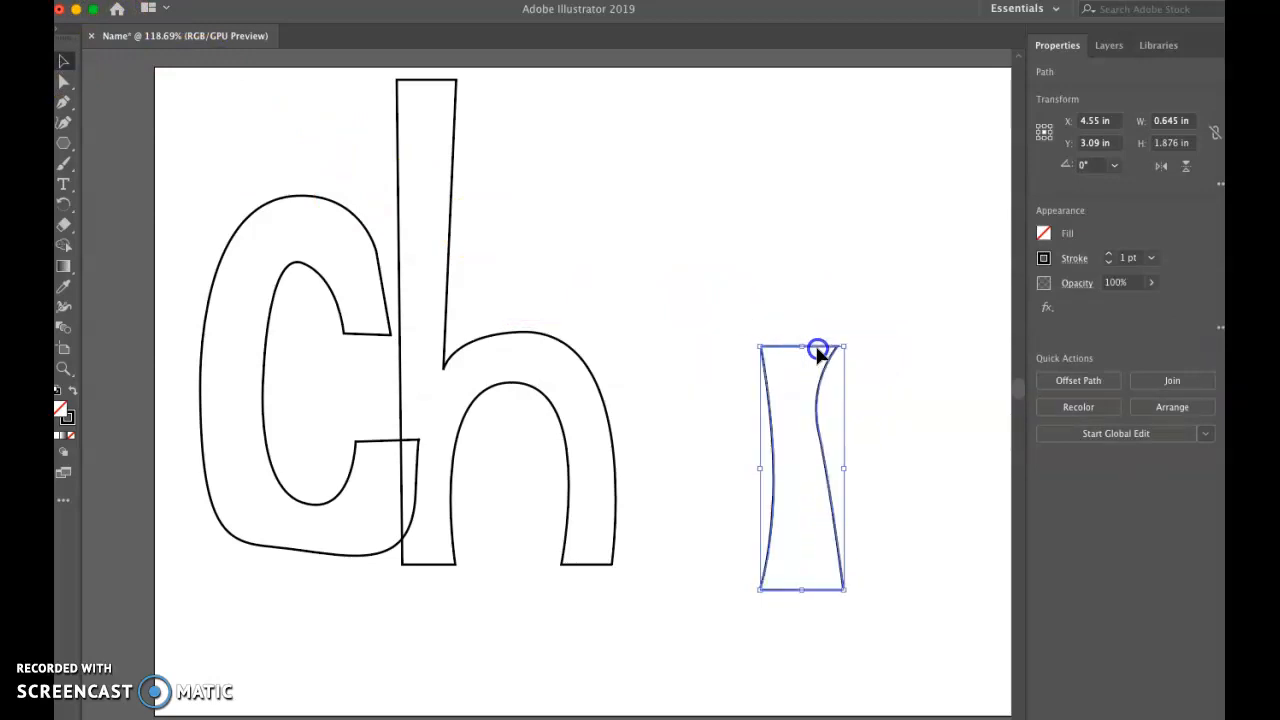
Step: Draw a closed letter r between the h and the i stem with the Pen tool, with a curved arm and its stem overlapping the h
left_click(61, 110)
left_click(707, 346)
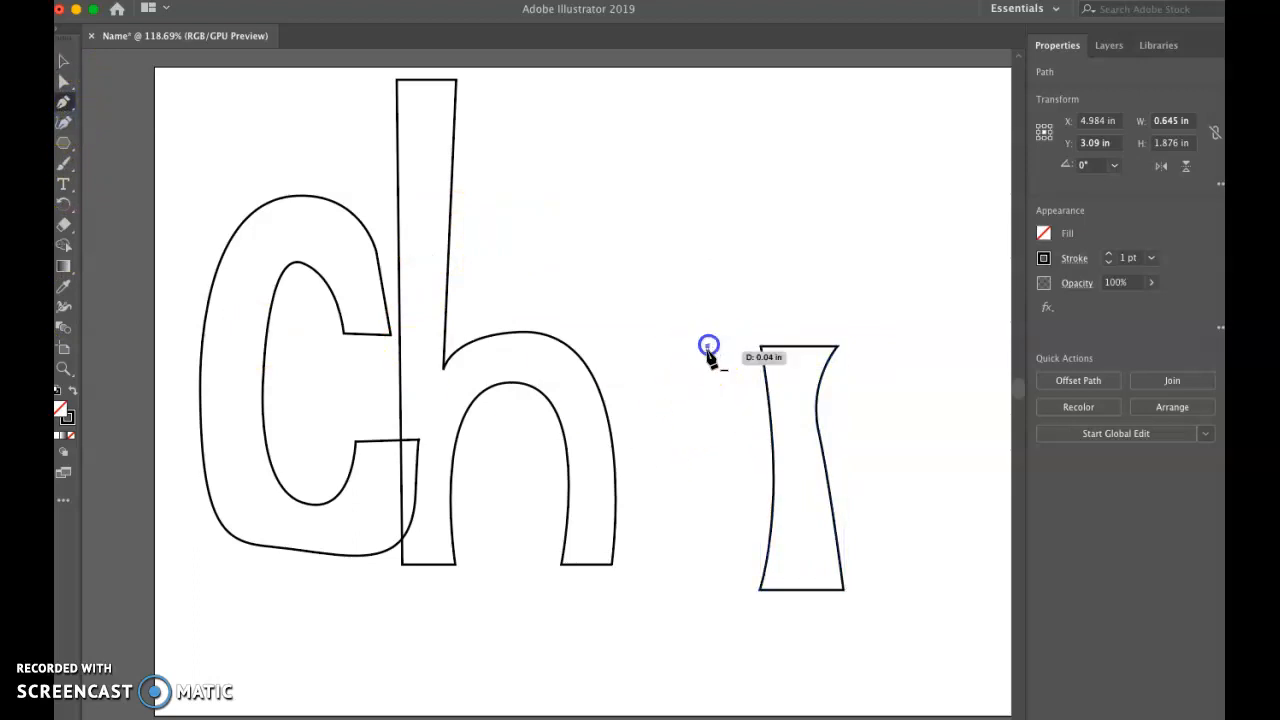
left_click(684, 397)
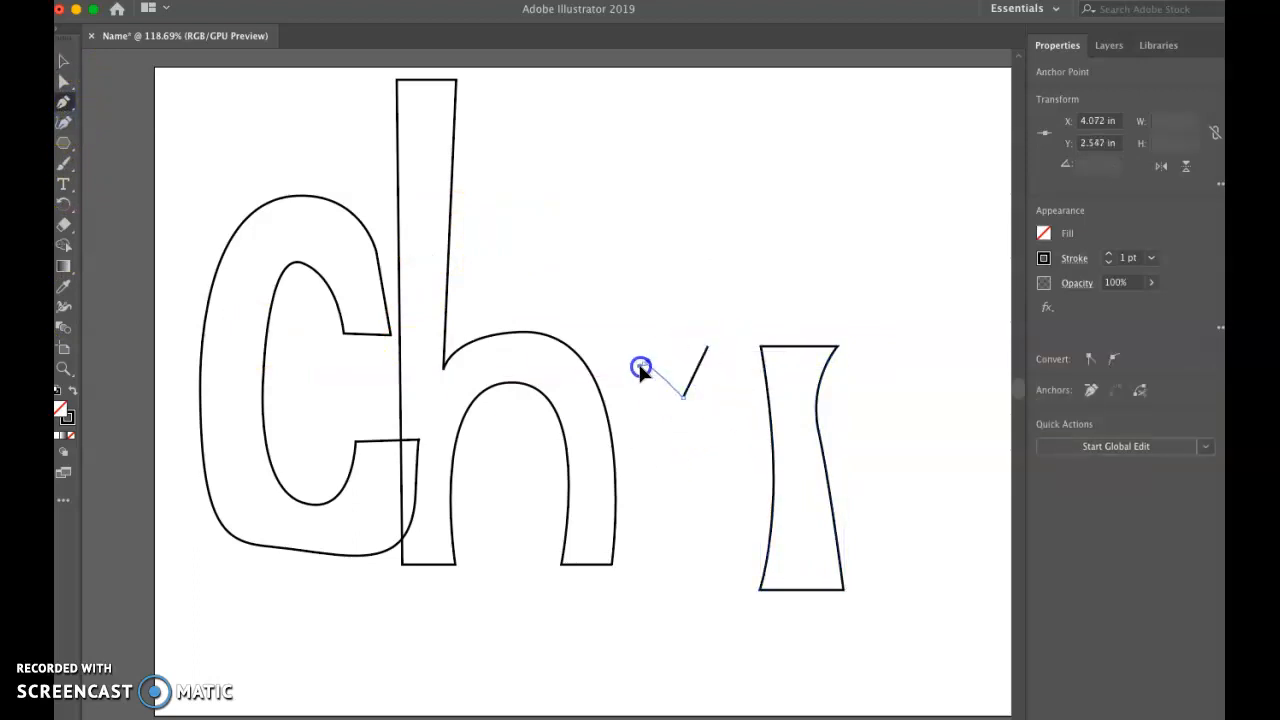
left_click_drag(628, 386, 628, 386)
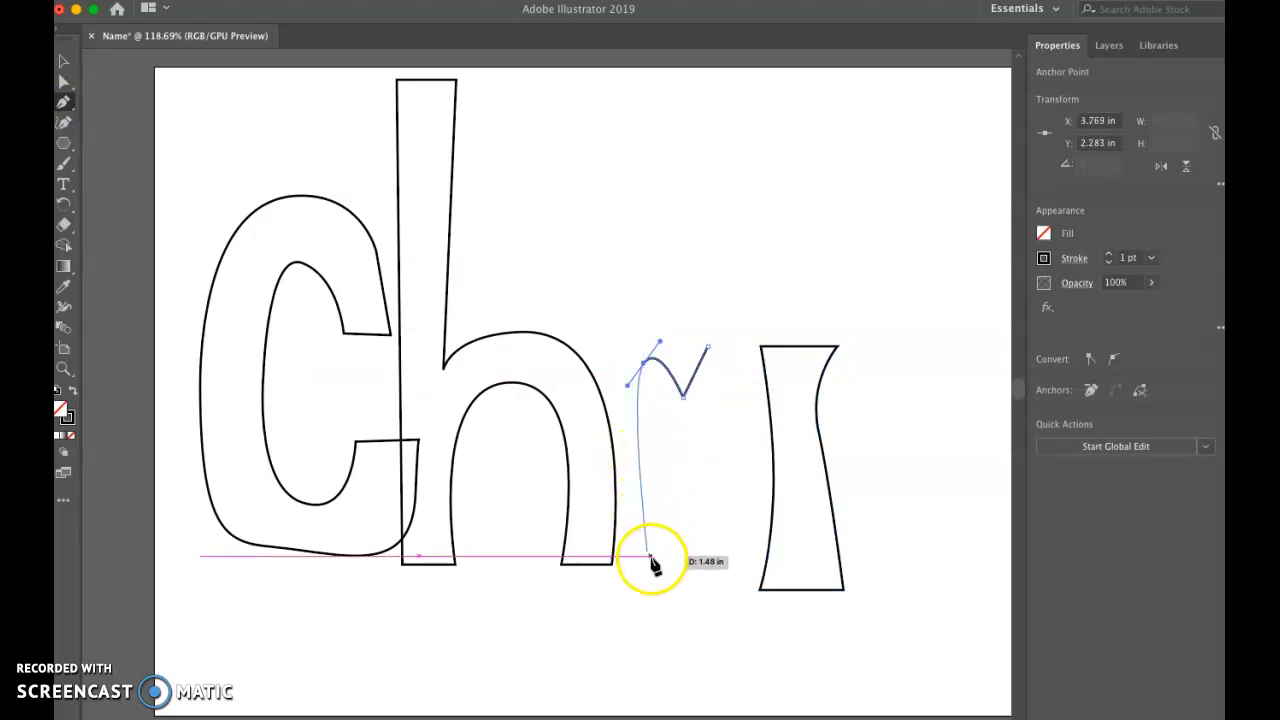
left_click(657, 535)
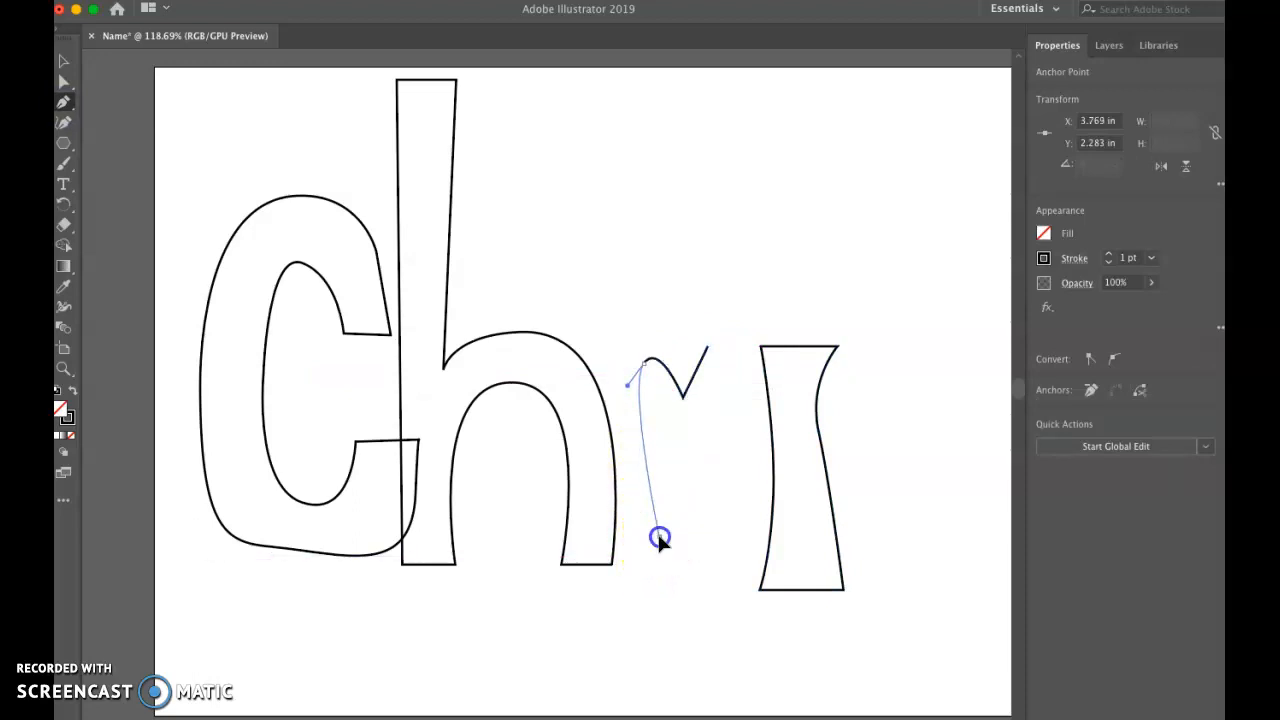
left_click(593, 532)
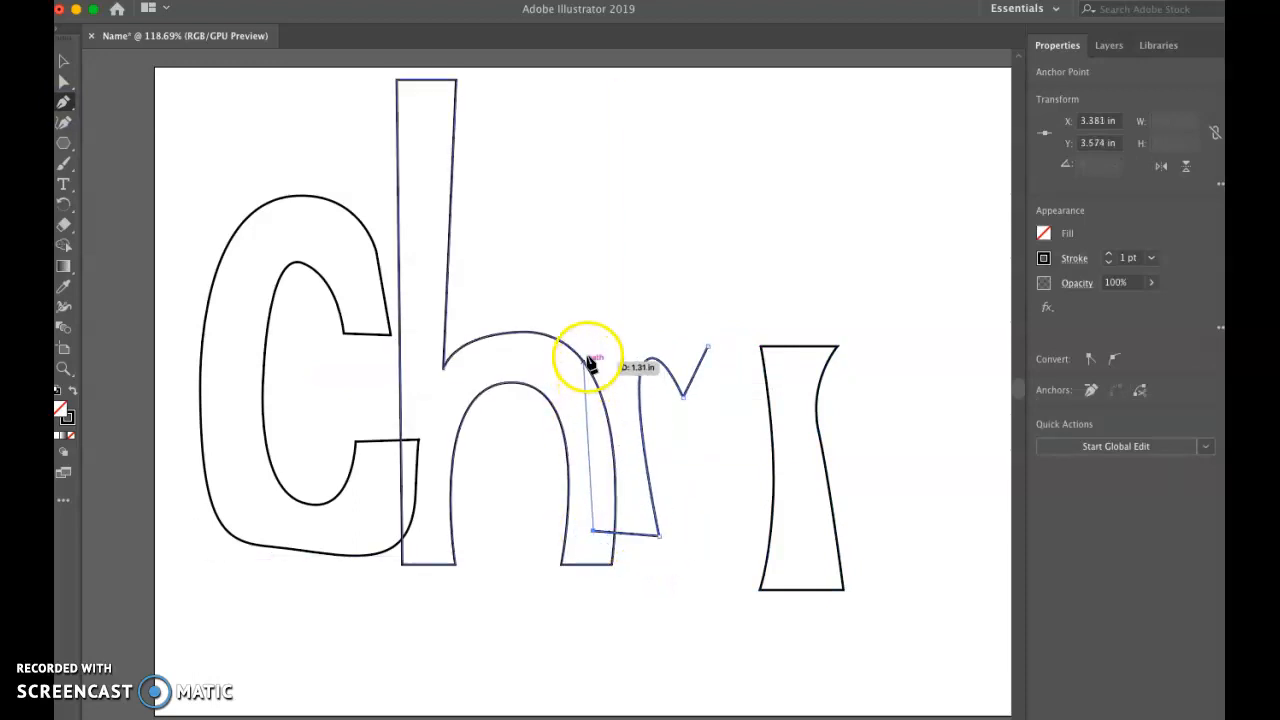
left_click(586, 308)
left_click(615, 298)
left_click(626, 326)
left_click_drag(663, 297, 687, 322)
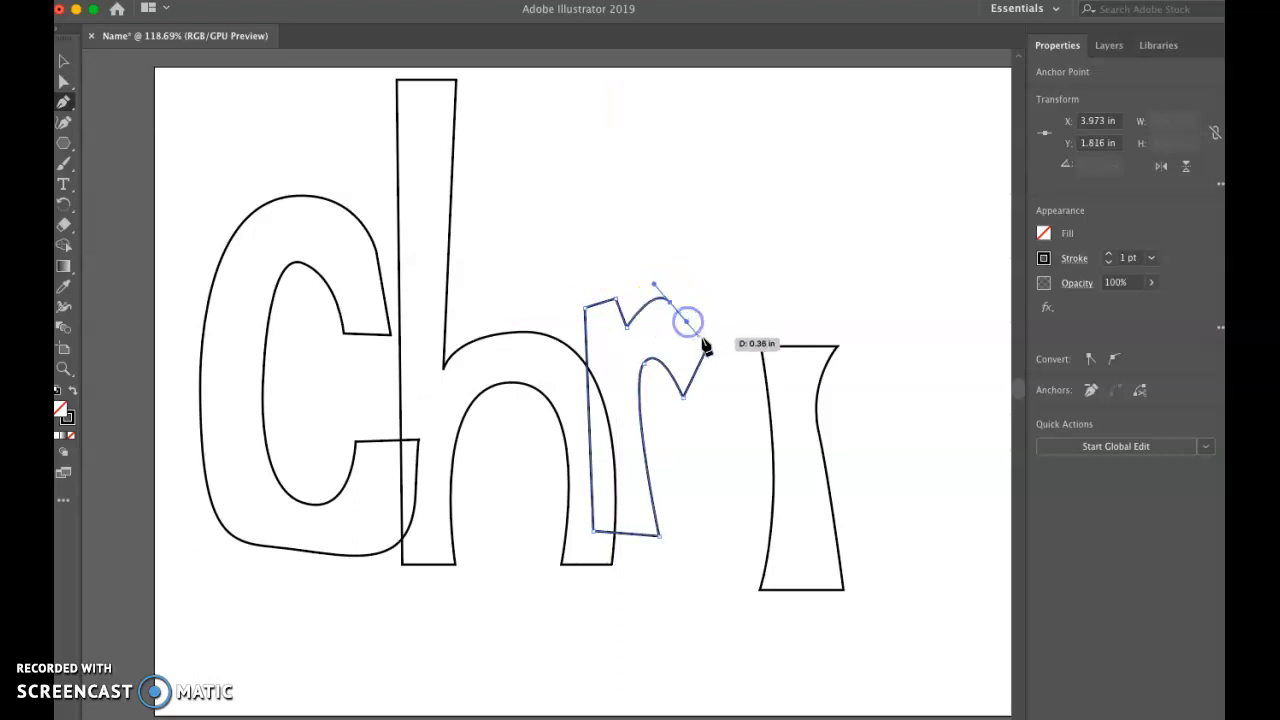
left_click(707, 345)
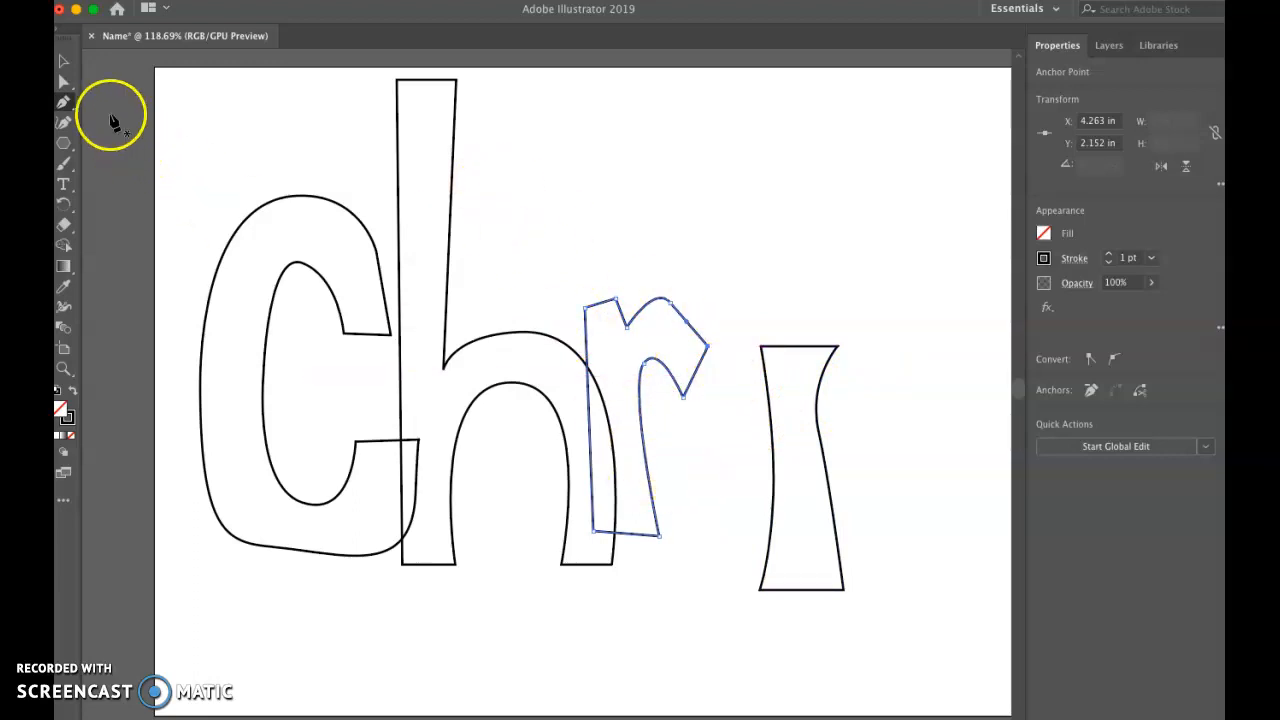
Step: Select the i stem and nudge it left and slightly down to about X 4.80 in, Y 3.12 in
left_click(62, 66)
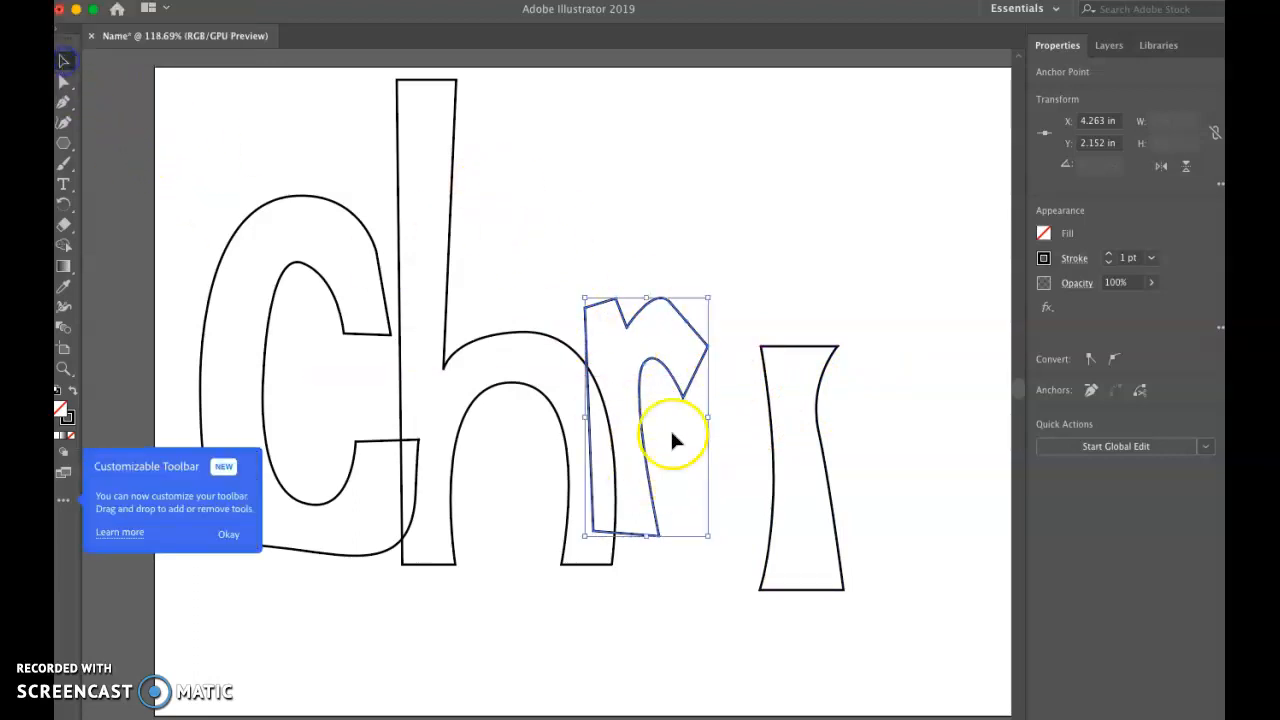
left_click(779, 468)
left_click(775, 458)
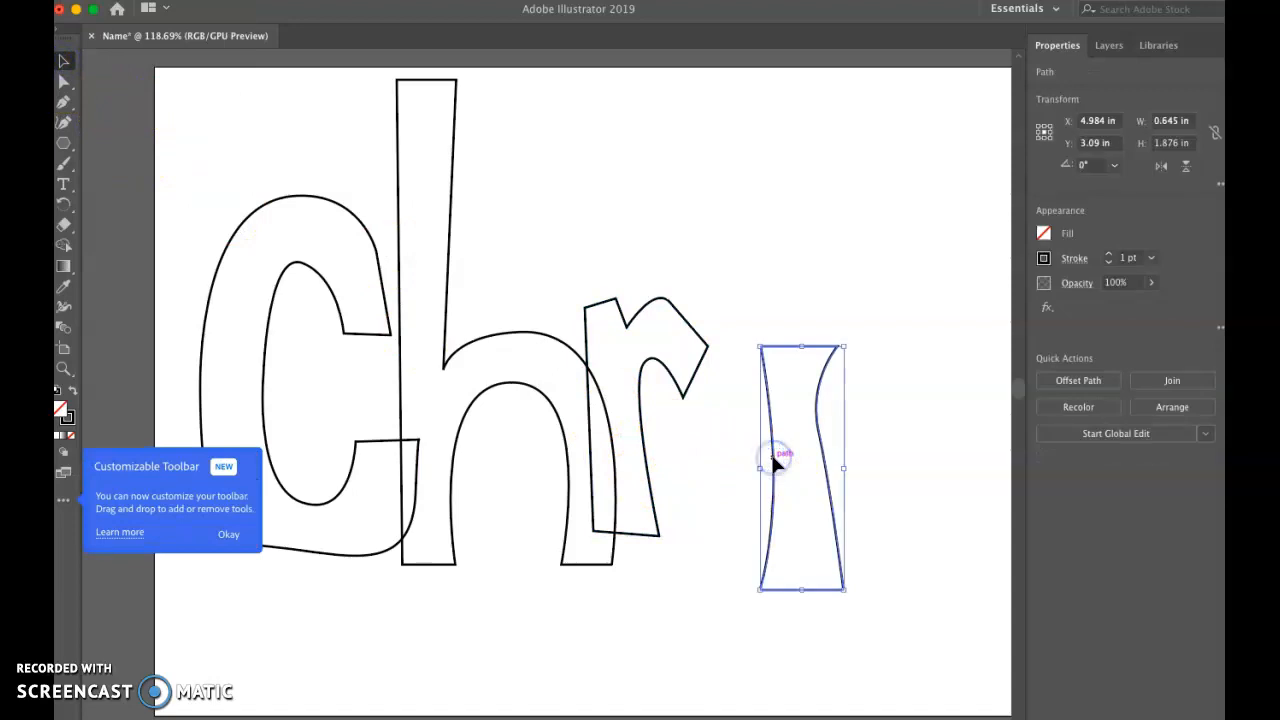
key("Left")
key("Left")
key("Right")
key("Right")
key("Right")
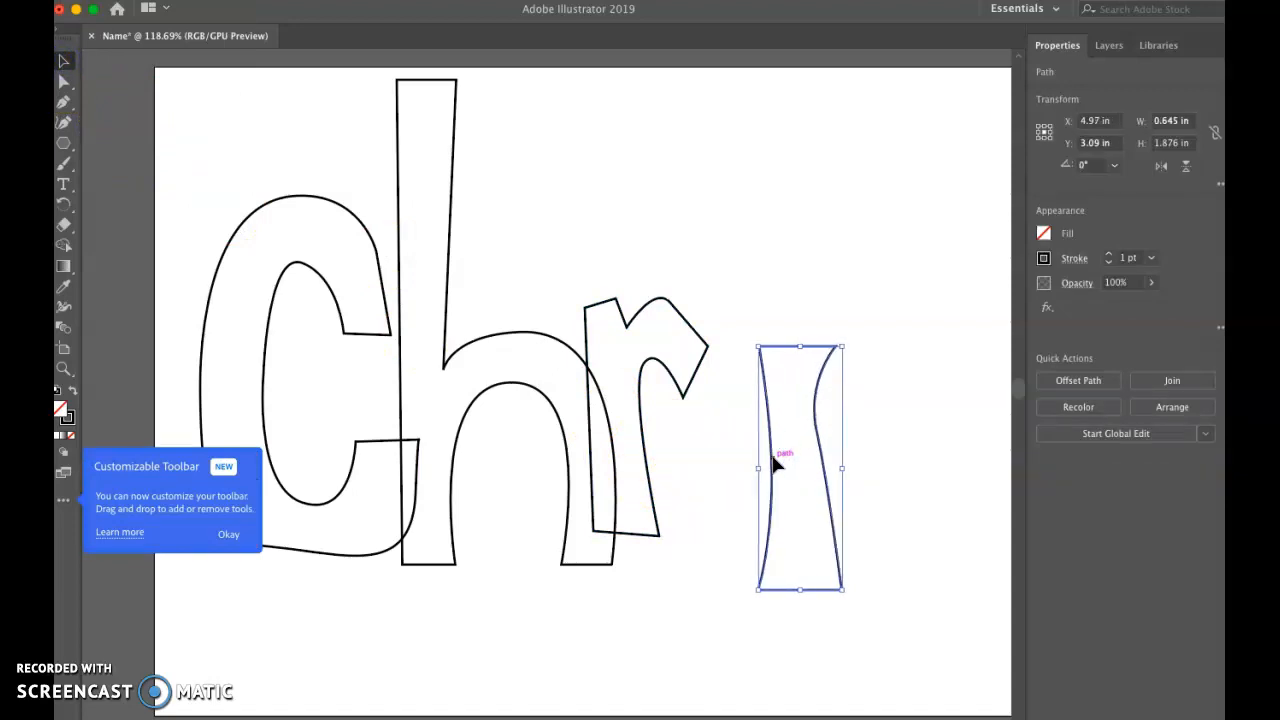
key("Left")
key("Left")
key("Left")
key("Left")
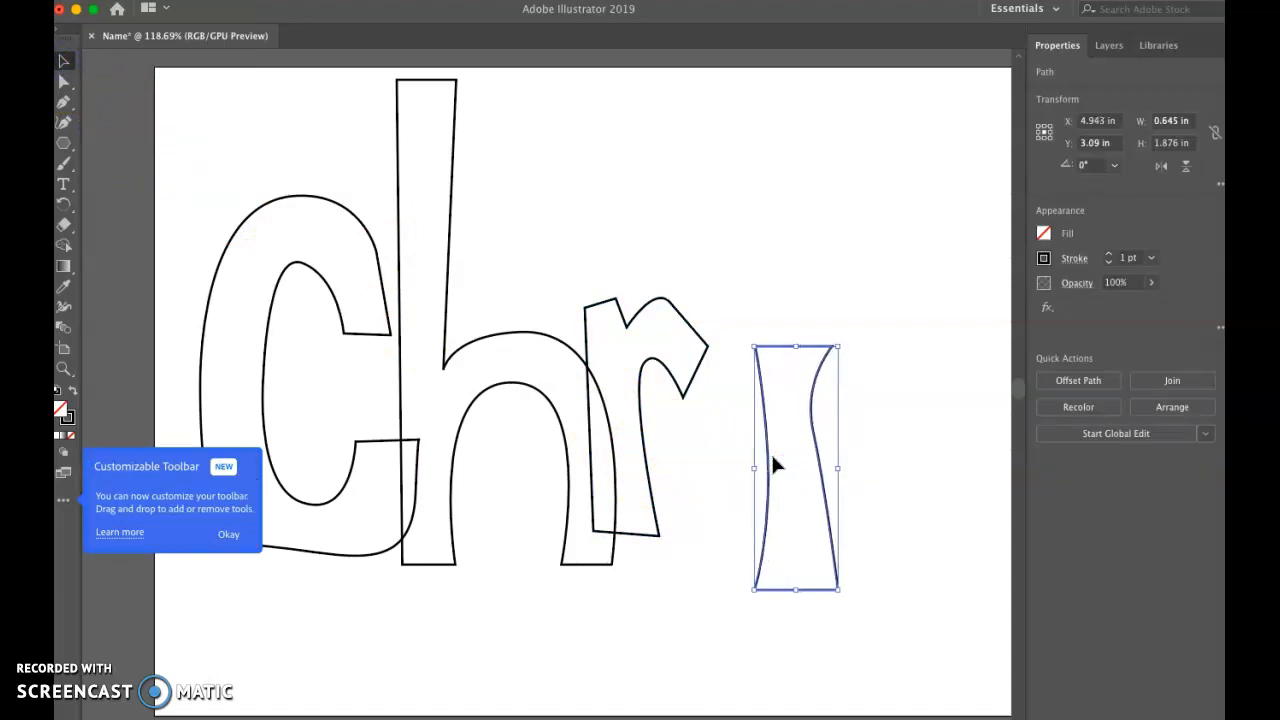
key("shift+Left")
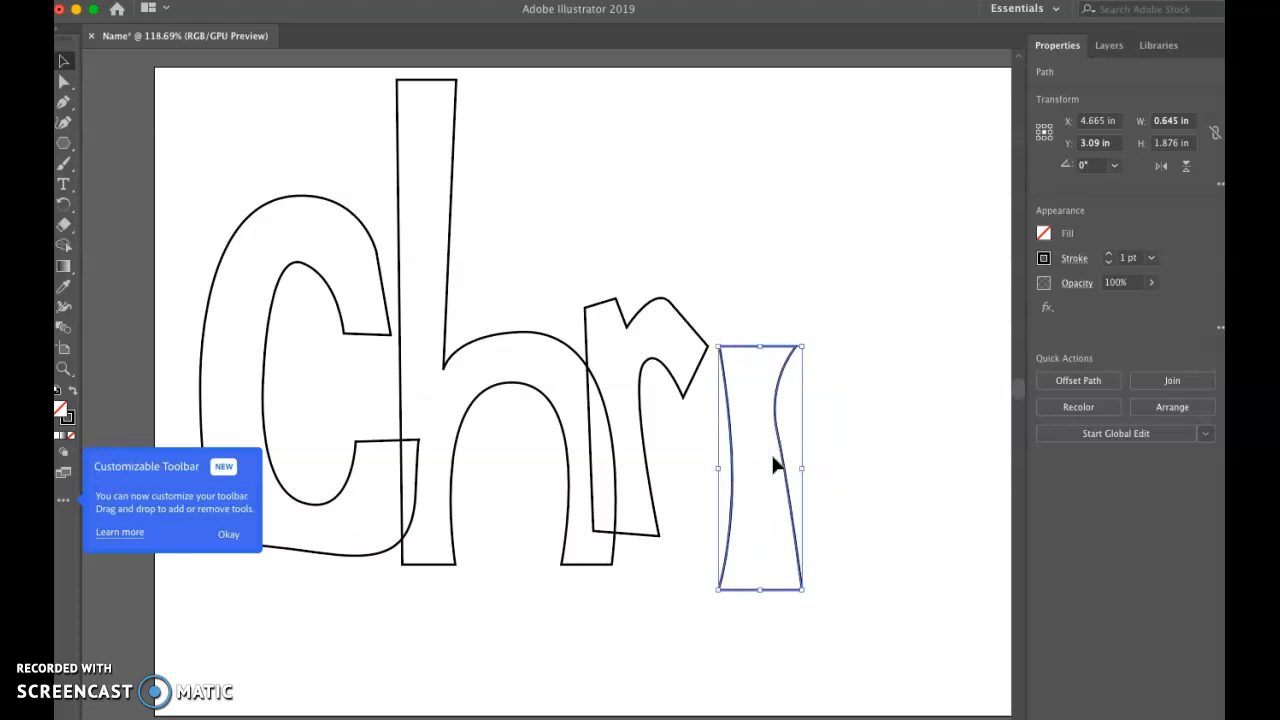
key("shift+Right")
key("Down")
key("Down")
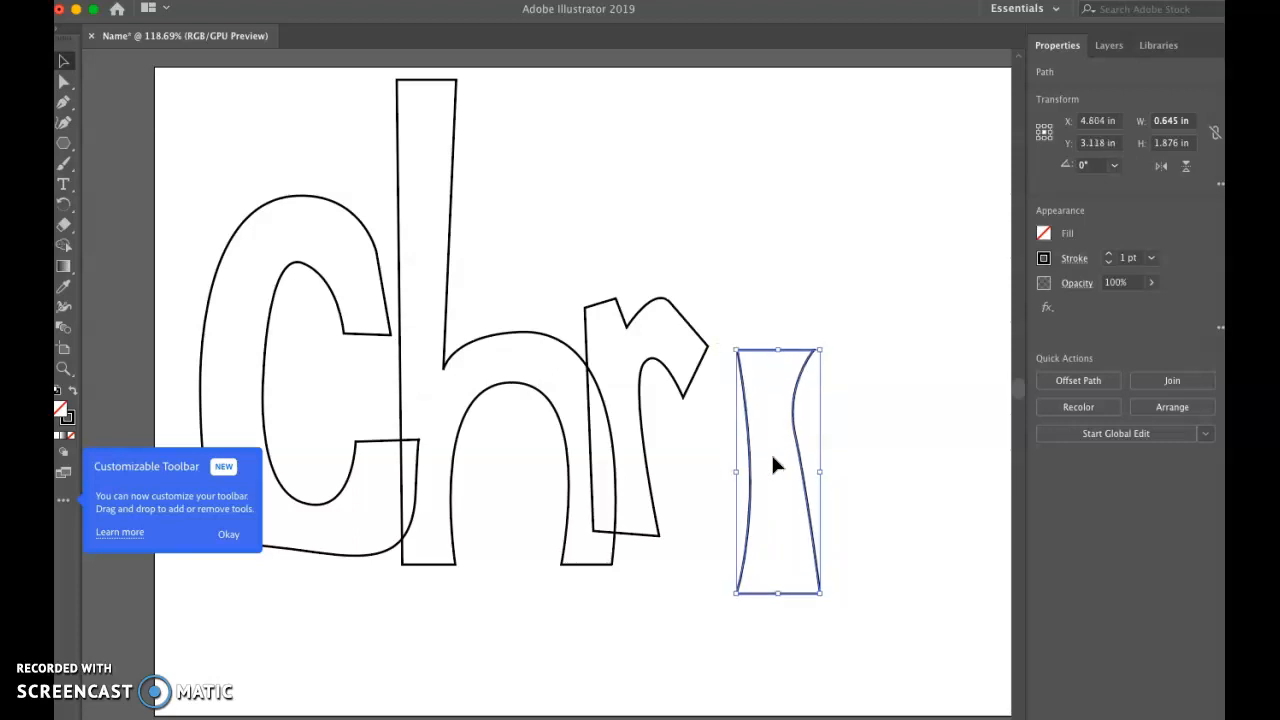
Step: Move the i stem left to about X 4.53 in so its upper-left corner meets the tip of the r's arm
key("shift+Left")
key("shift+Left")
key("shift+Down")
key("shift+Left")
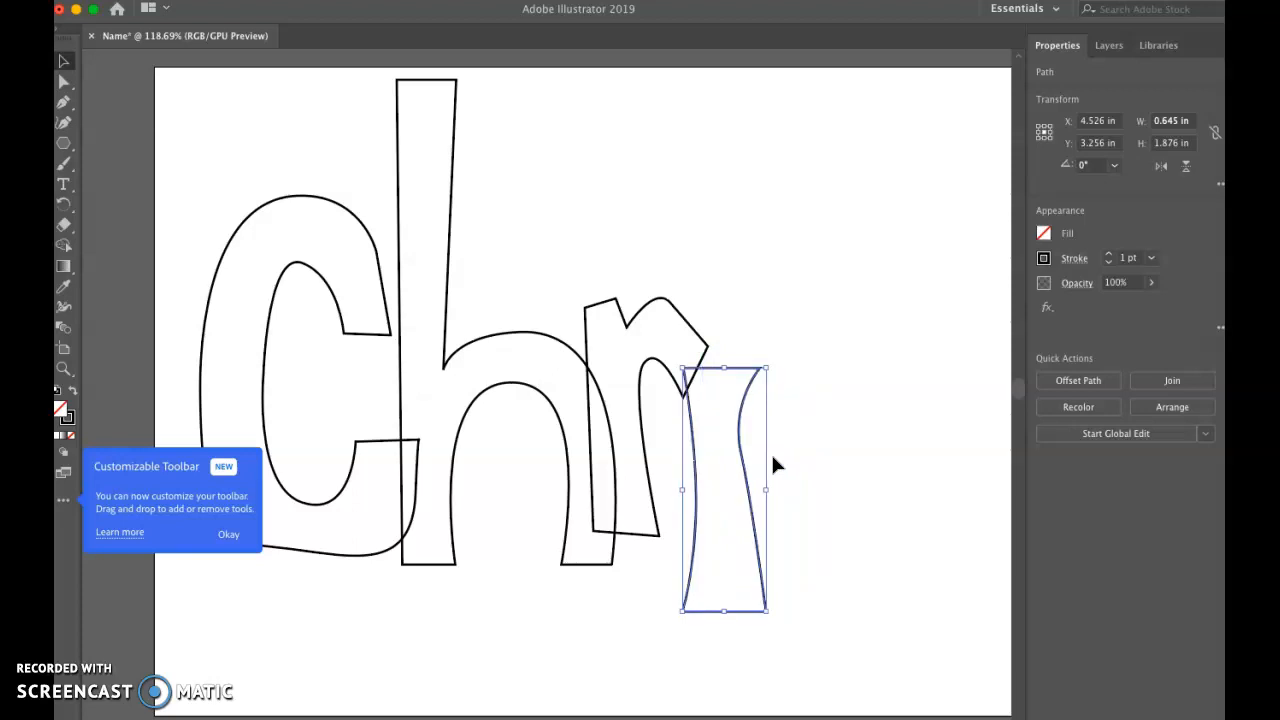
key("shift+Right")
key("shift+Left")
key("shift+Up")
key("shift+Right")
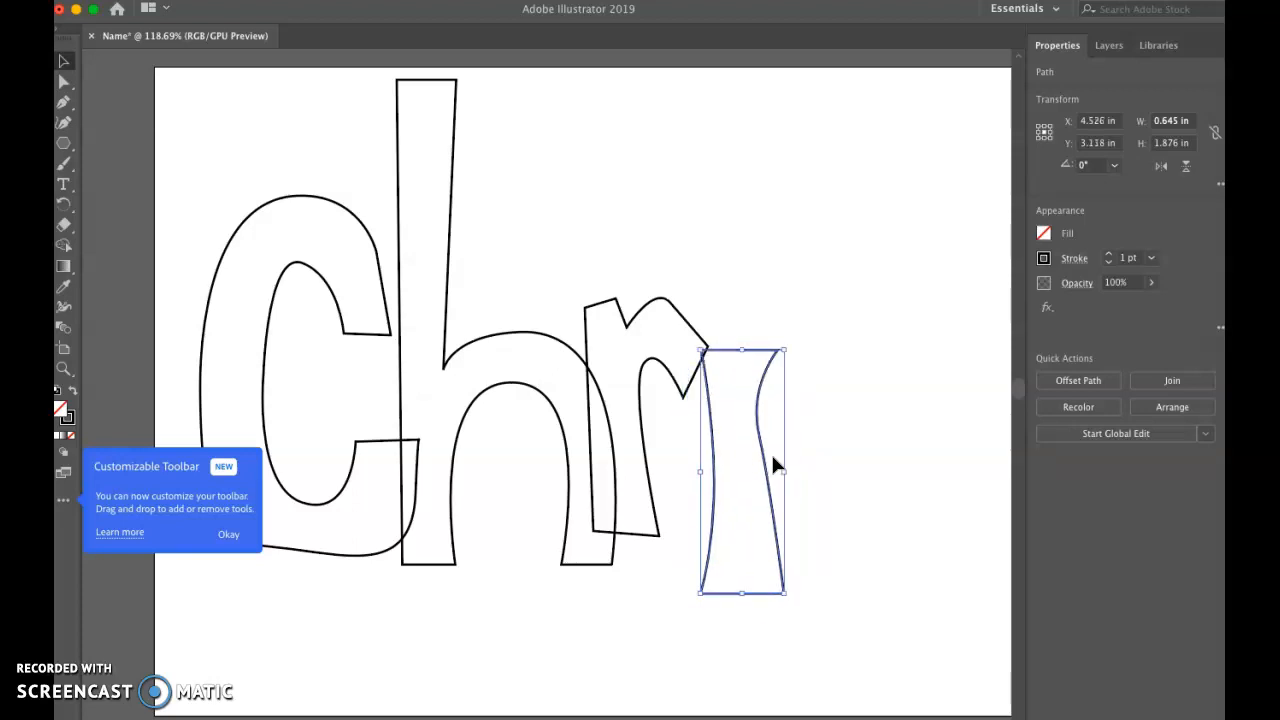
Step: Try higher positions for the i stem beside the r's arm
key("shift+Up")
key("shift+Up")
key("shift+Up")
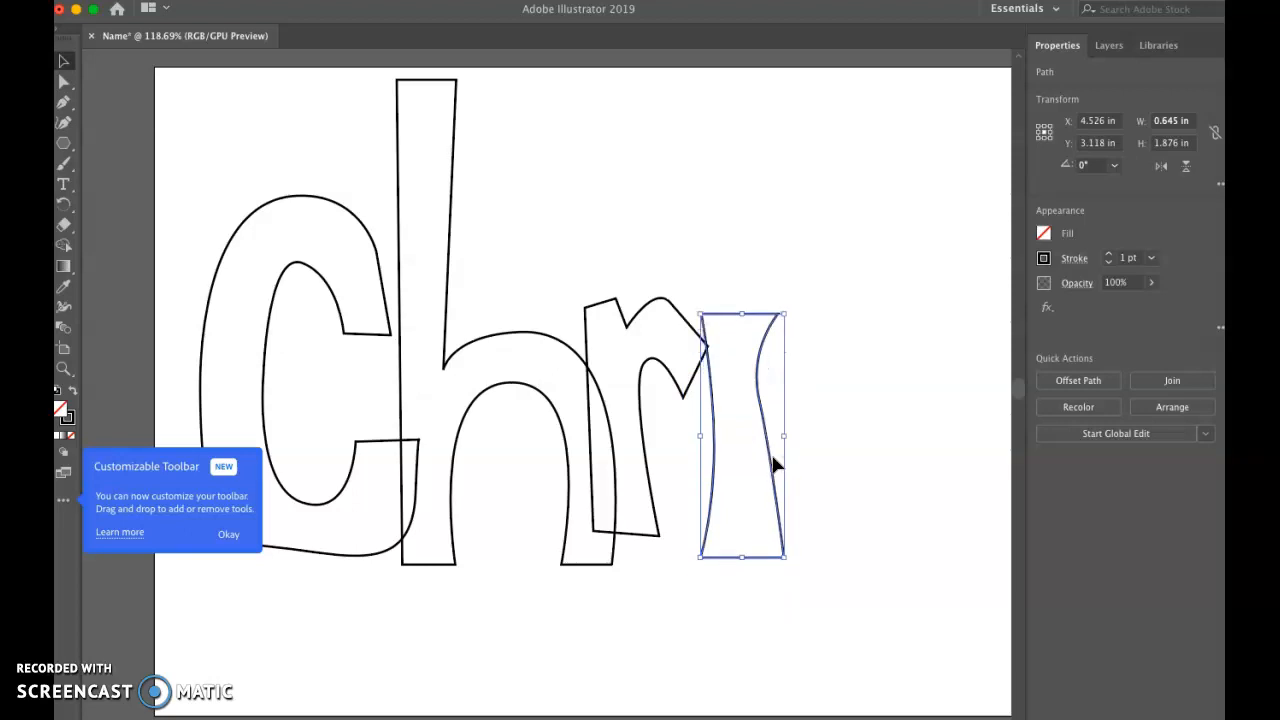
key("shift+Left")
key("shift+Right")
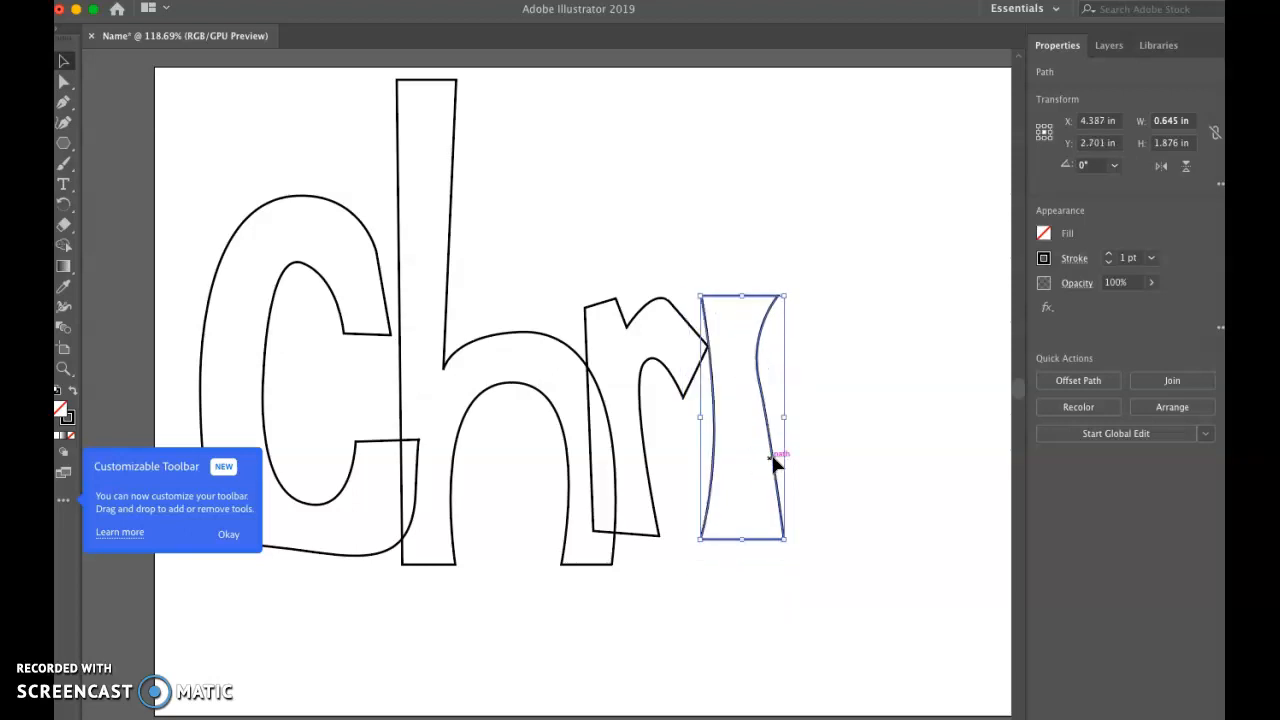
key("shift+Down")
key("shift+Down")
key("shift+Down")
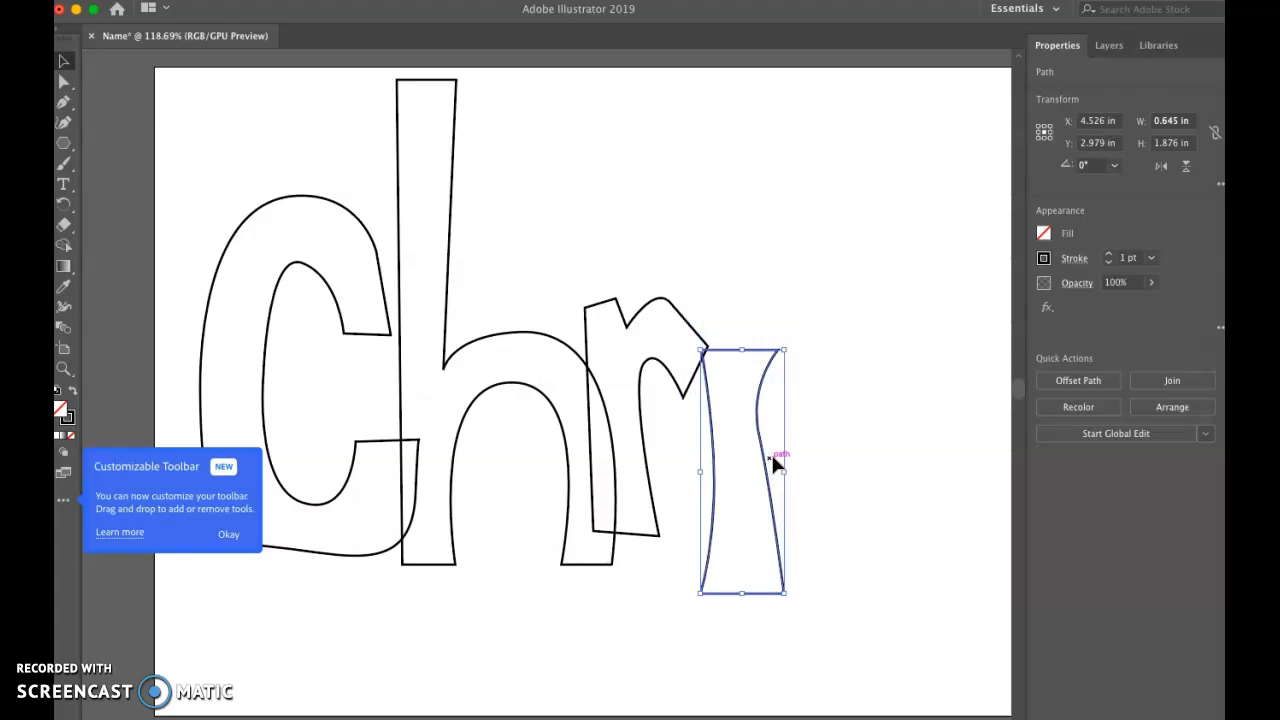
key("shift+Left")
key("shift+Right")
key("shift+Up")
key("shift+Up")
key("shift+Up")
key("shift+Up")
key("shift+Up")
key("shift+Up")
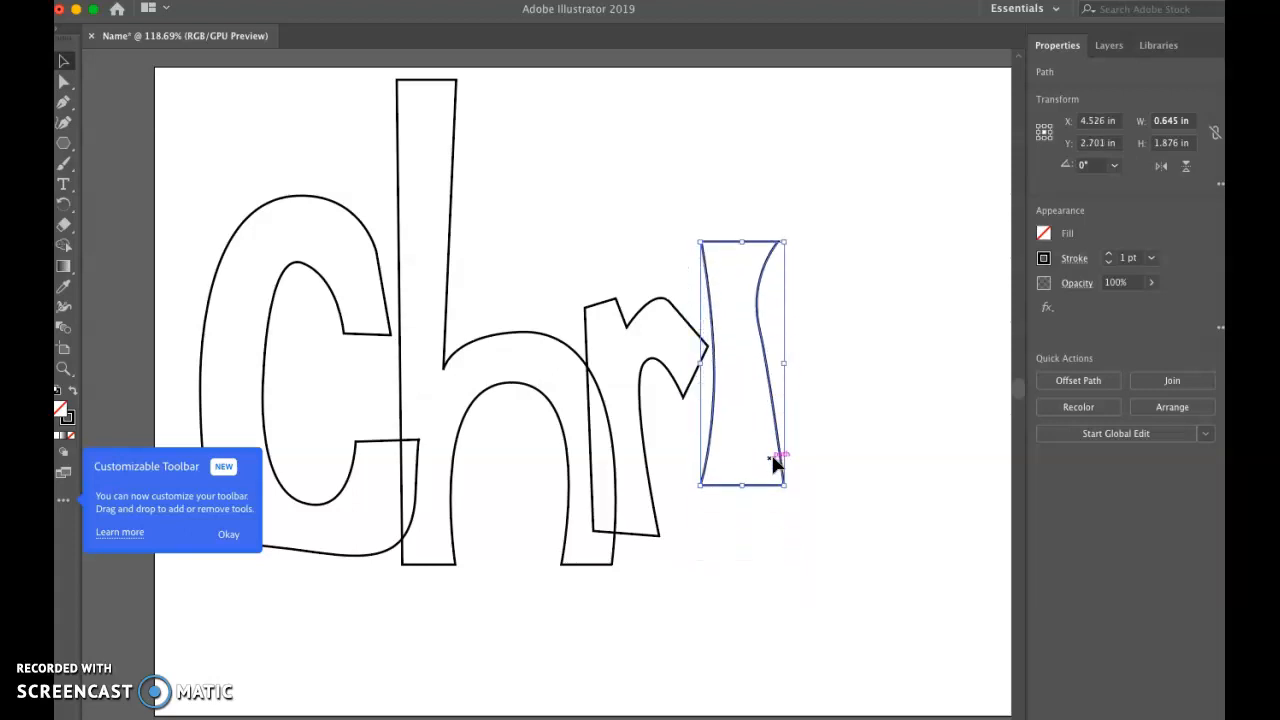
Step: Lower the i stem and shift it left to about X 4.39 in, Y 3.12 in, overlapping the r's arm, and deselect it
key("shift+Down")
key("shift+Down")
key("shift+Down")
key("shift+Down")
key("shift+Down")
key("shift+Left")
key("shift+Right")
key("shift+Left")
key("shift+Right")
key("shift+Left")
key("shift+Down")
key("shift+Down")
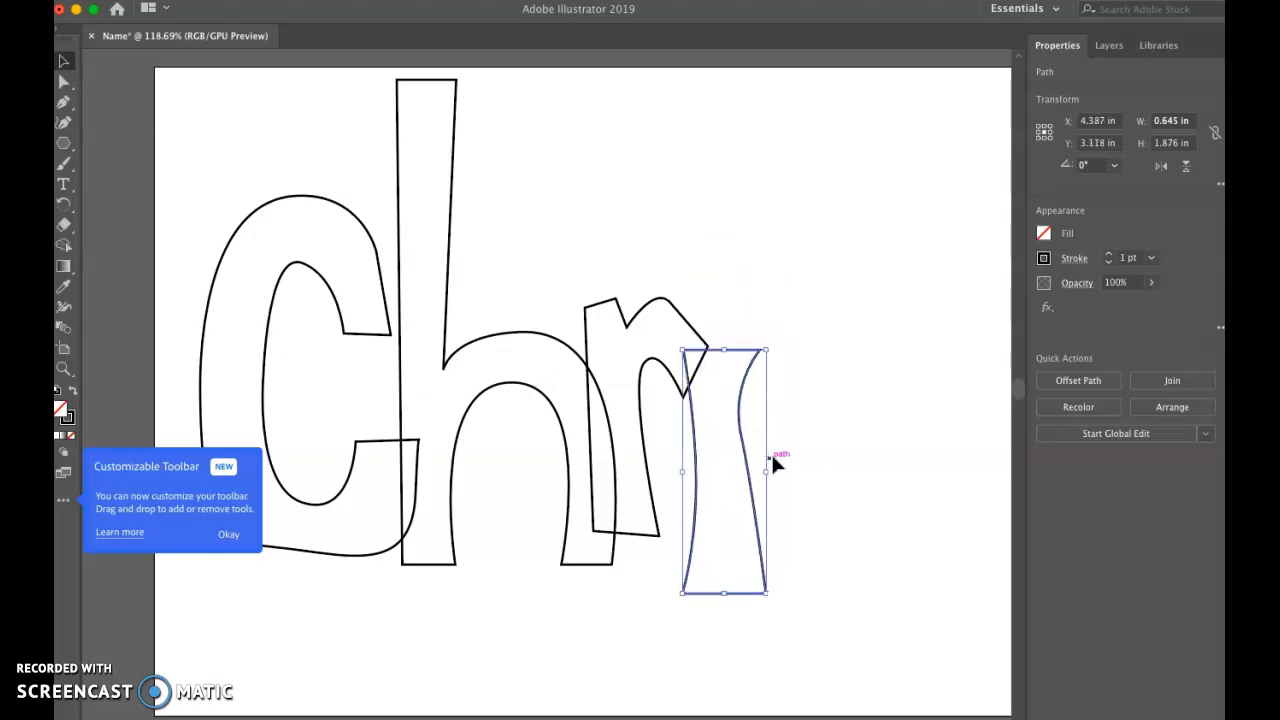
key("shift+Up")
key("shift+Right")
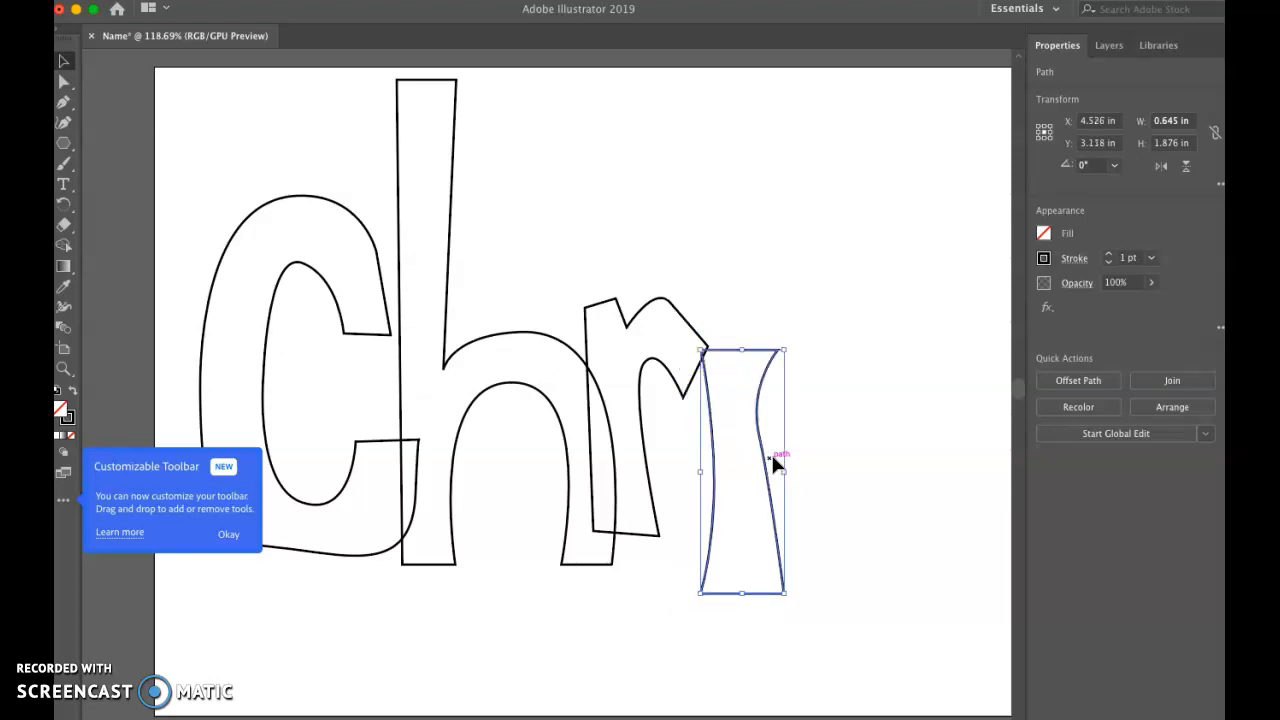
key("shift+Left")
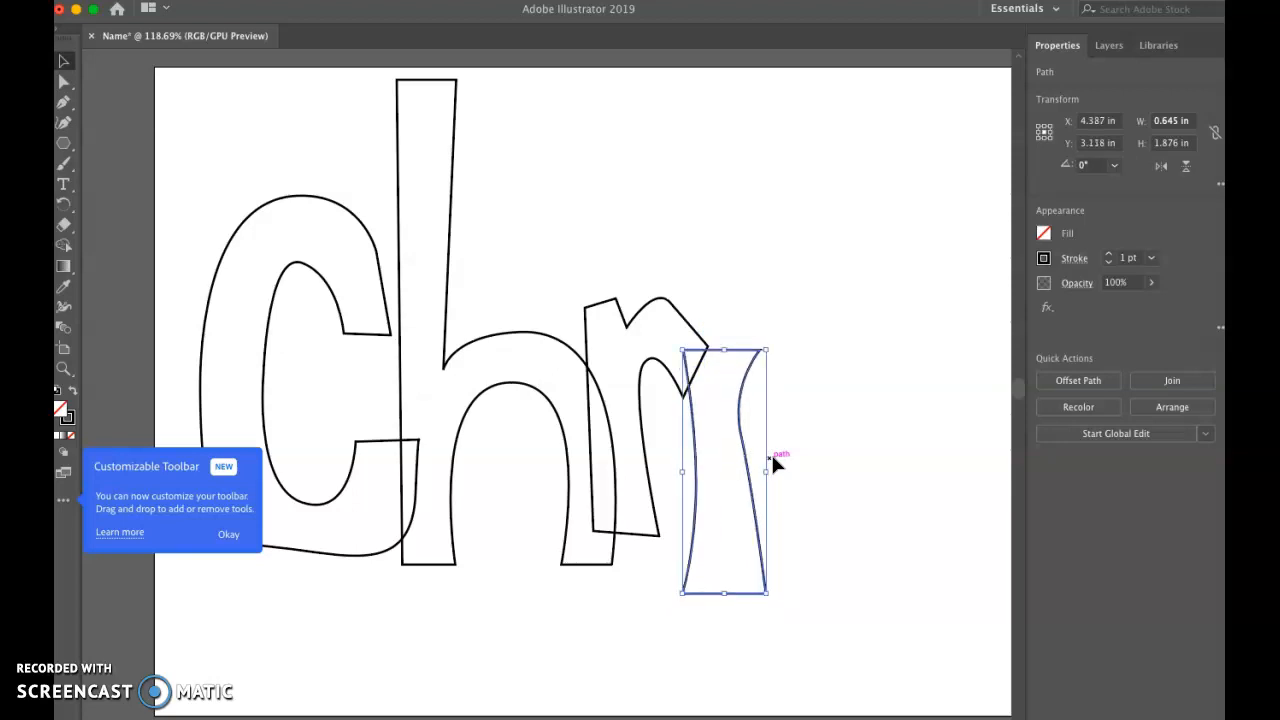
left_click(848, 457)
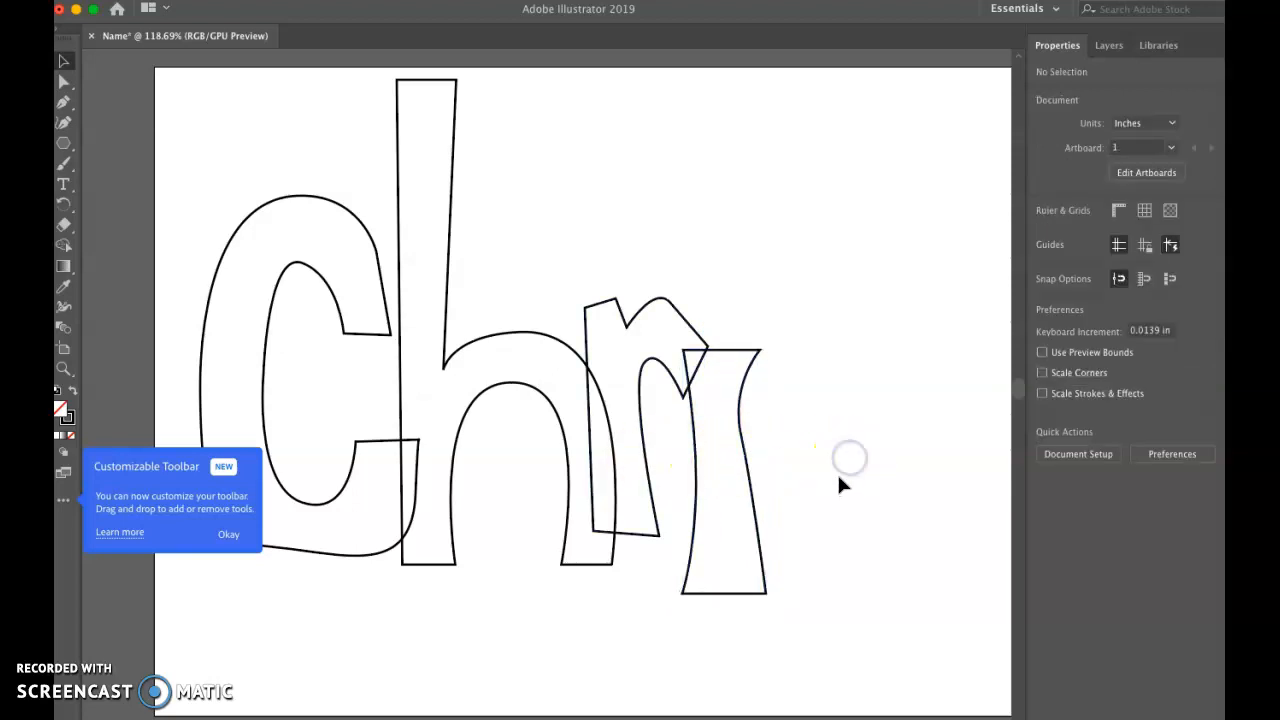
Step: Draw a closed letter s to the right of the i stem with the Pen tool, with curved bowls and straight ends, about 2.56 in high
left_click(63, 122)
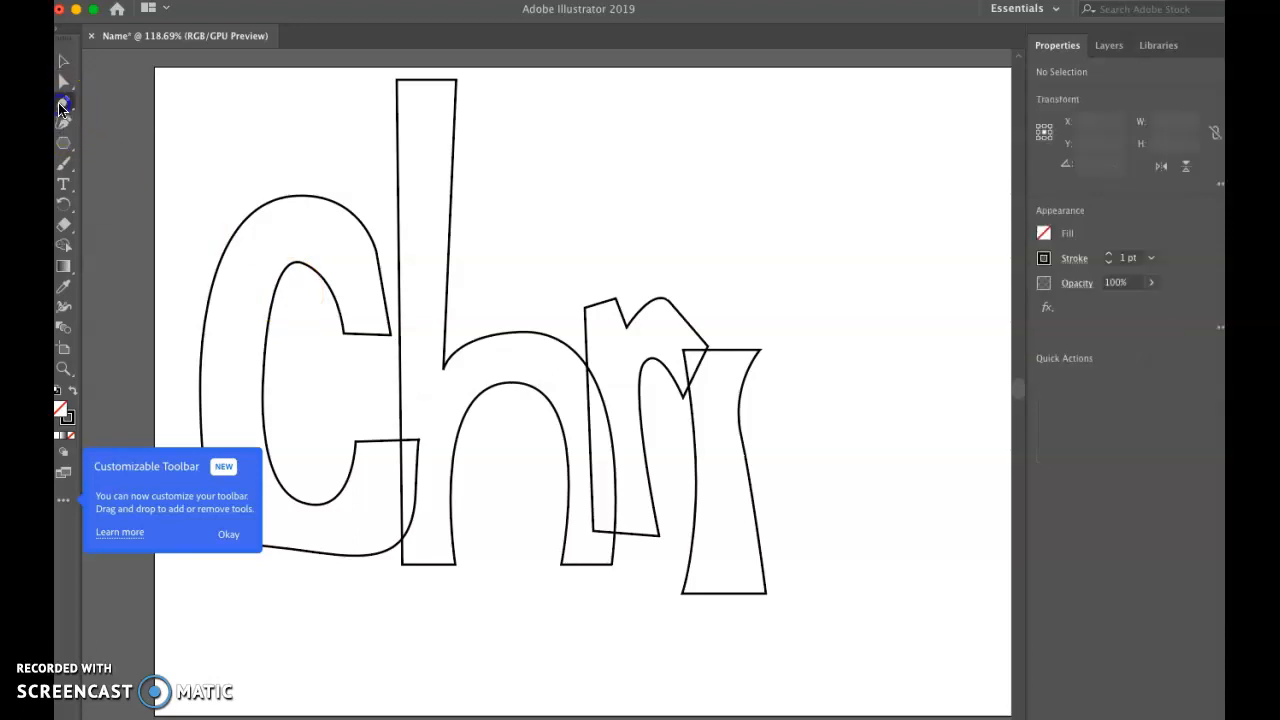
left_click(951, 338)
left_click_drag(885, 270, 816, 270)
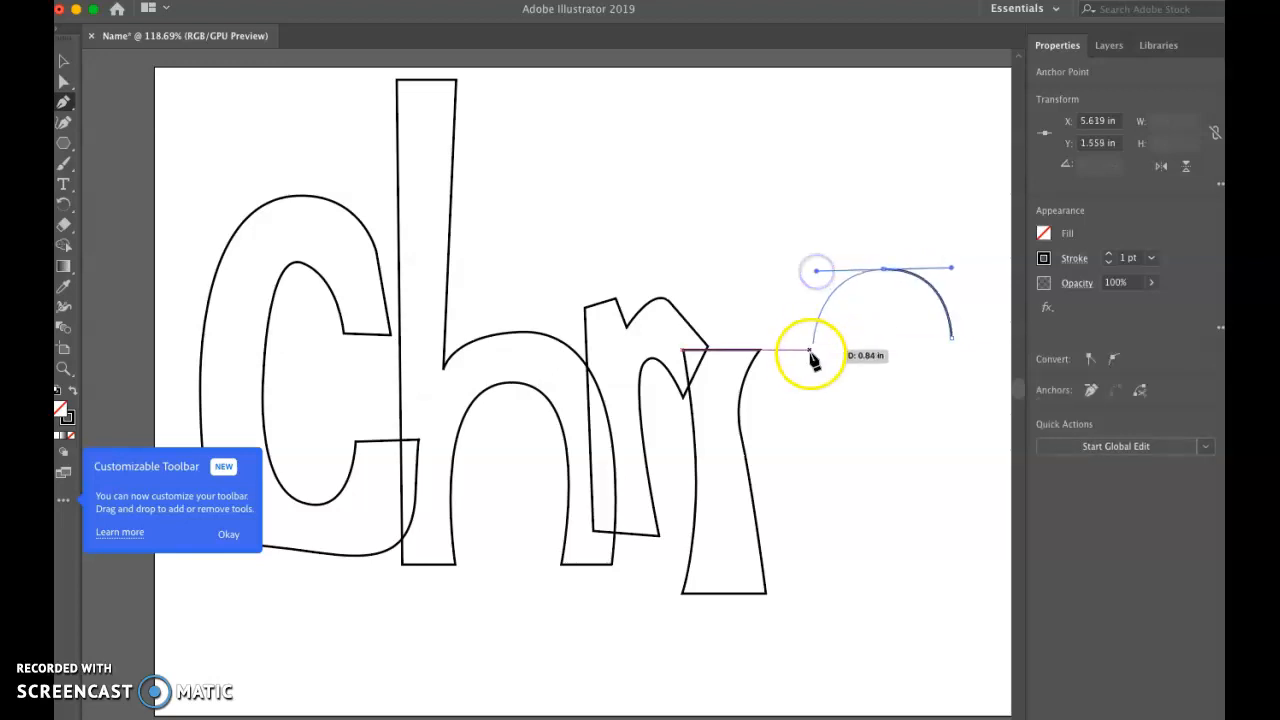
mouse_move(814, 391)
left_mouse_down()
mouse_move(833, 425)
mouse_move(880, 440)
mouse_move(803, 408)
left_mouse_up()
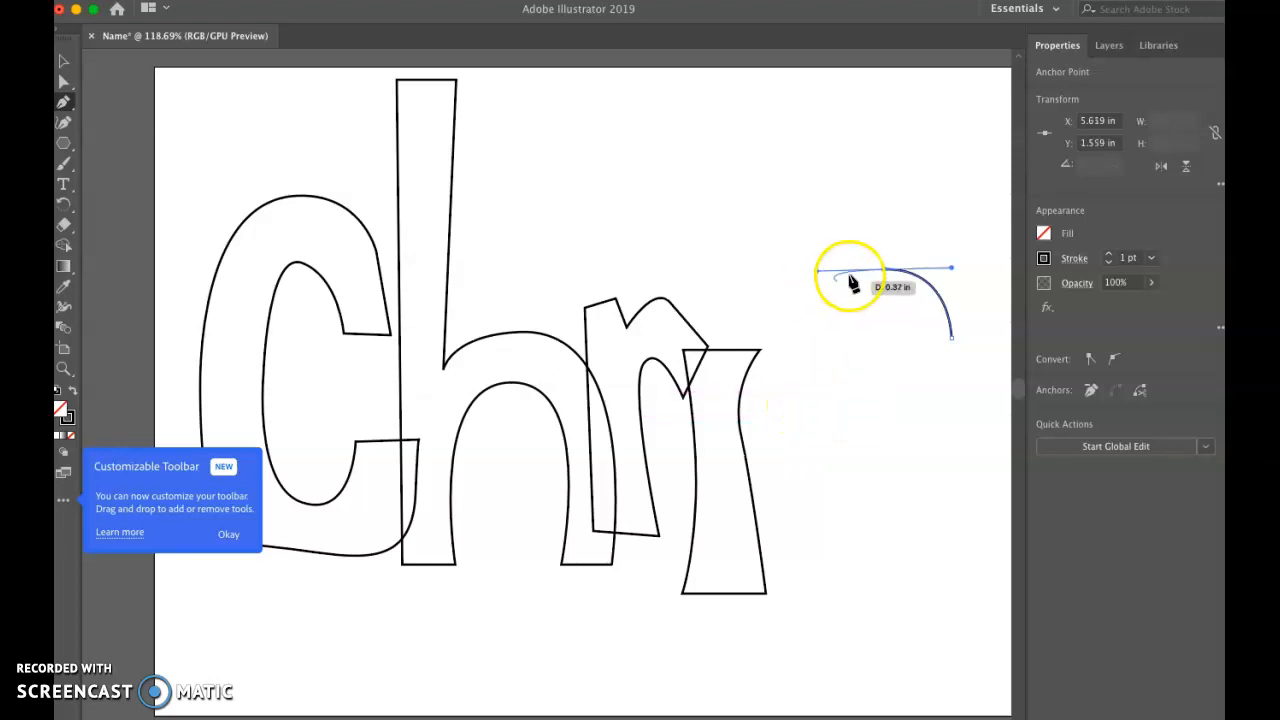
left_click(816, 402)
left_click_drag(837, 427, 910, 515)
mouse_move(910, 515)
left_mouse_down()
mouse_move(863, 571)
mouse_move(820, 563)
mouse_move(797, 516)
mouse_move(814, 560)
mouse_move(840, 566)
mouse_move(860, 550)
left_mouse_up()
left_click(834, 501)
left_click_drag(829, 493, 950, 573)
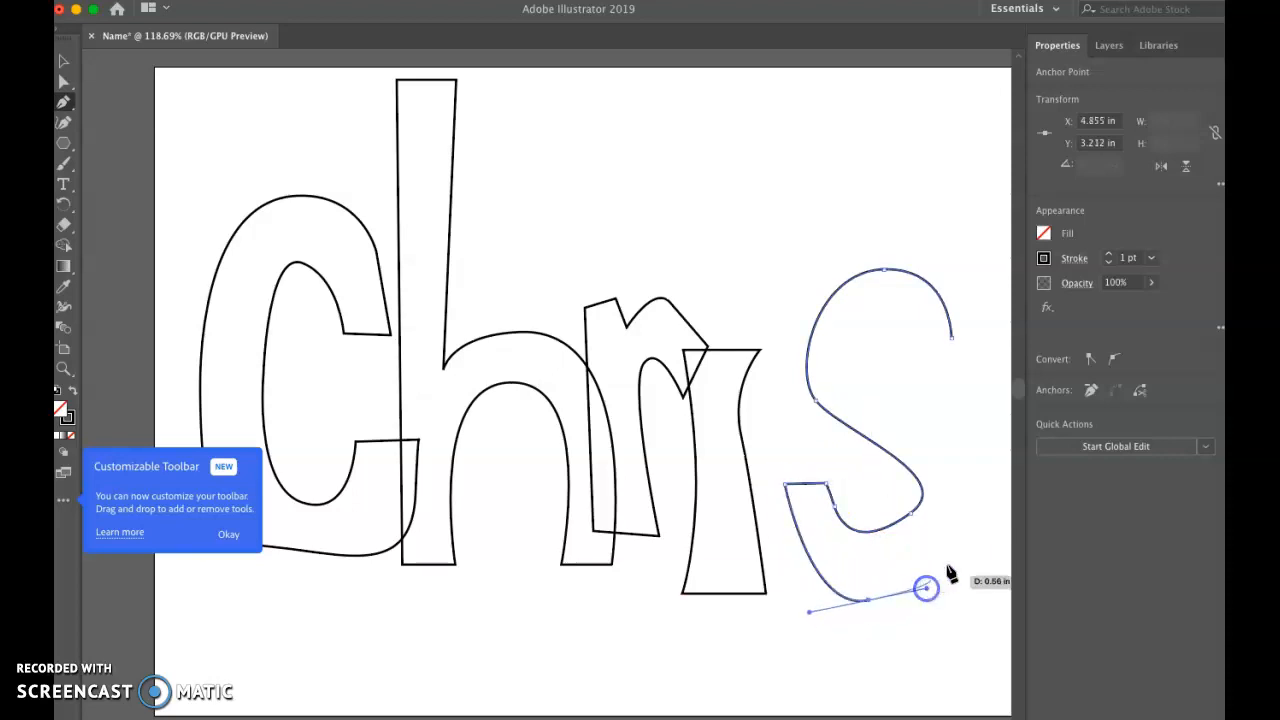
left_click_drag(968, 472, 855, 395)
left_click_drag(847, 350, 847, 349)
left_click_drag(879, 302, 918, 352)
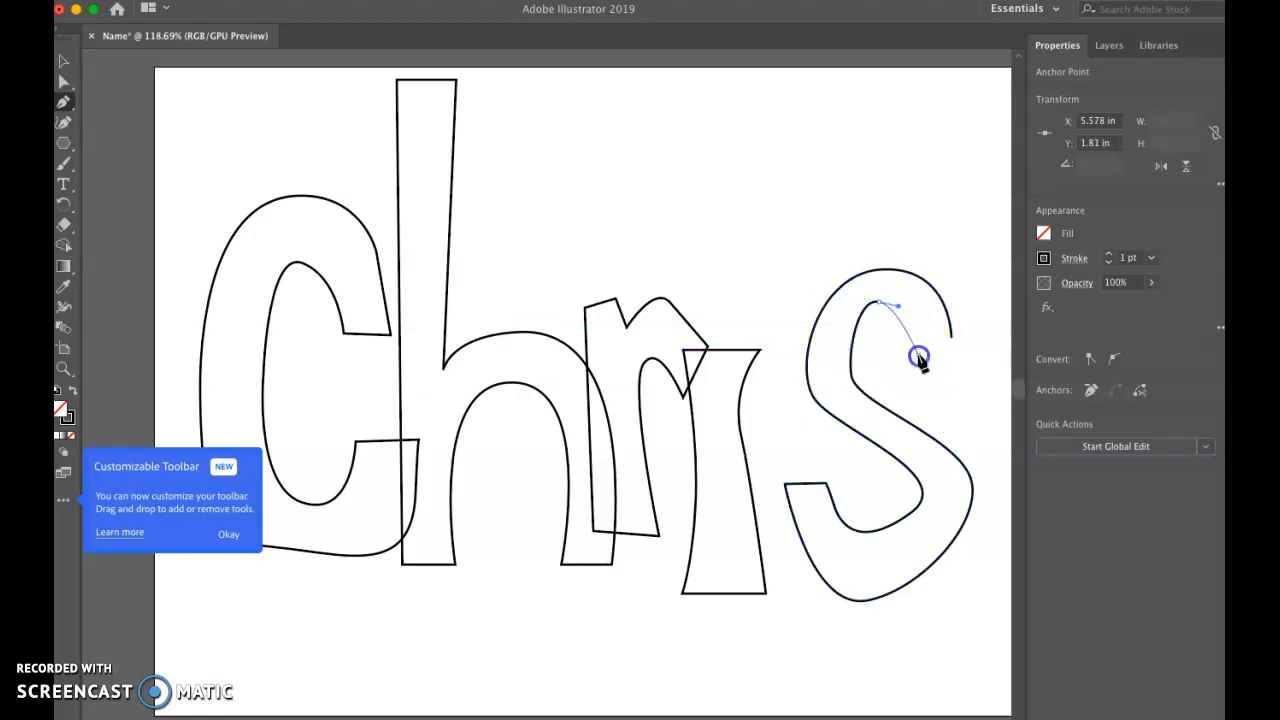
left_click(951, 341)
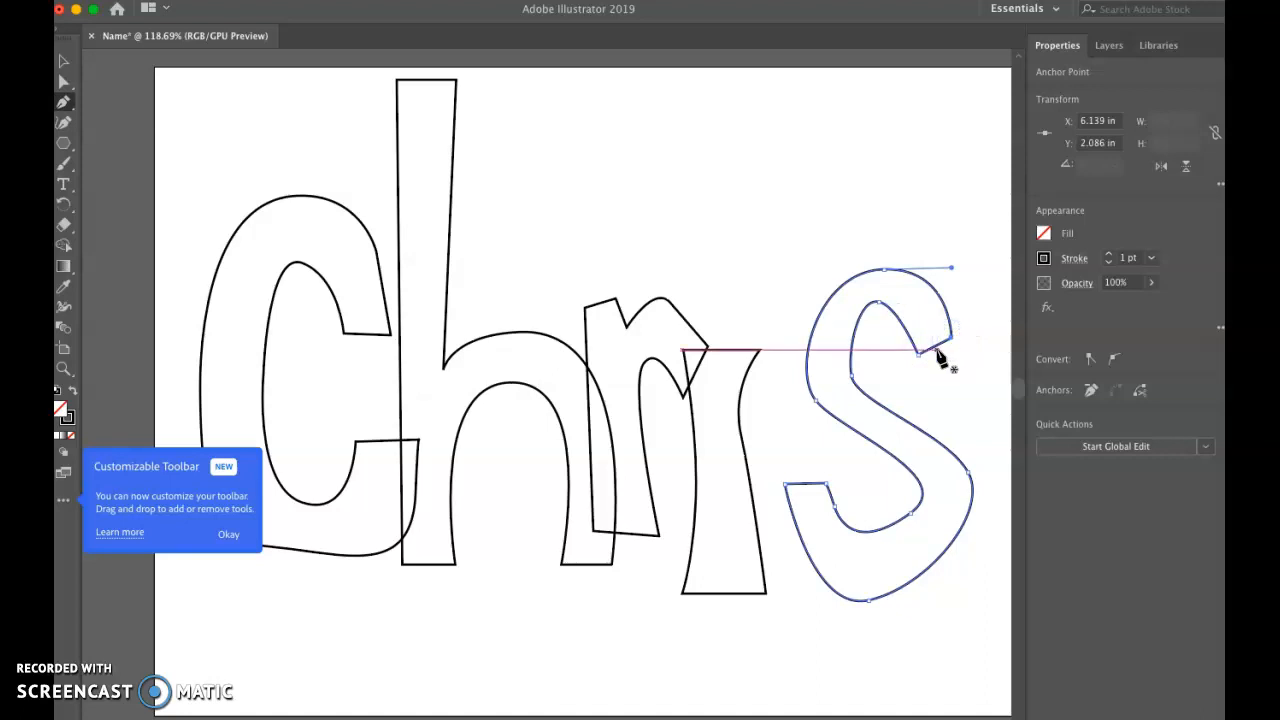
Step: Move the s's lower-left corner anchor left over the i stem to about X 4.53 in, and lengthen the bottom curve's left handle to match
left_click(63, 84)
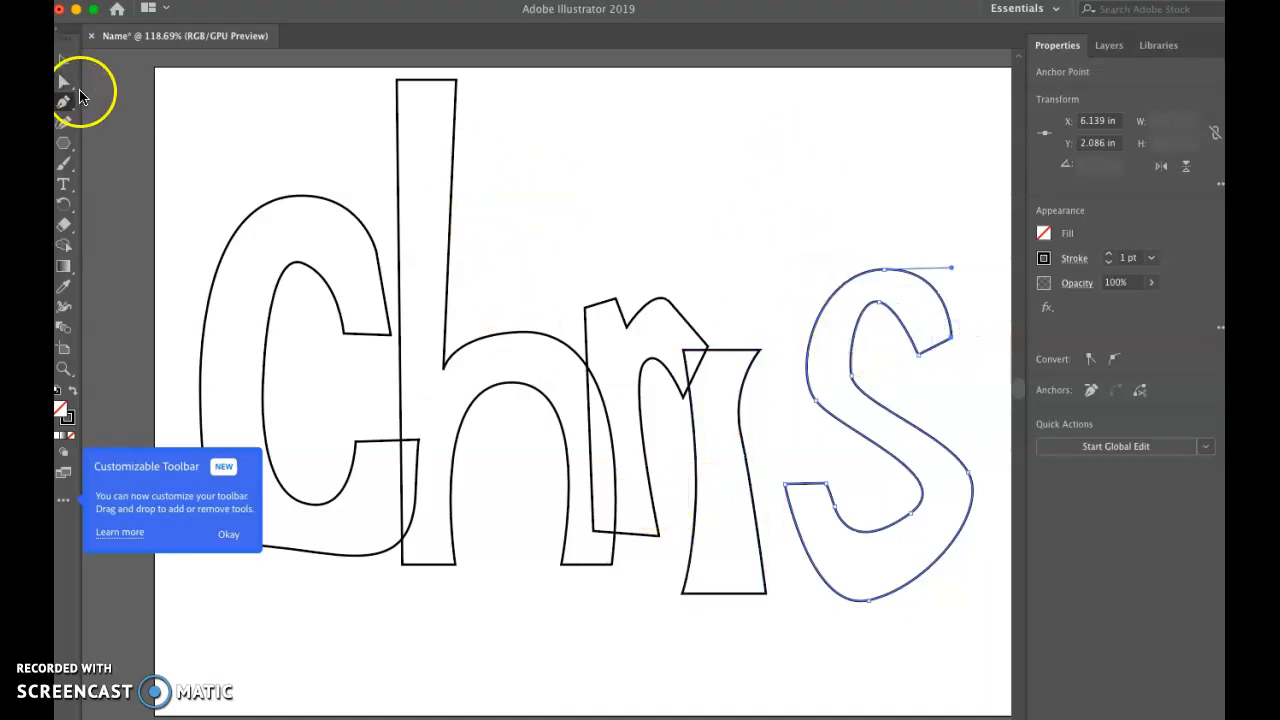
left_click(786, 487)
left_click_drag(786, 487, 743, 491)
left_click(811, 611)
left_click_drag(809, 610, 743, 619)
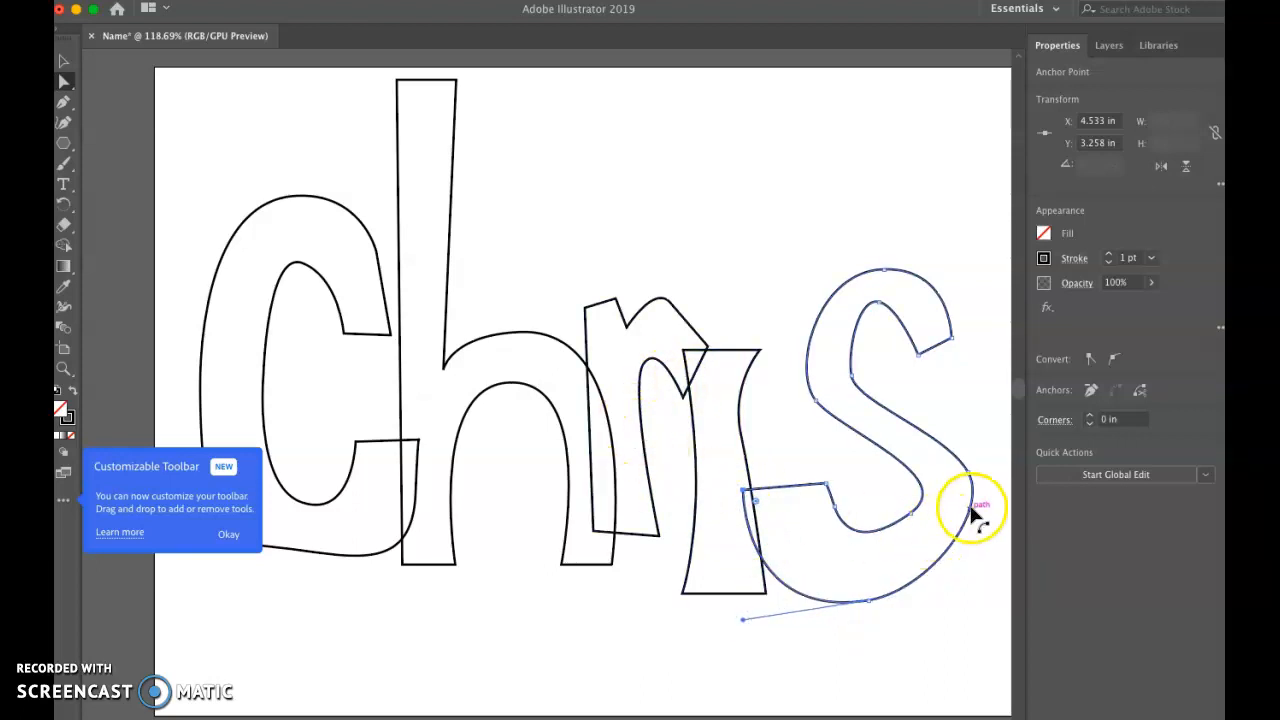
left_click(914, 516)
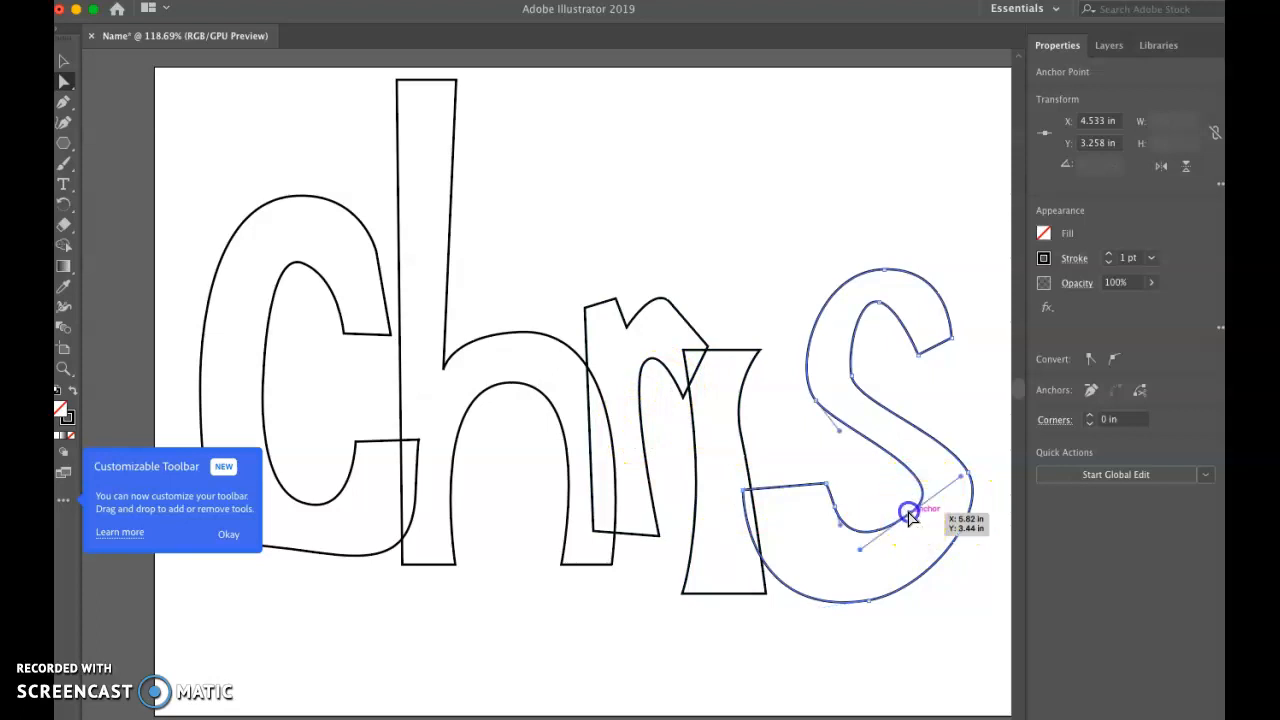
left_click(73, 112)
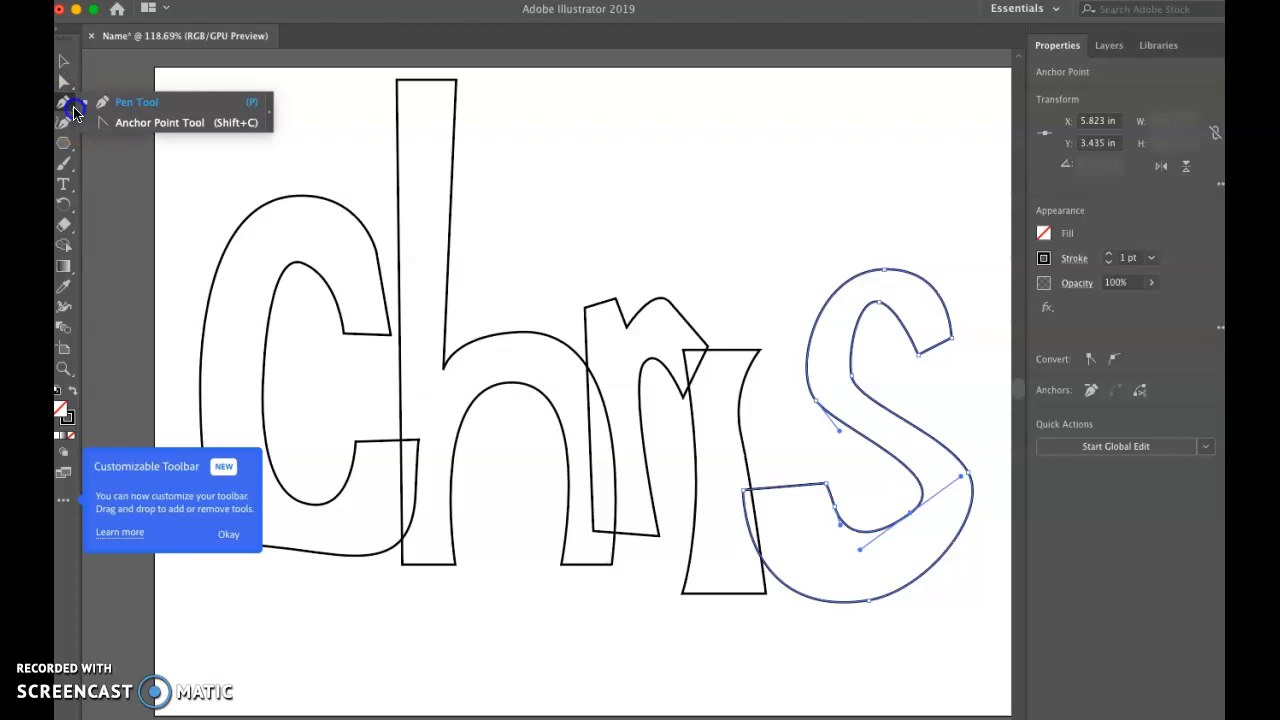
left_click(68, 133)
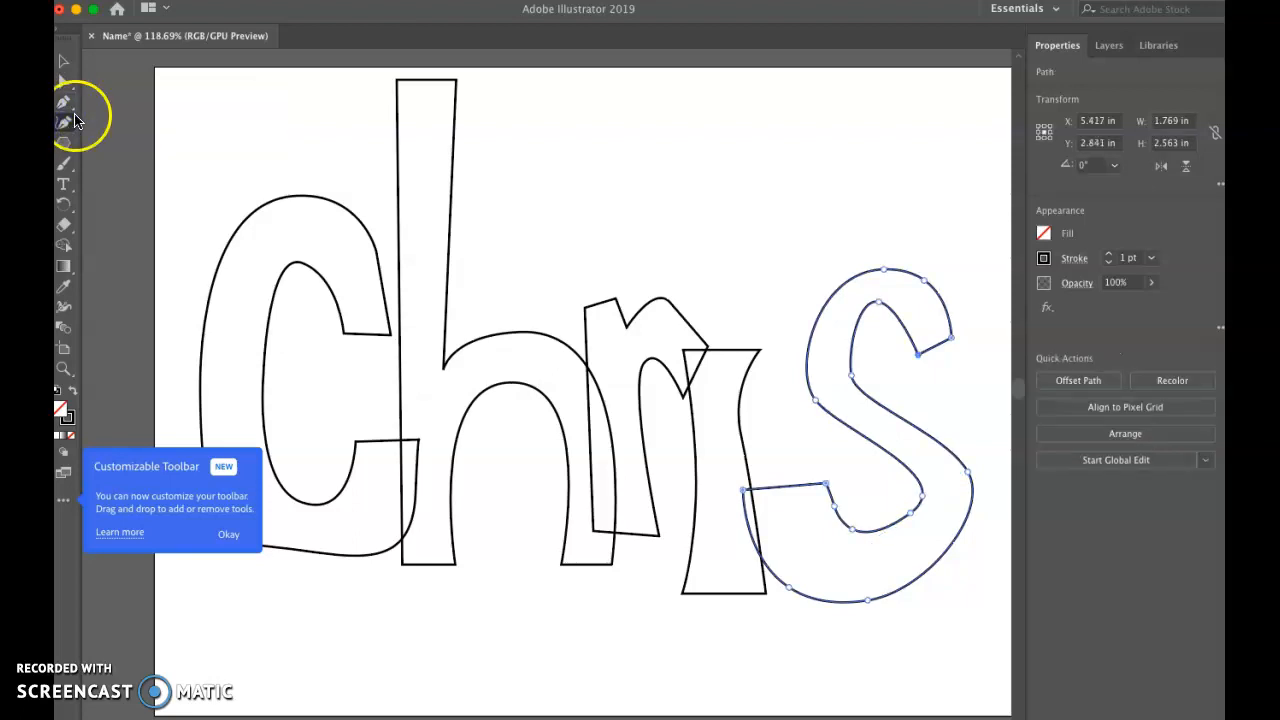
left_click(74, 115)
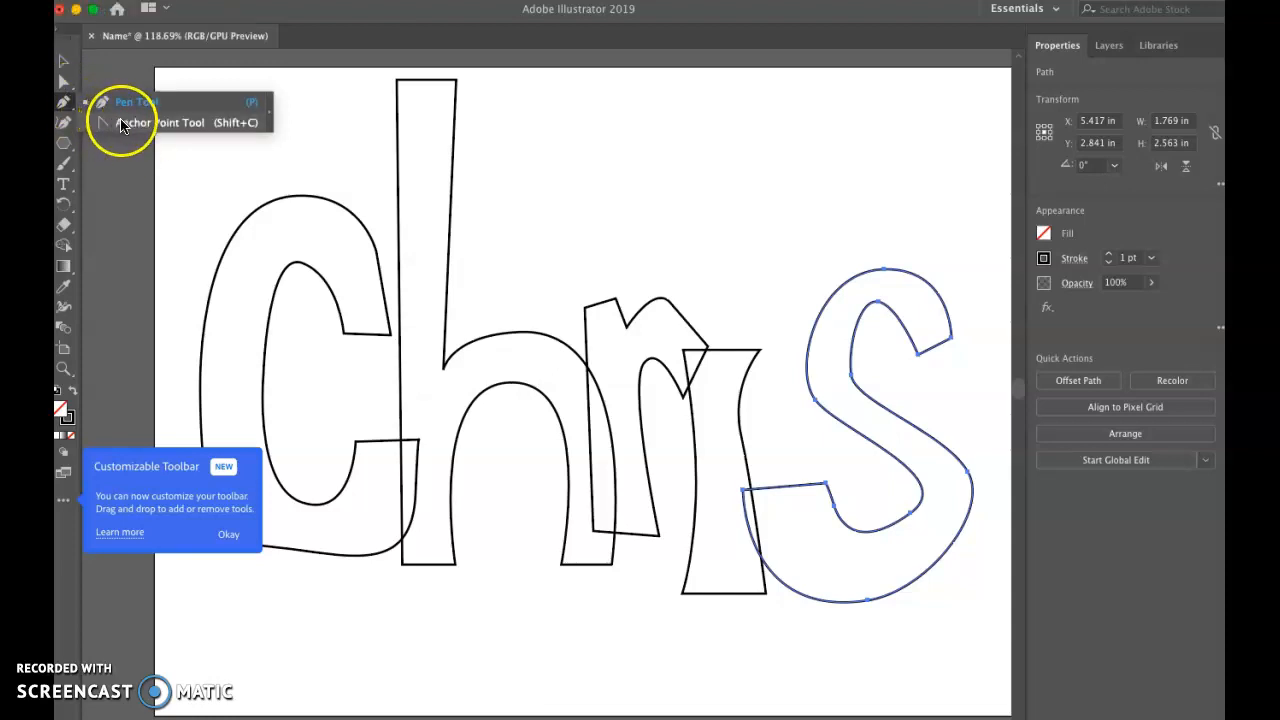
left_click(122, 125)
left_click(63, 84)
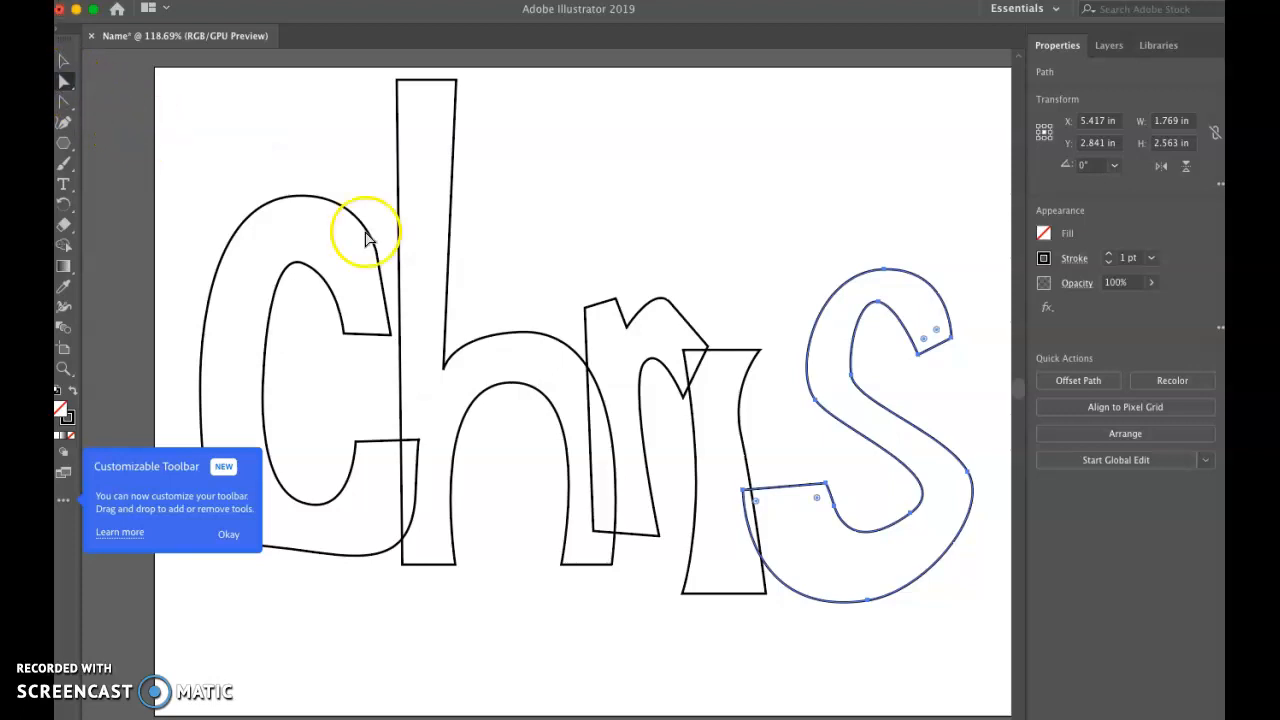
Step: Move the s's lower inner curve anchors and end corner left, placing the anchor below the corner at about X 5.04 in, Y 3.41 in
left_click(910, 513)
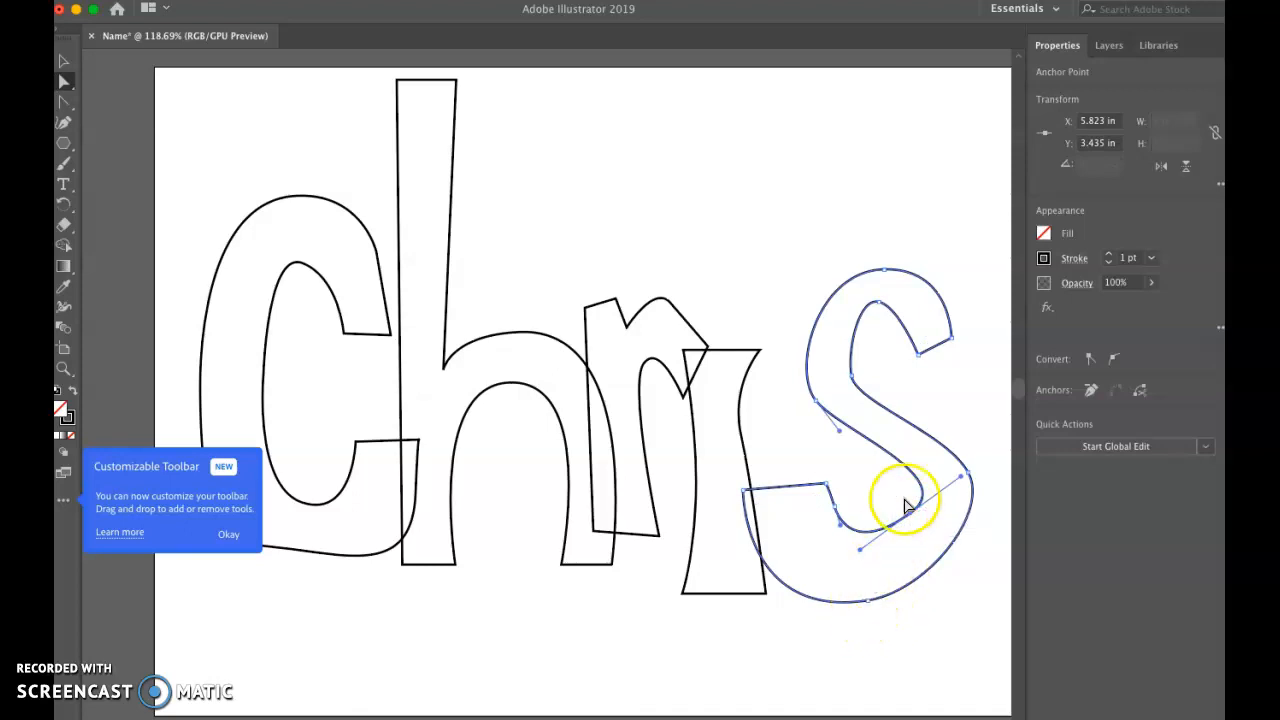
left_click_drag(910, 517, 881, 535)
mouse_move(831, 573)
left_mouse_down()
mouse_move(846, 566)
mouse_move(837, 549)
left_mouse_up()
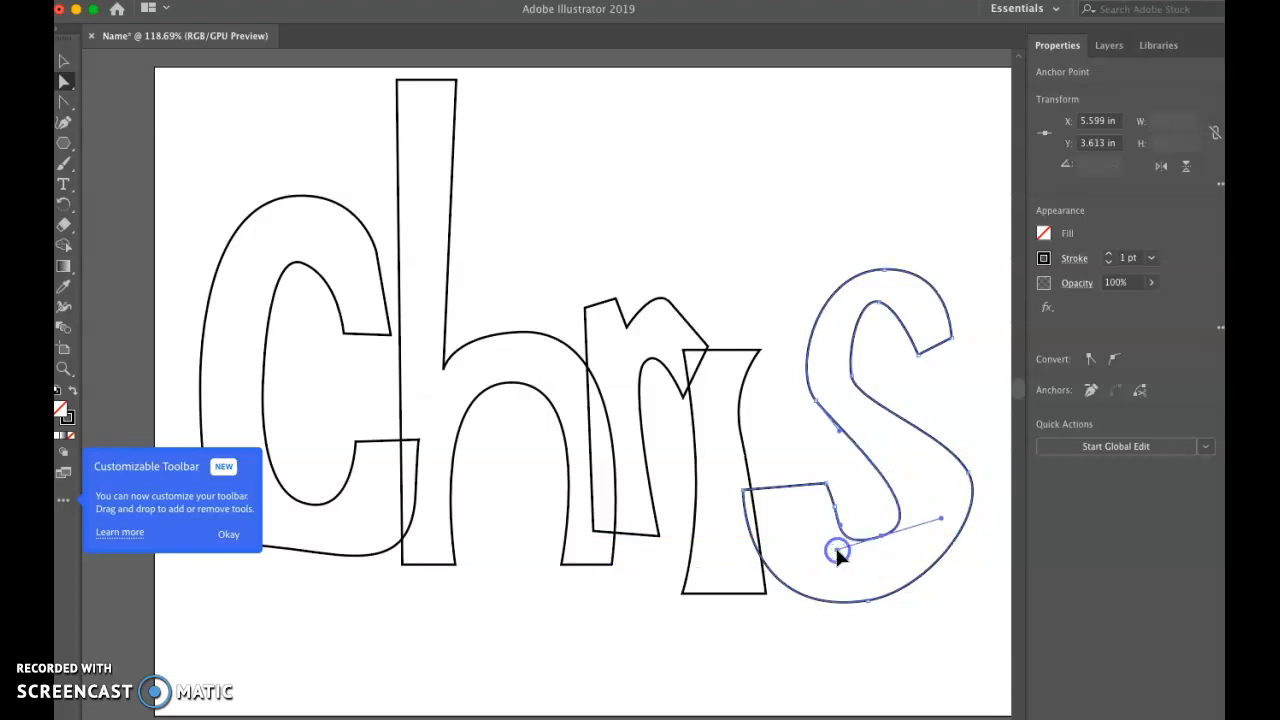
left_click_drag(827, 486, 834, 551)
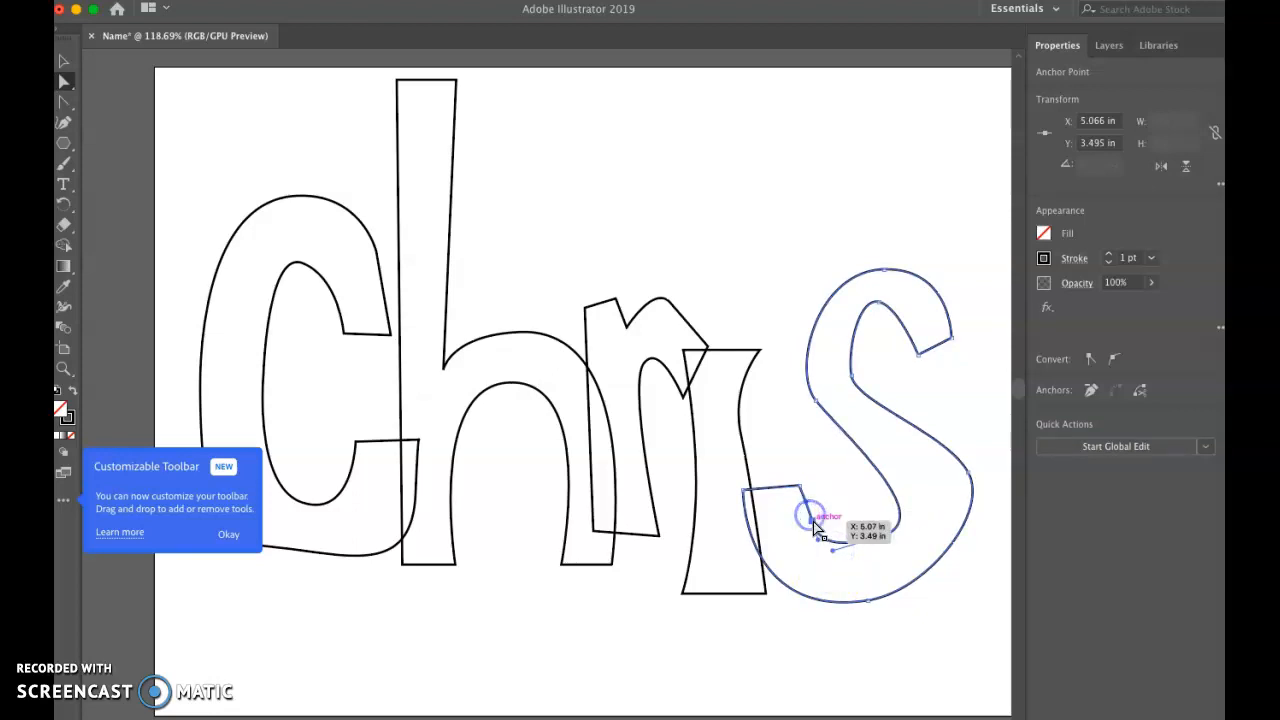
key("Delete")
mouse_move(815, 524)
left_mouse_down()
mouse_move(892, 528)
mouse_move(820, 523)
mouse_move(849, 534)
mouse_move(831, 551)
mouse_move(823, 534)
mouse_move(886, 546)
mouse_move(836, 548)
mouse_move(808, 511)
left_mouse_up()
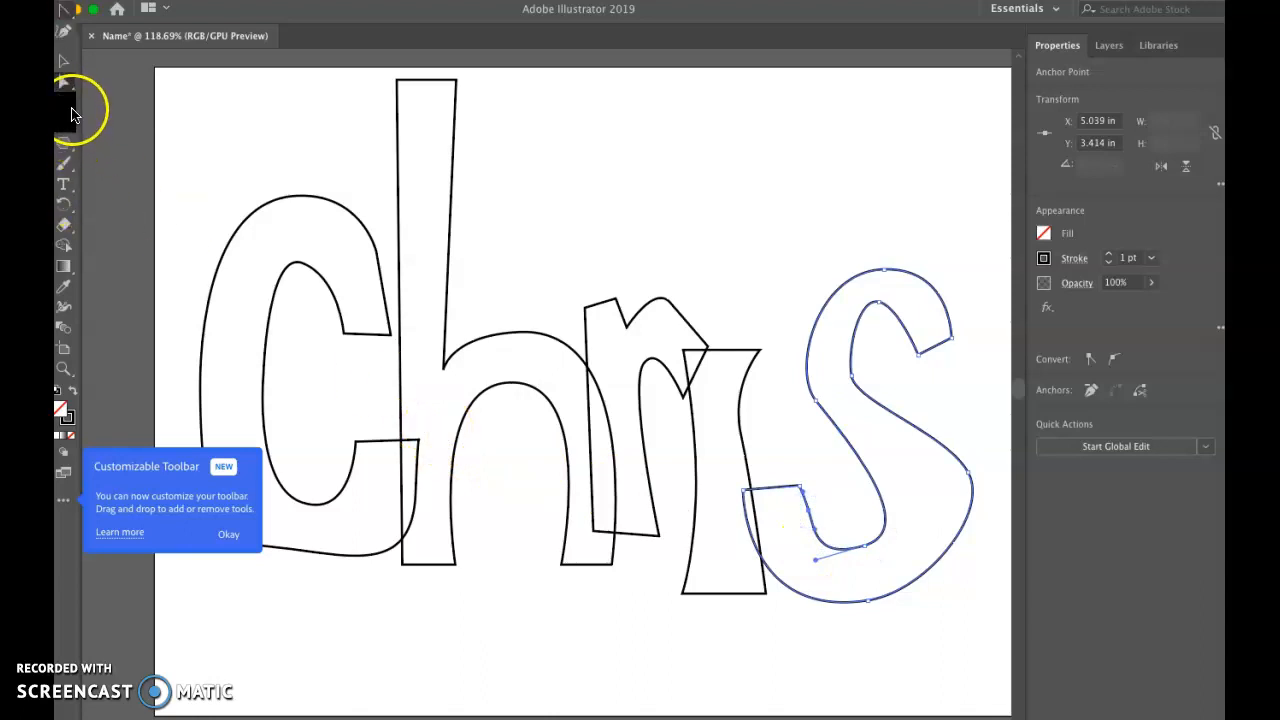
Step: Delete the anchor below the s's lower inner end corner and close the gap with a curved segment using the Curvature tool
left_click(75, 112)
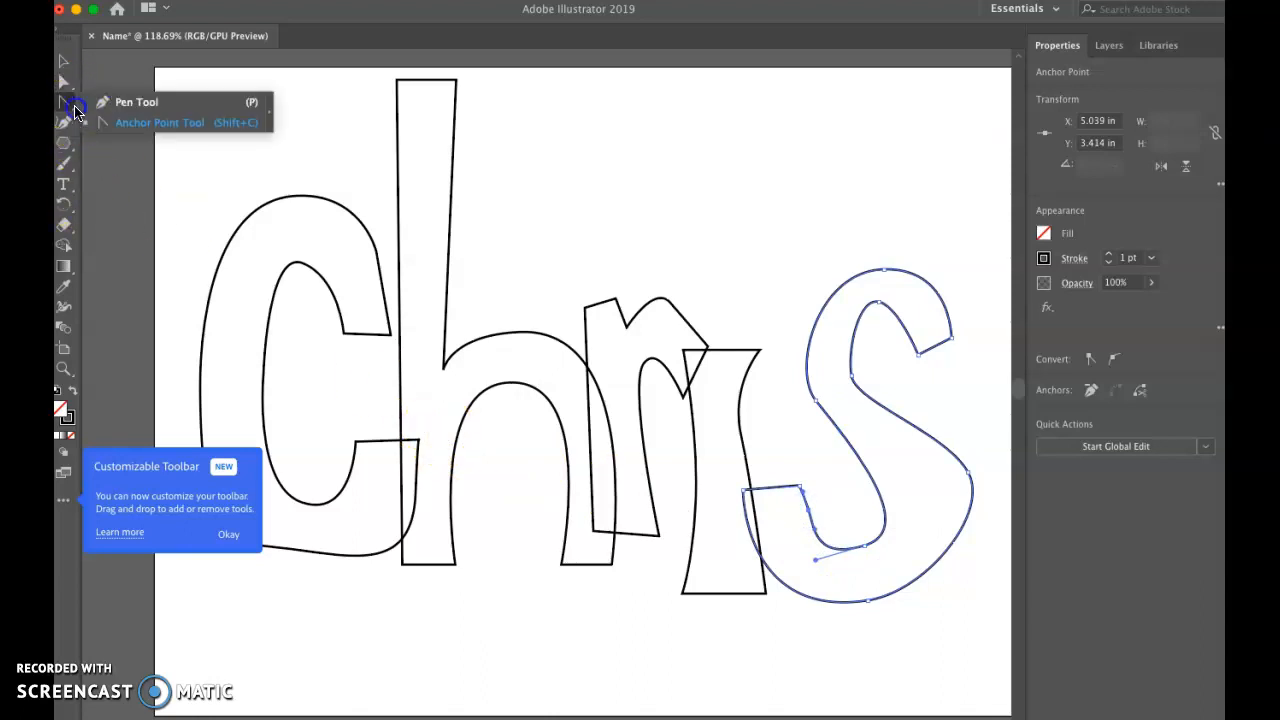
left_click(124, 122)
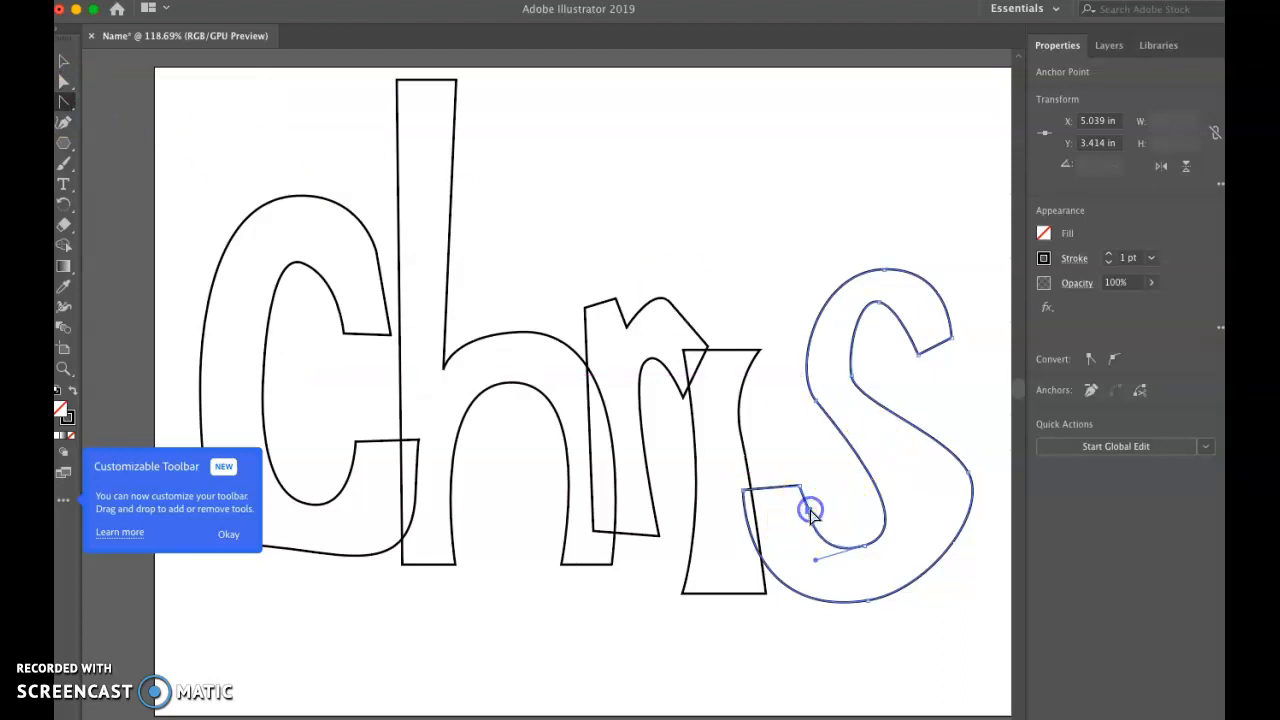
key("Delete")
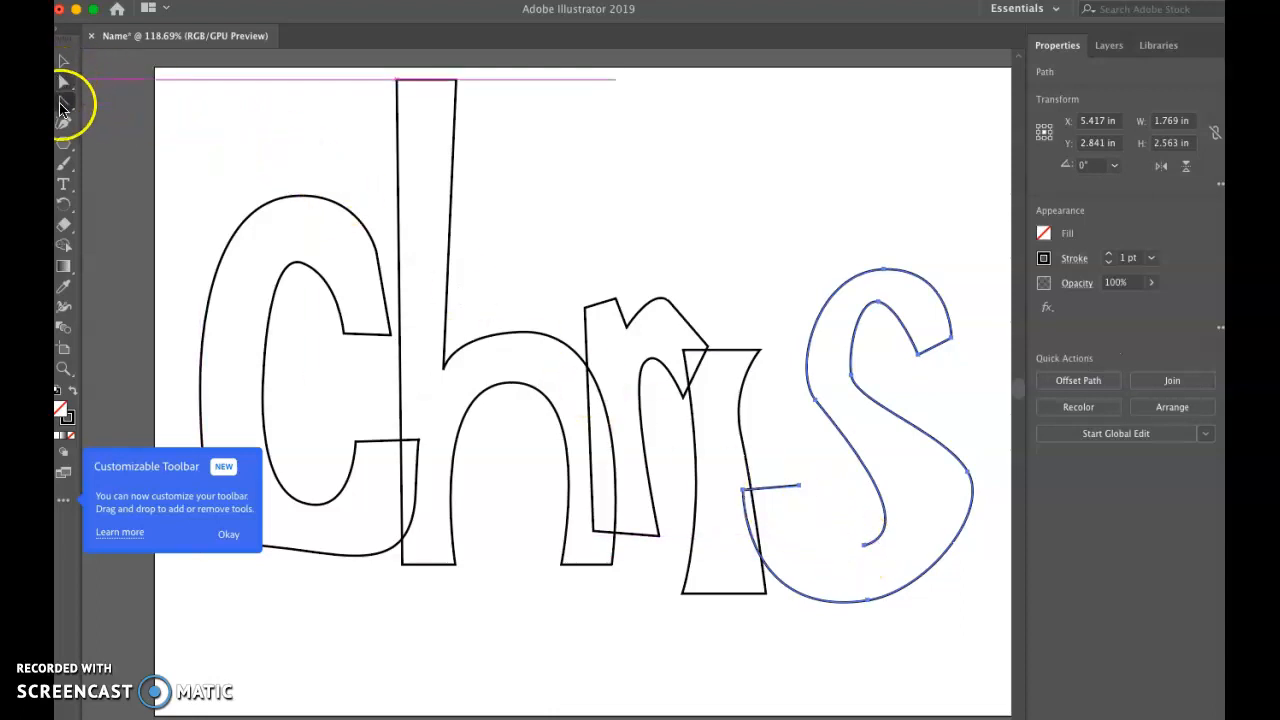
left_click(63, 123)
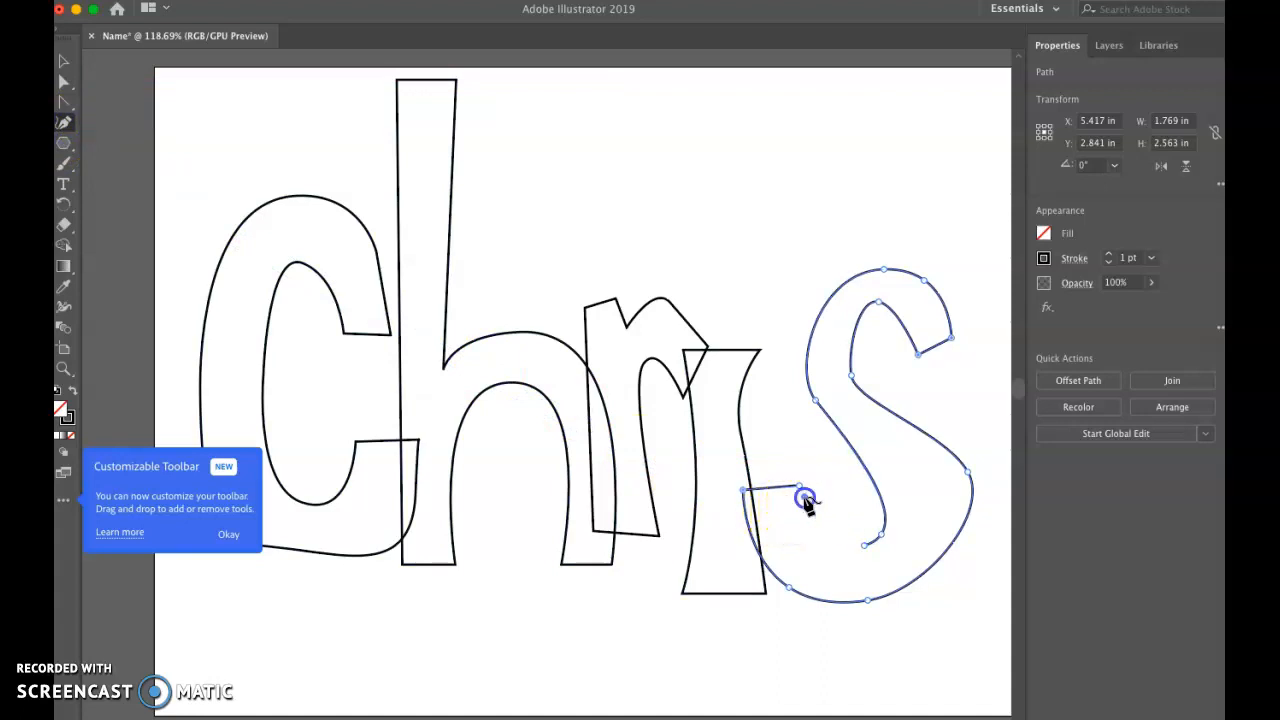
left_click(800, 490)
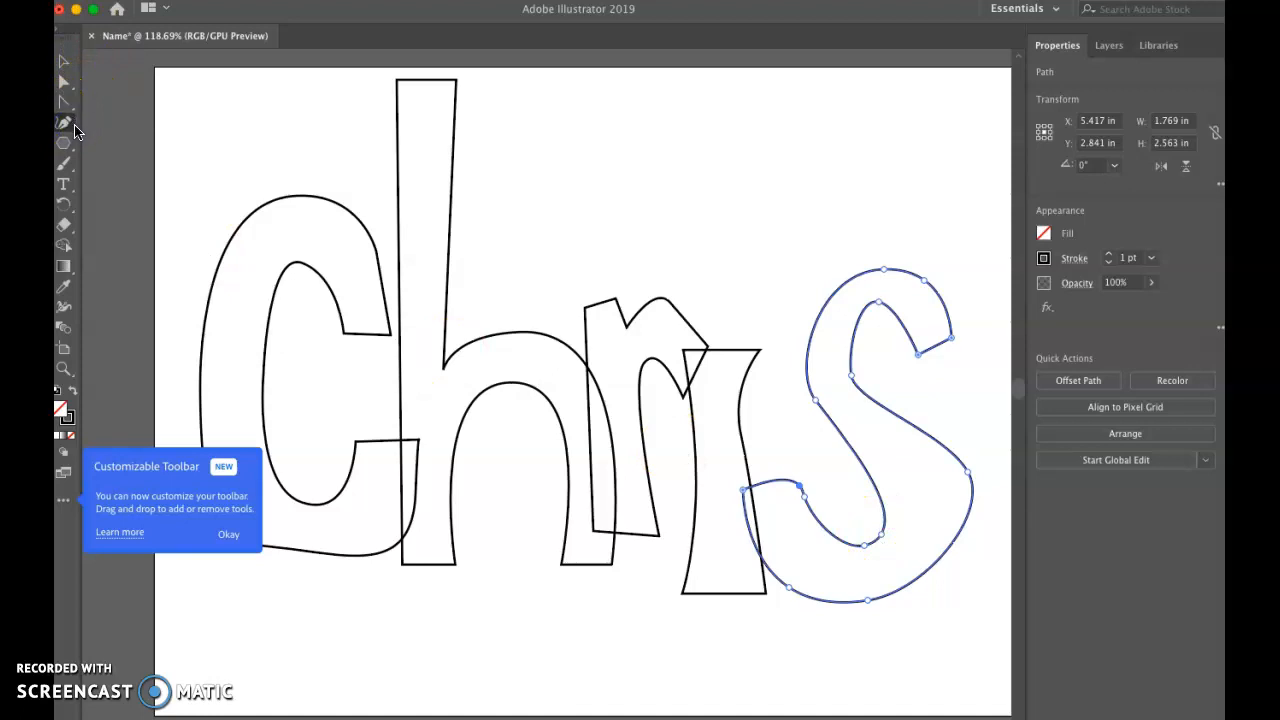
left_click_drag(75, 117, 92, 121)
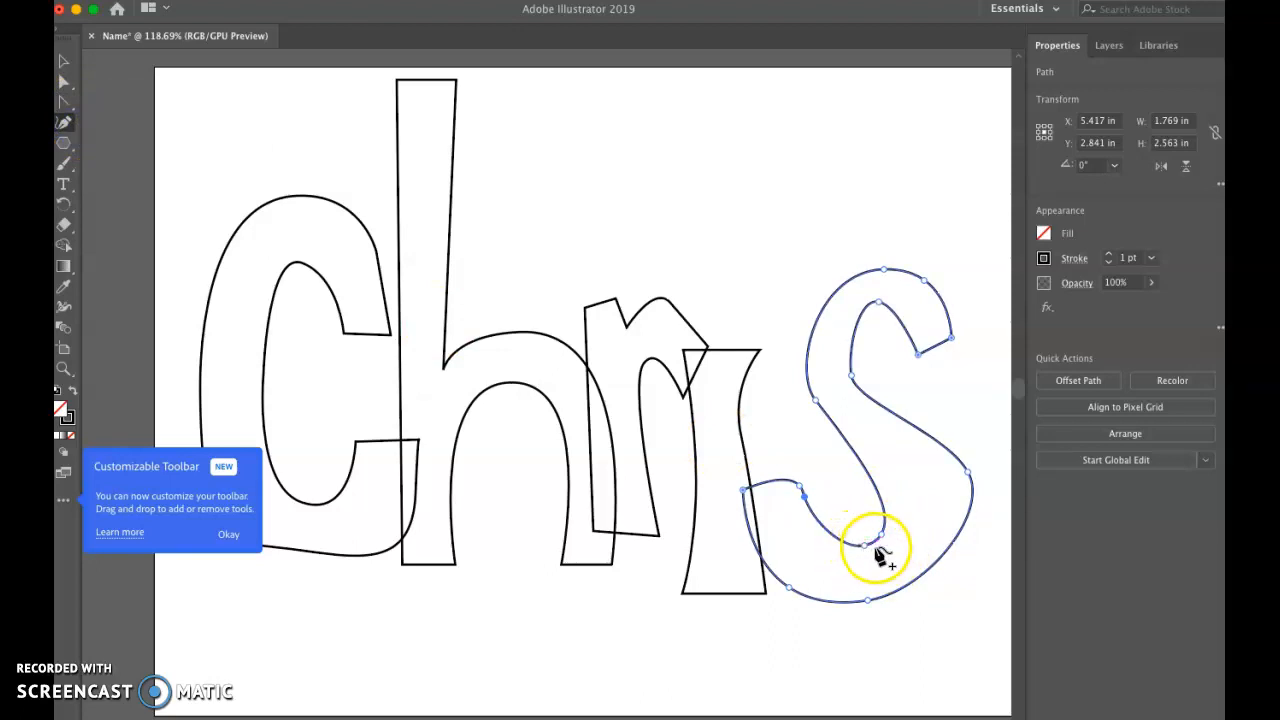
key("super")
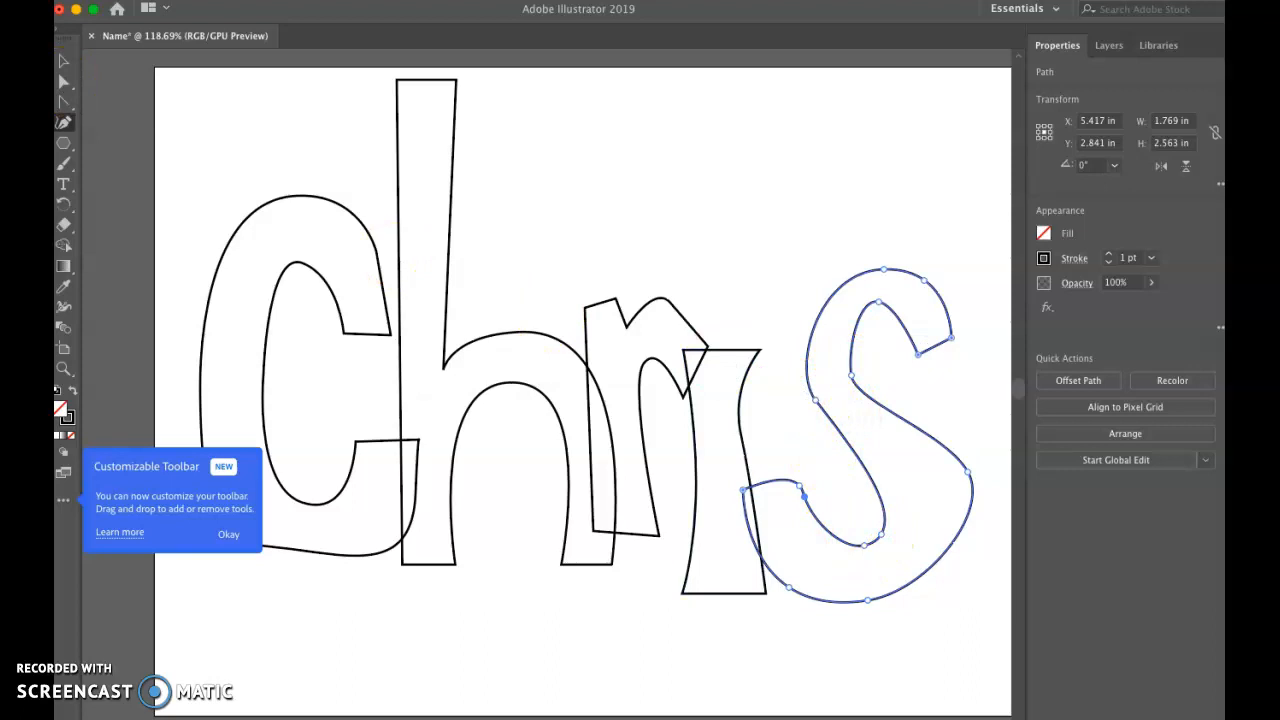
Step: Move the whole s left over the i stem to about X 5.27 in, Y 2.89 in, and deselect it
left_click(58, 88)
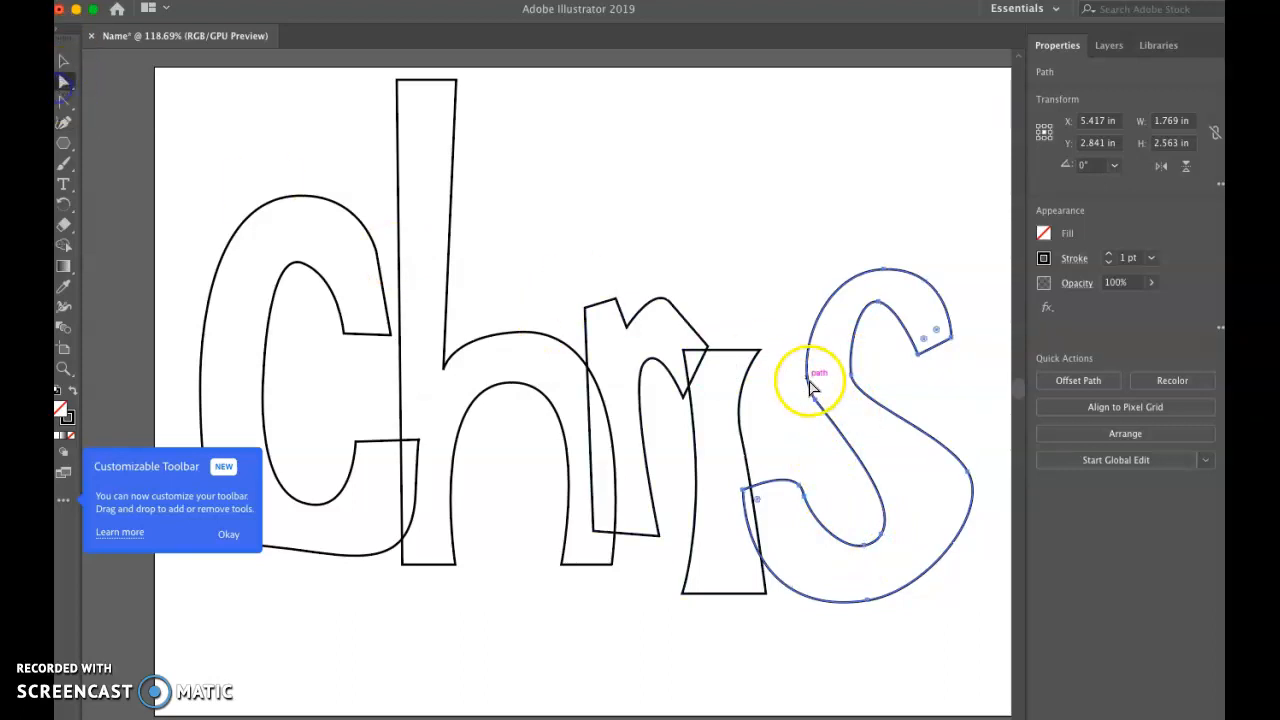
left_click_drag(816, 398, 797, 404)
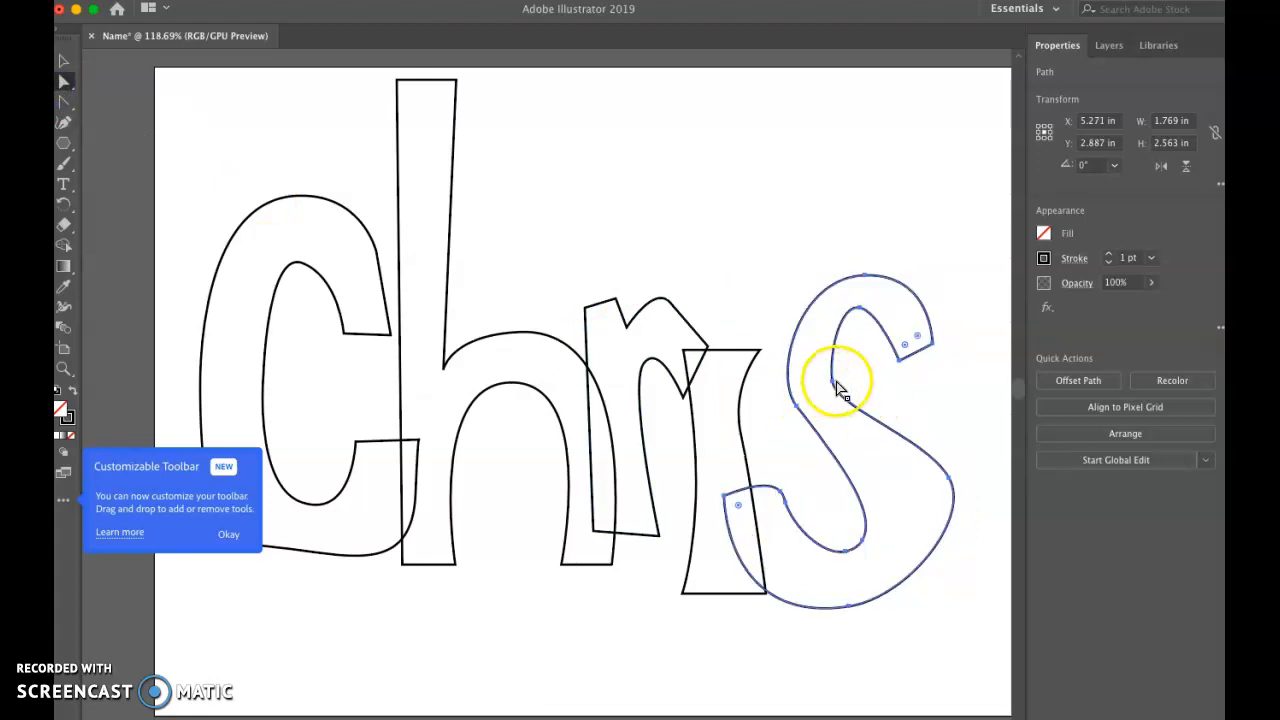
left_click(920, 402)
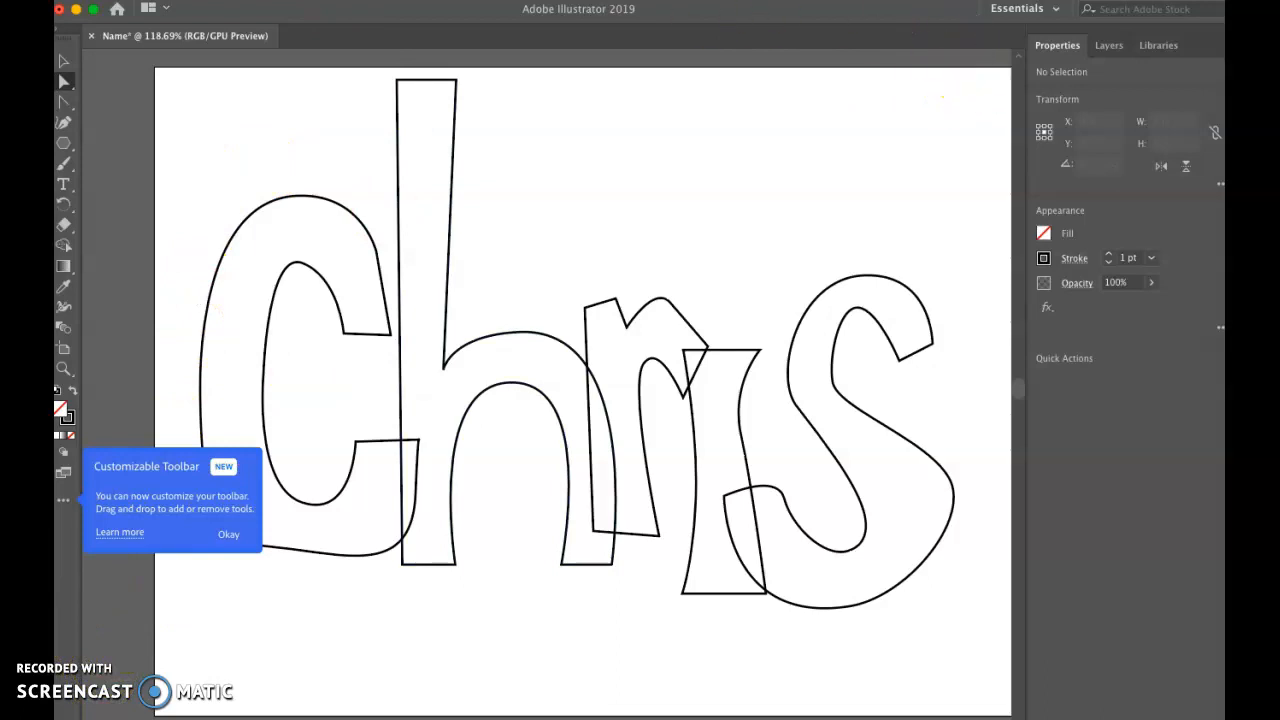
Step: Show the Pathfinder panel and place it beside the s, clear of most of the lettering
left_click(496, 1)
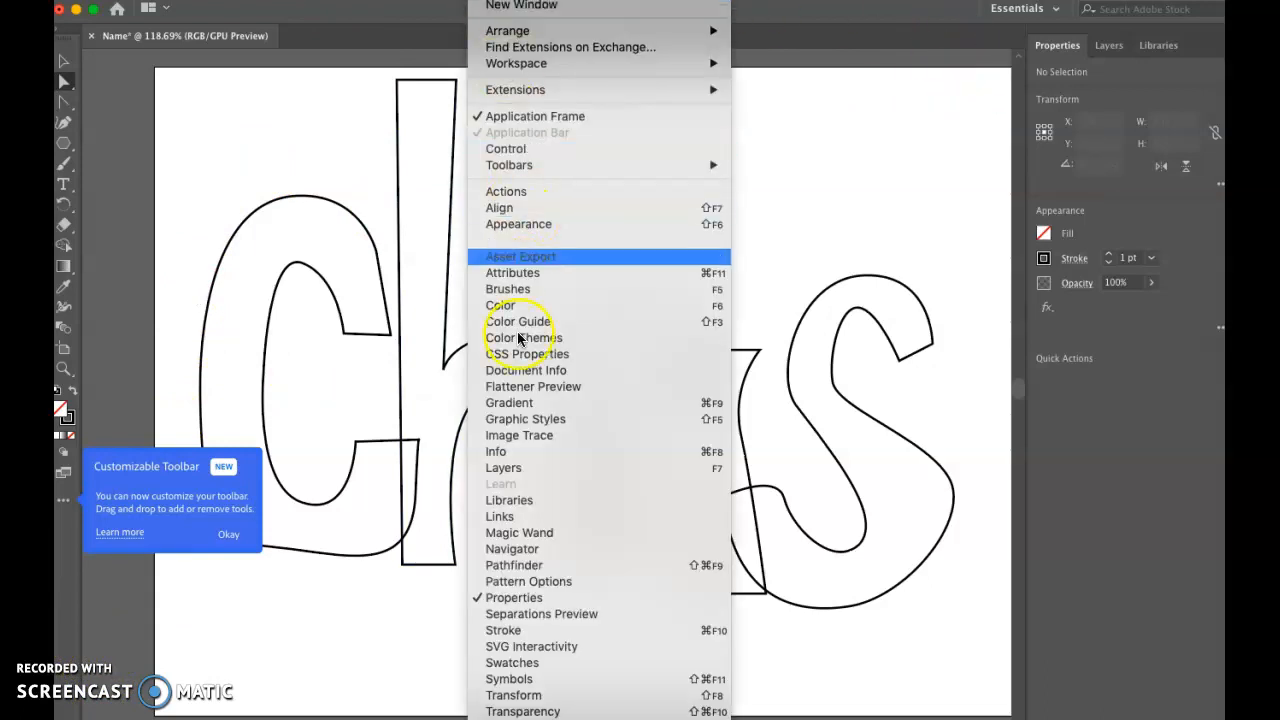
left_click(515, 566)
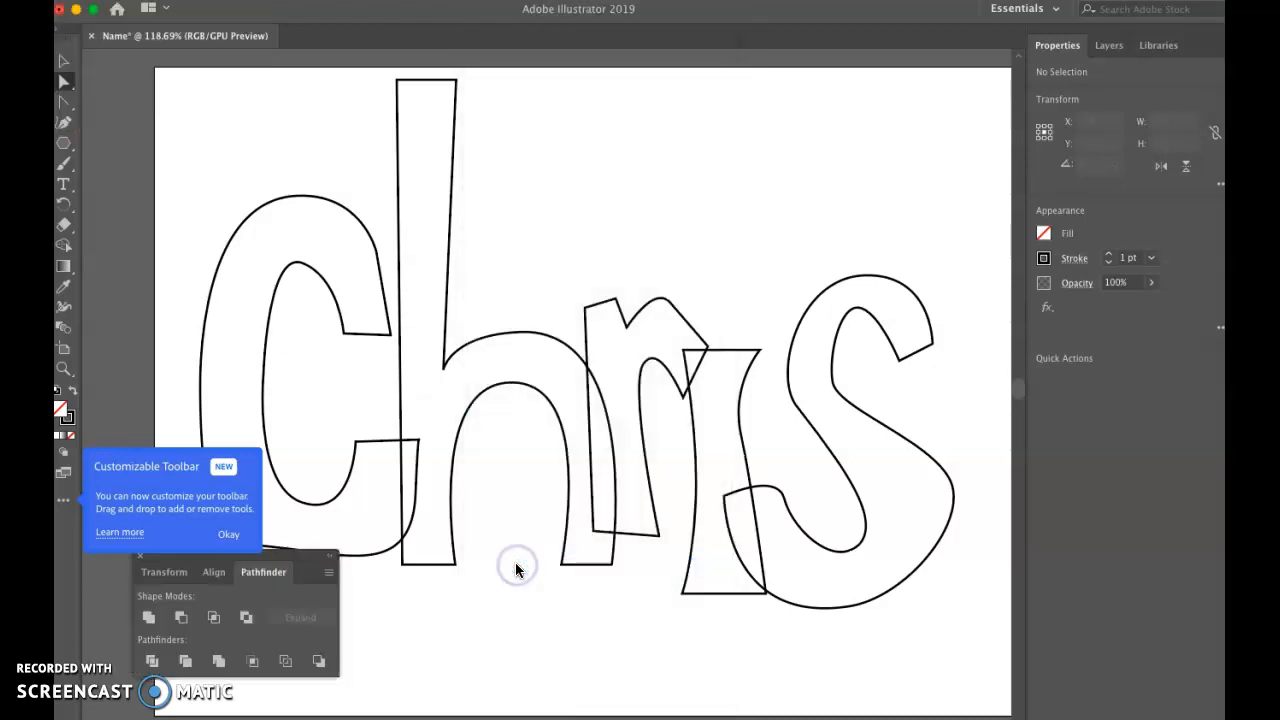
left_click_drag(283, 557, 730, 560)
left_click_drag(990, 566, 1123, 404)
Step: Look through the Pathfinder's Unite, Minus Front, Intersect and Exclude shape modes
left_click(985, 459)
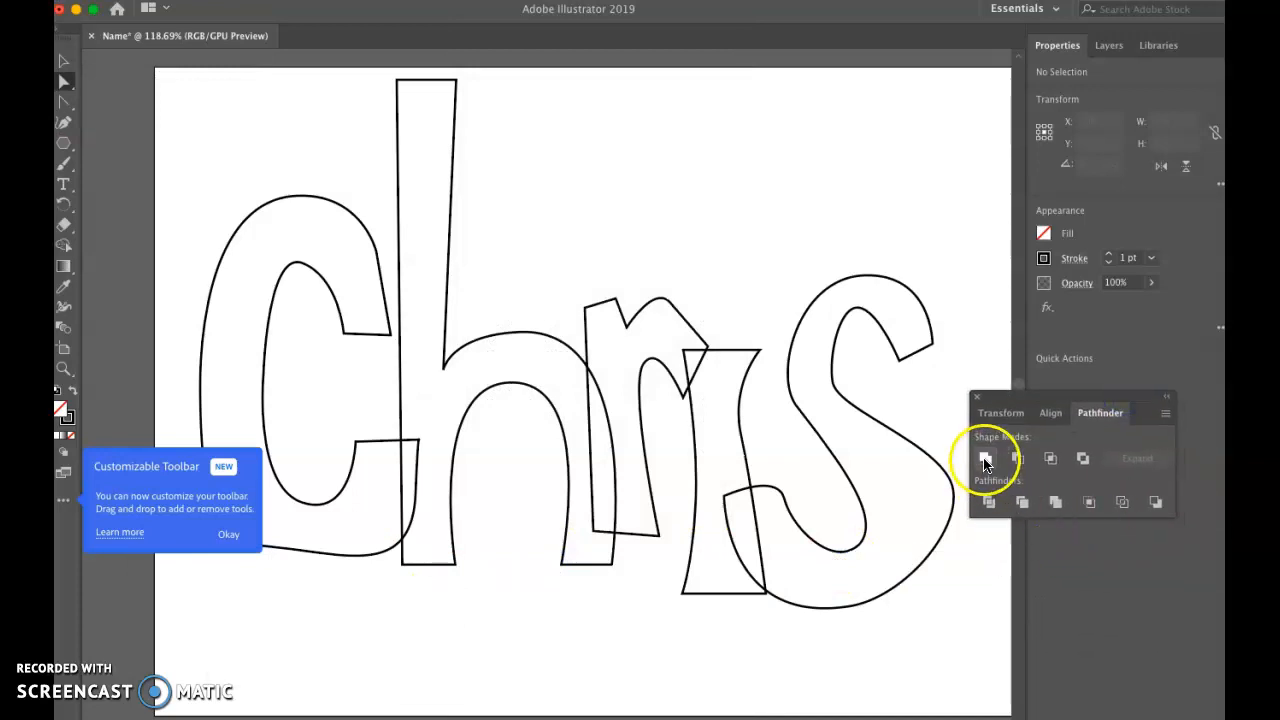
left_click(865, 437)
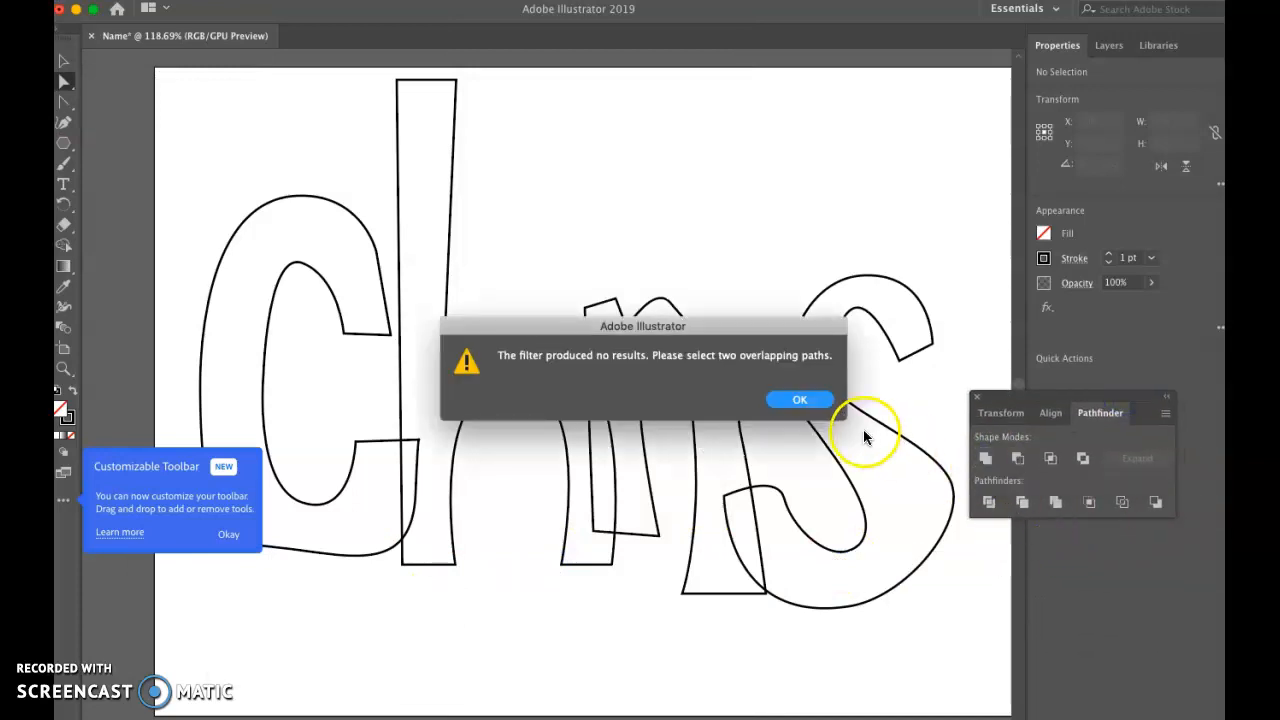
left_click(792, 399)
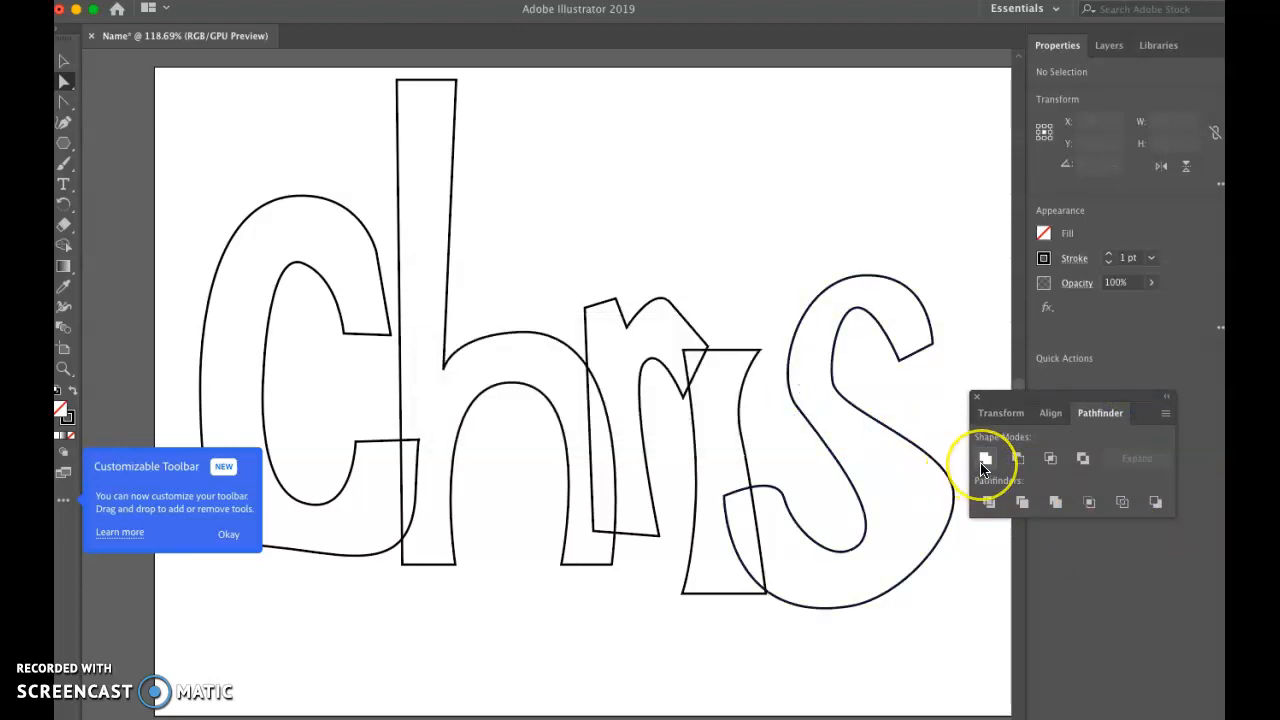
left_click(1021, 467)
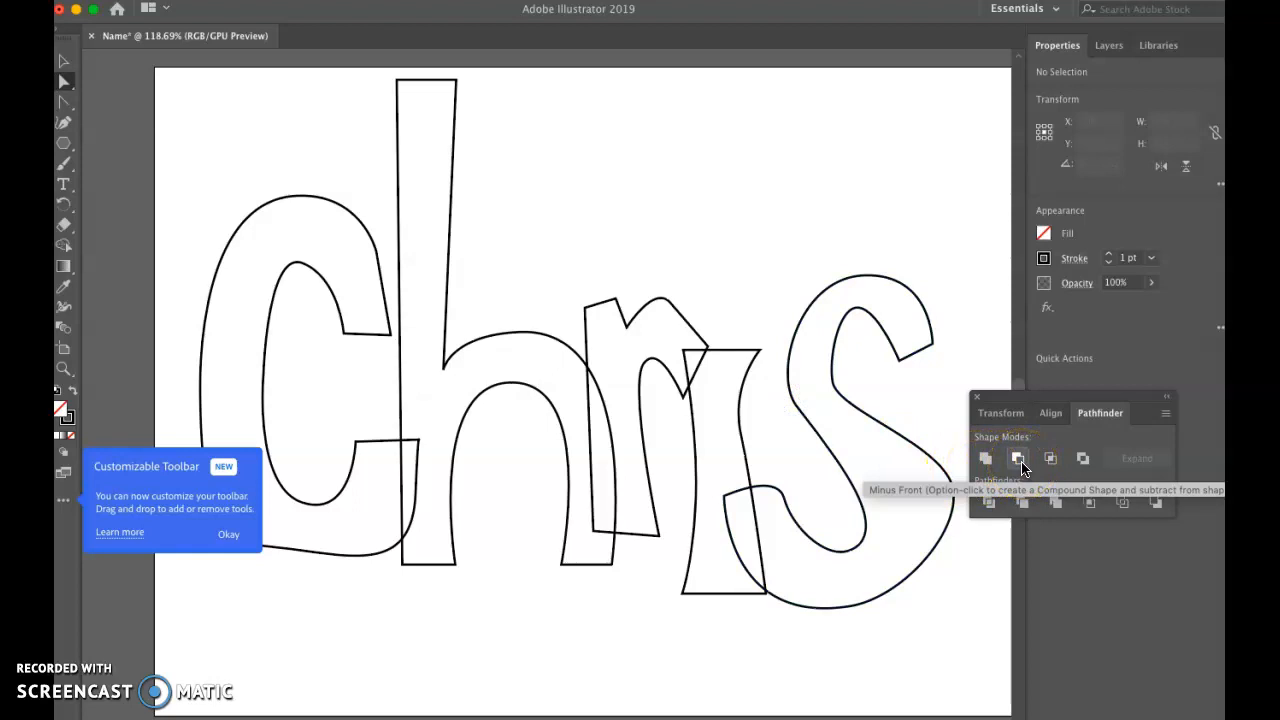
left_click(1049, 462)
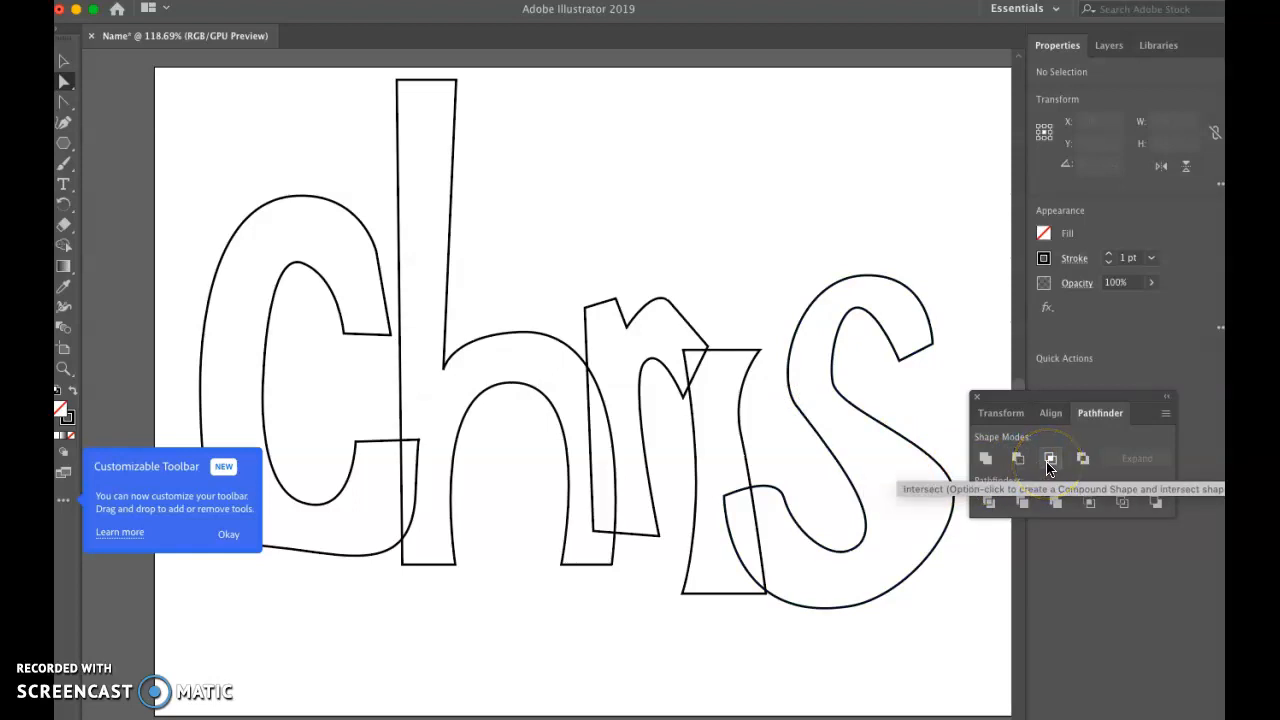
left_click(1050, 462)
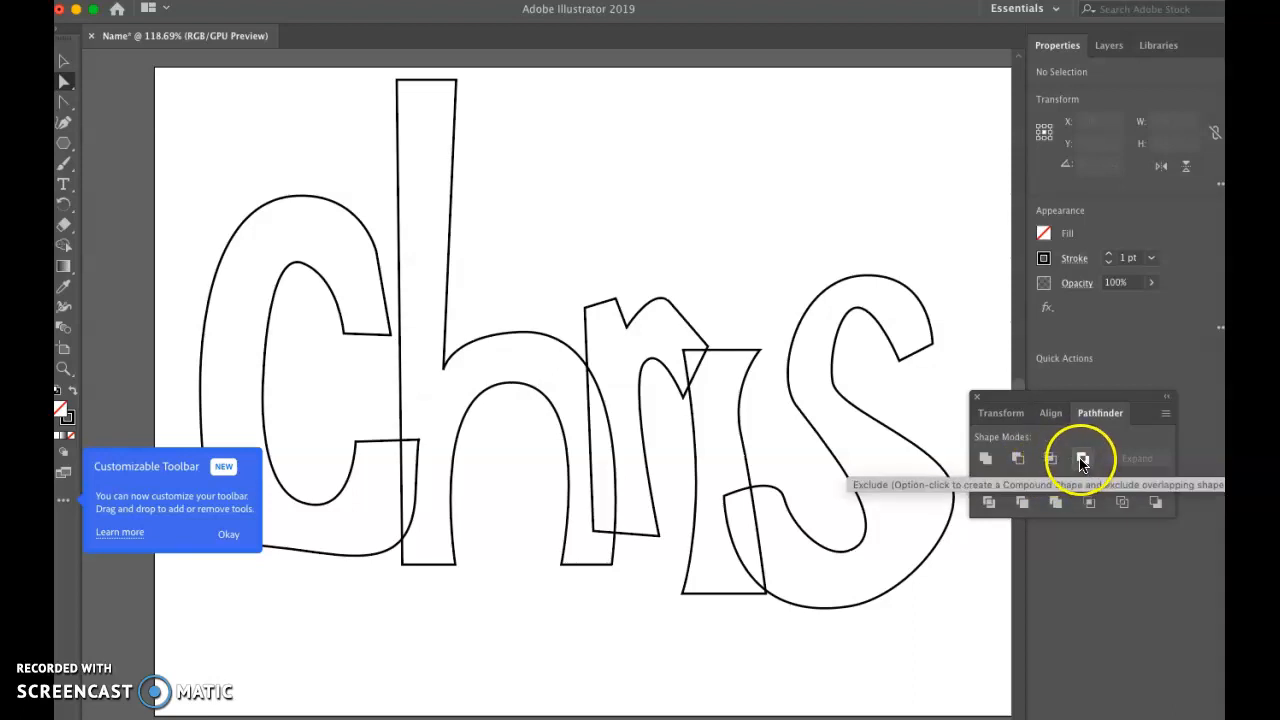
left_click(1081, 459)
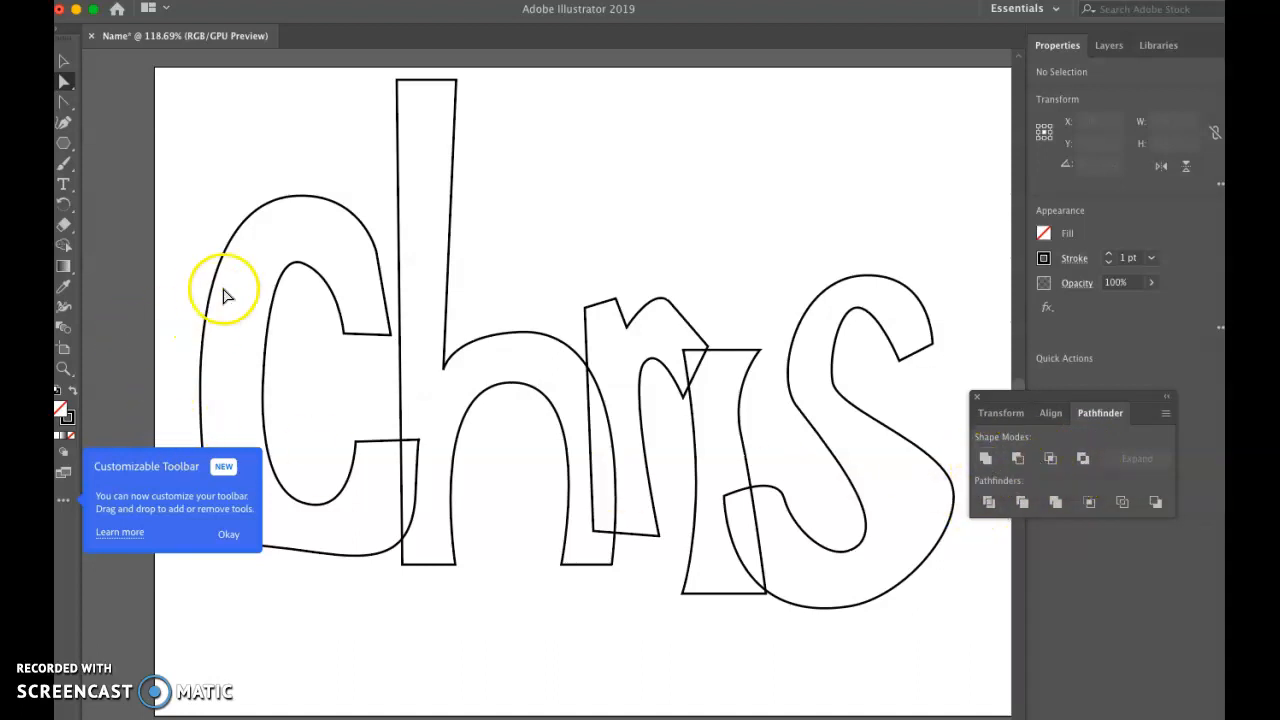
Step: Select the whole c and h outlines together and merge them into one shape with Pathfinder Unite
left_click(236, 243)
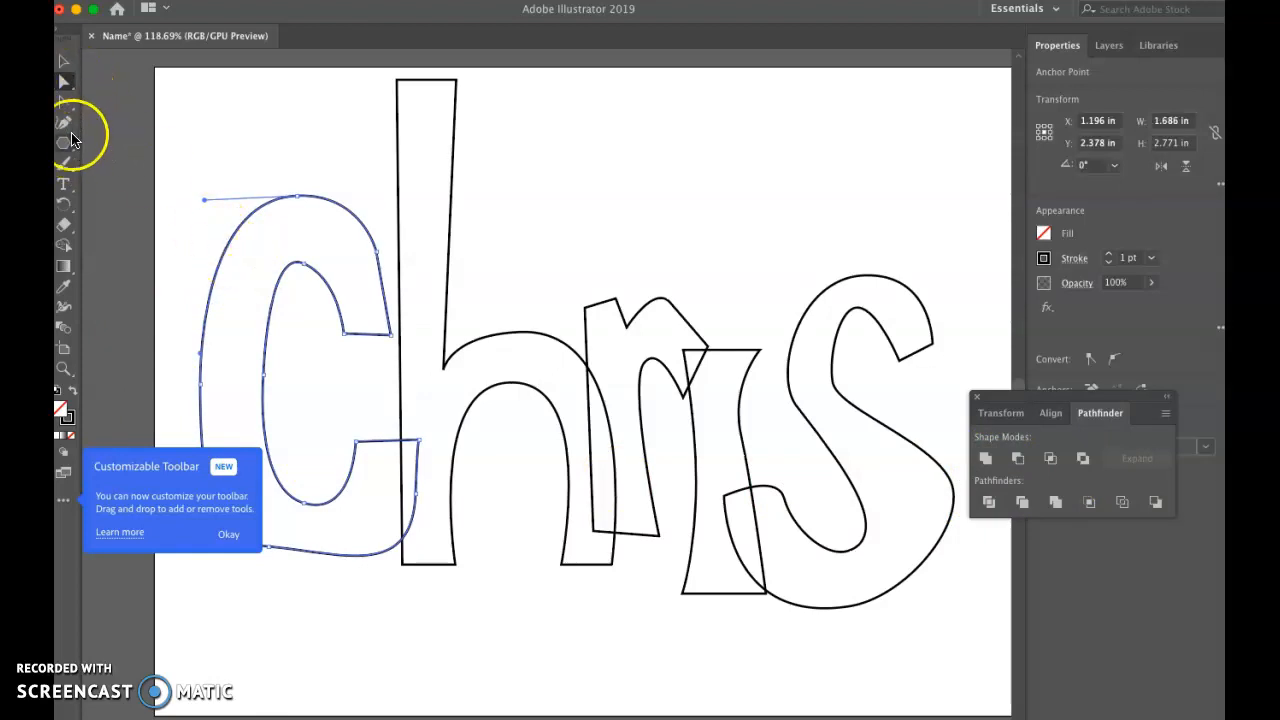
left_click(62, 62)
left_click(237, 211)
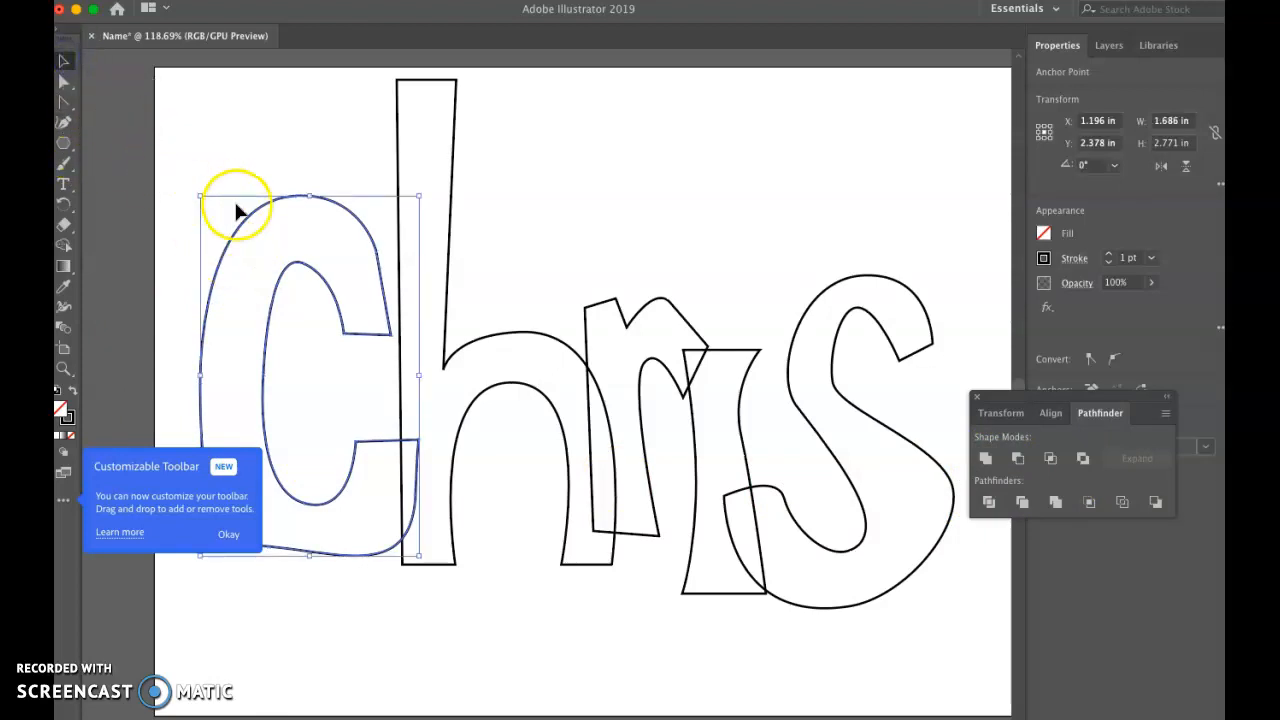
left_click(236, 140)
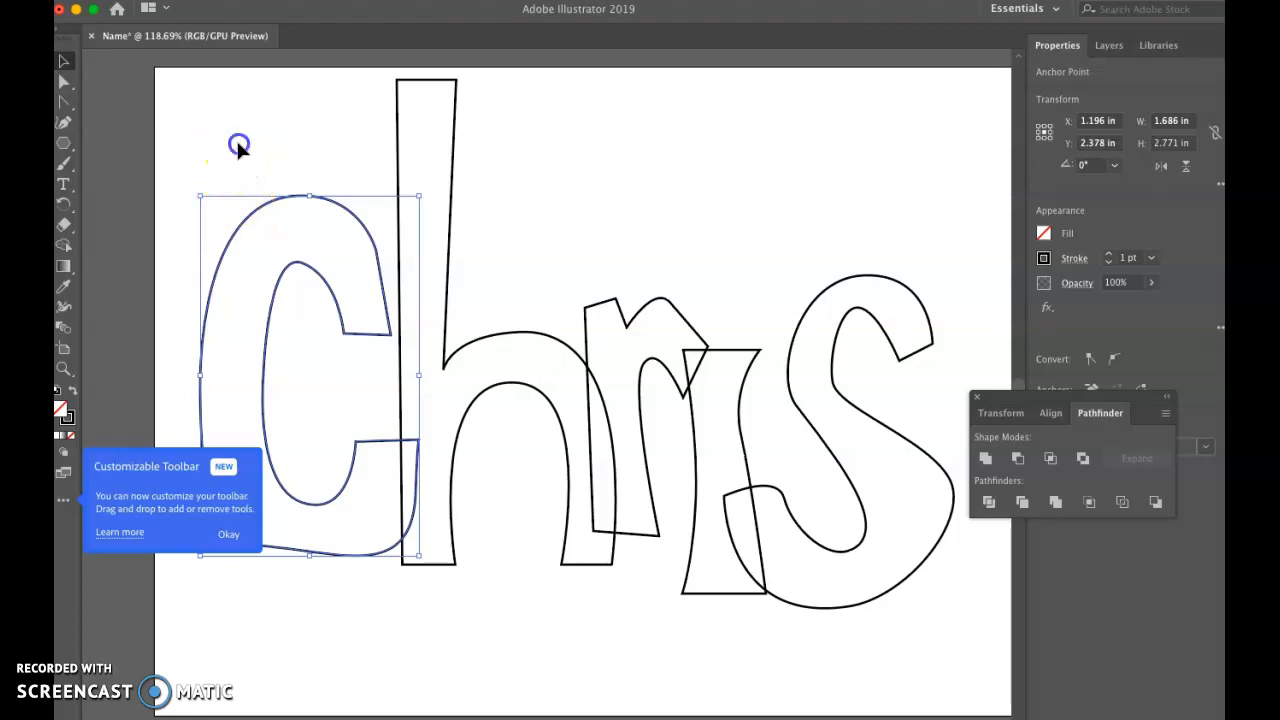
left_click(252, 220)
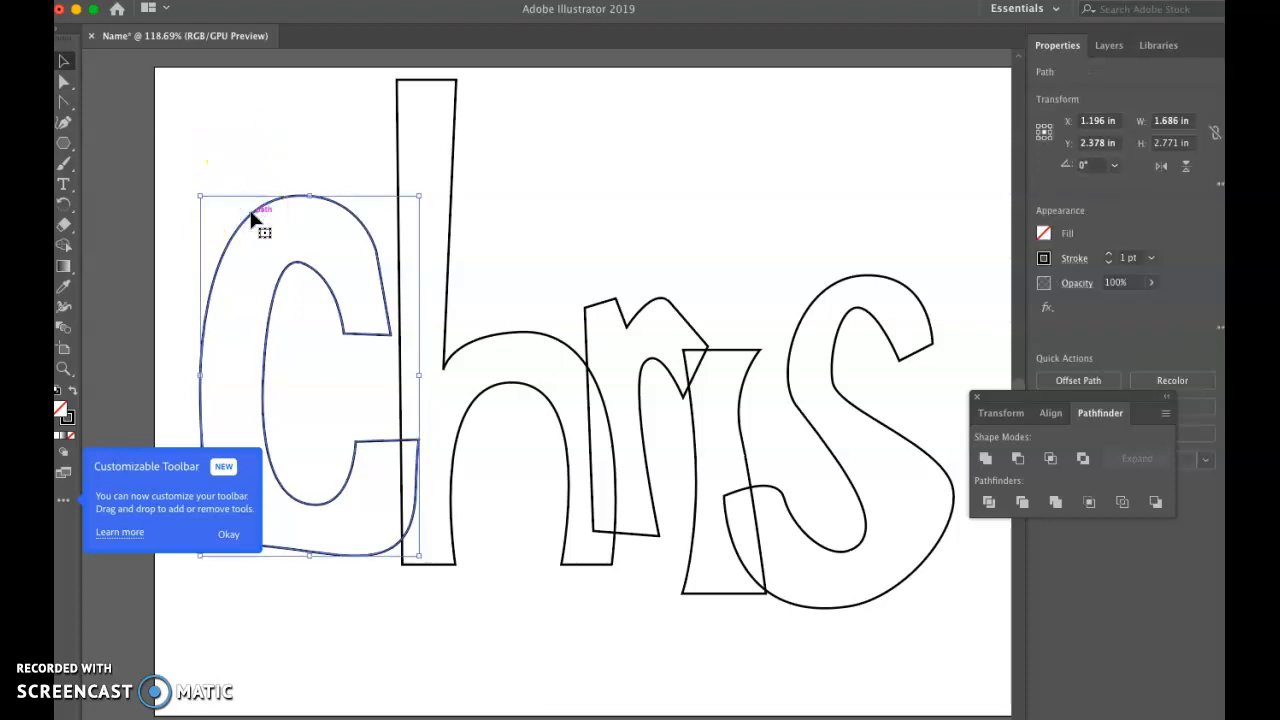
left_click(265, 207)
left_click(397, 162, "shift")
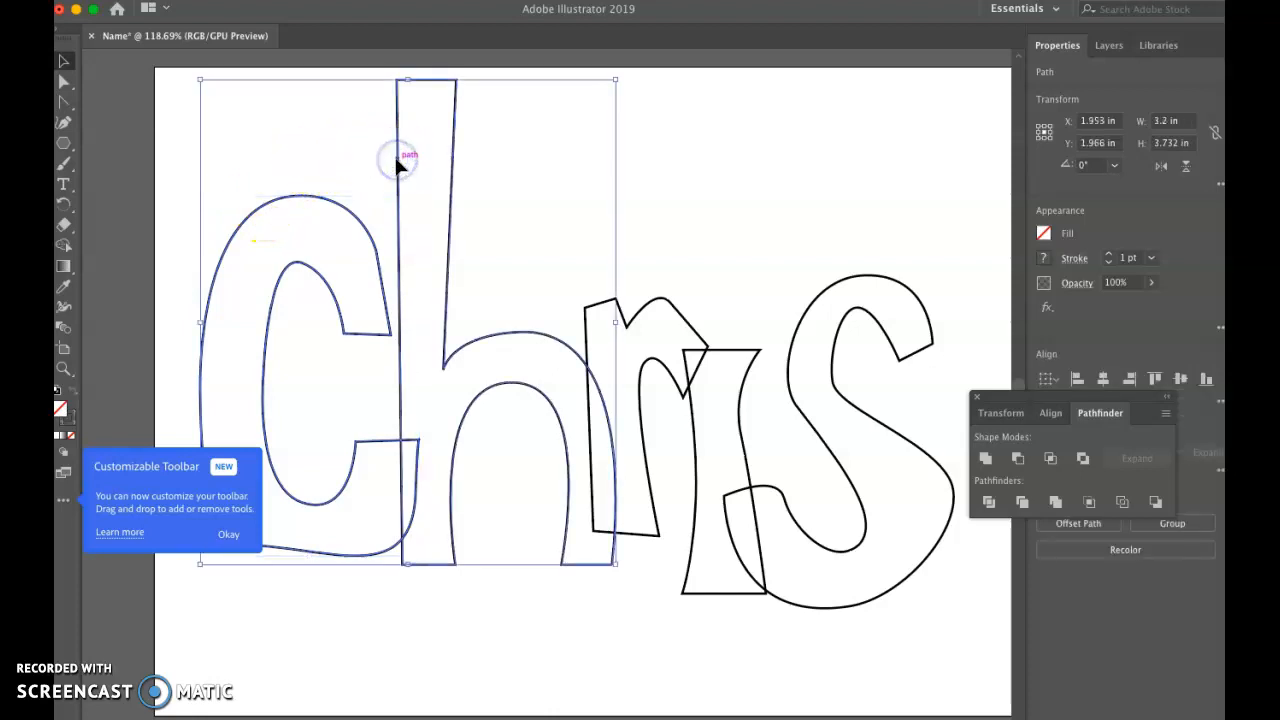
left_click(985, 460)
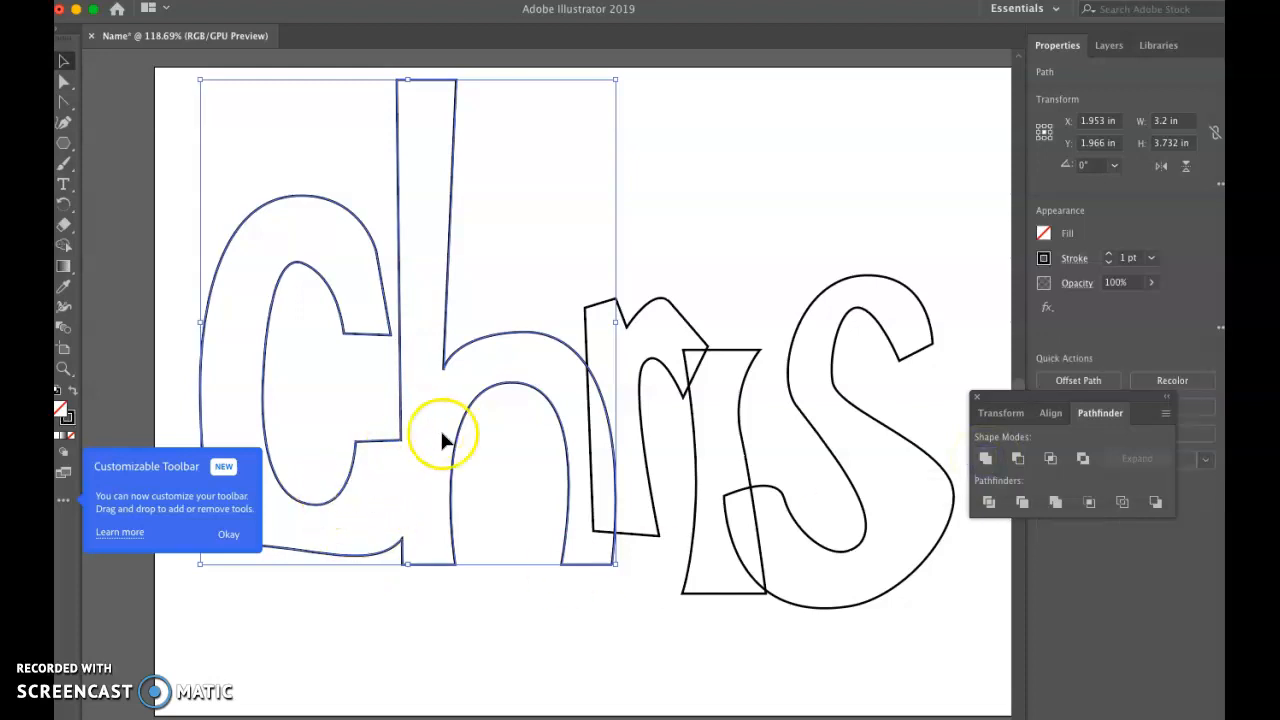
Step: Merge the r, the i stem and the s one after another into the ch outline with Pathfinder Unite
left_click(668, 306, "shift")
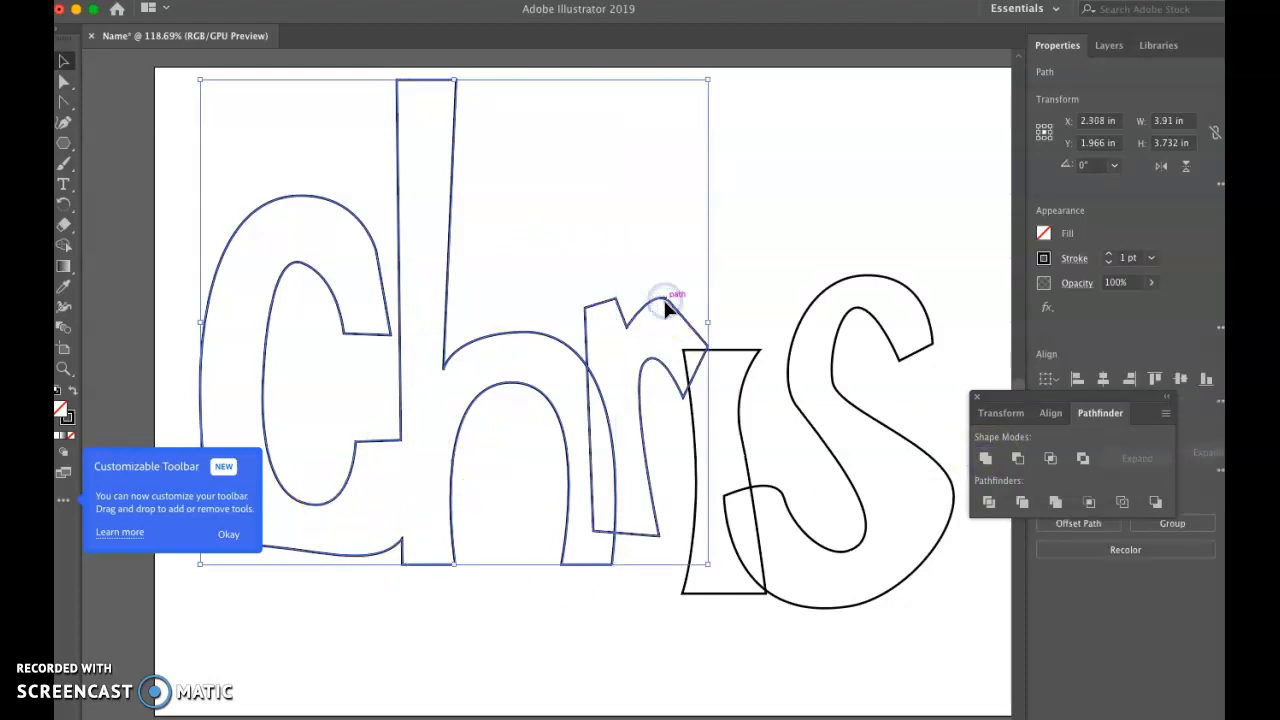
left_click(985, 460)
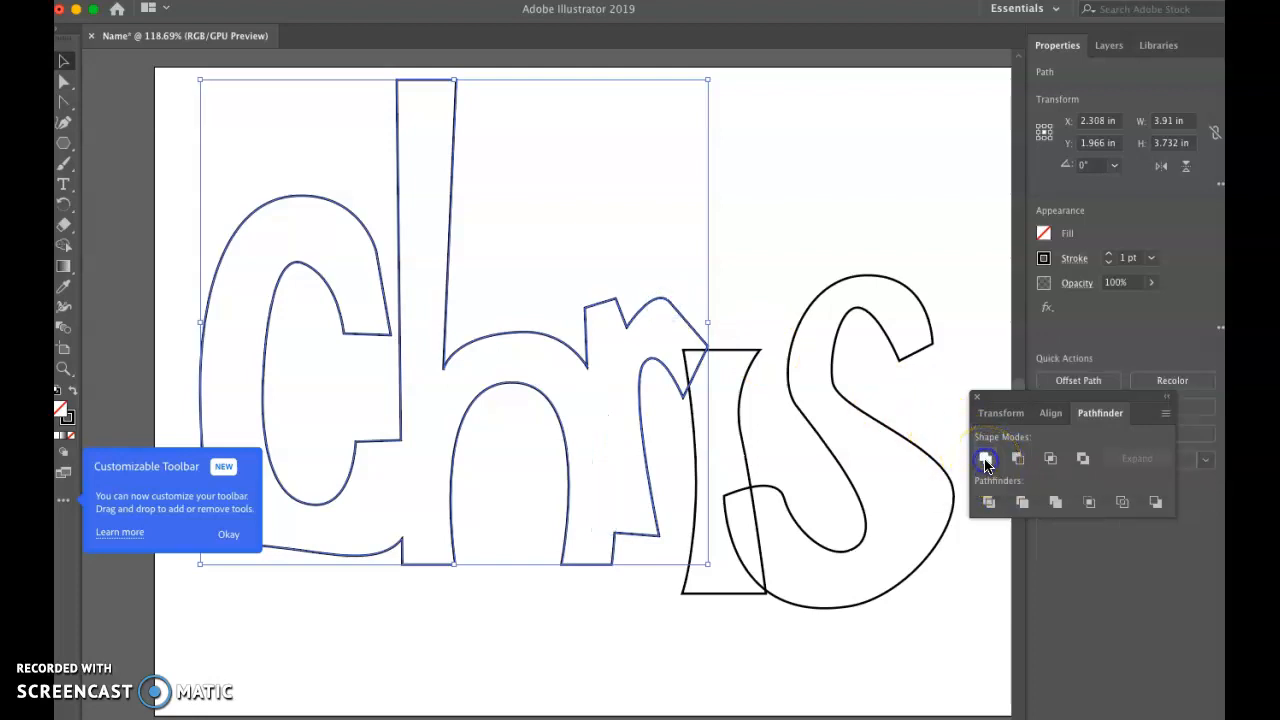
left_click(743, 362, "shift")
left_click(988, 460)
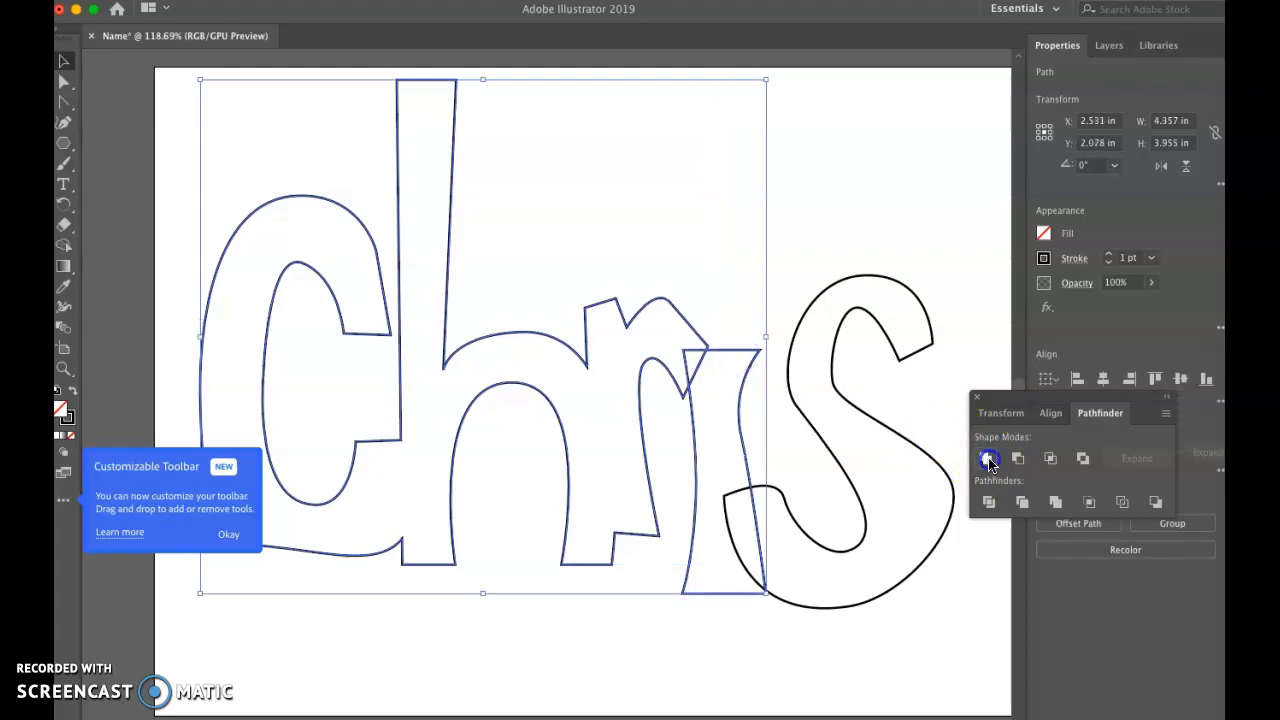
left_click(790, 370, "shift")
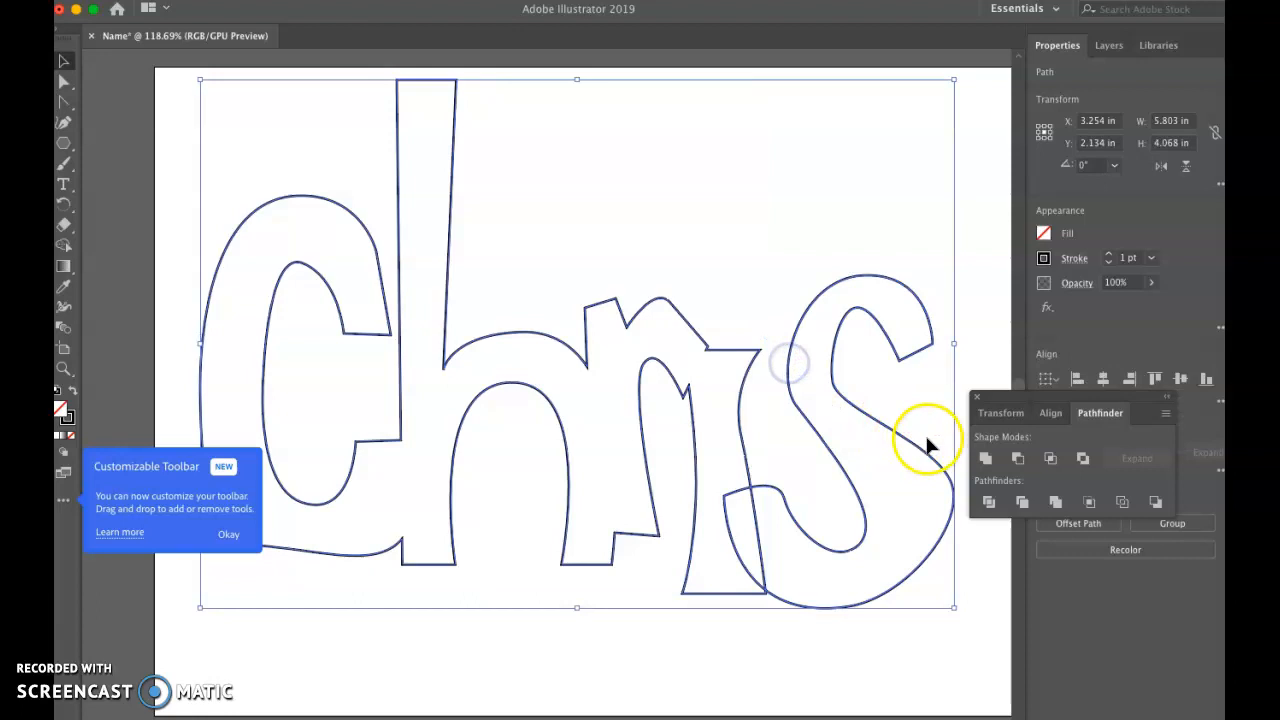
left_click(986, 459)
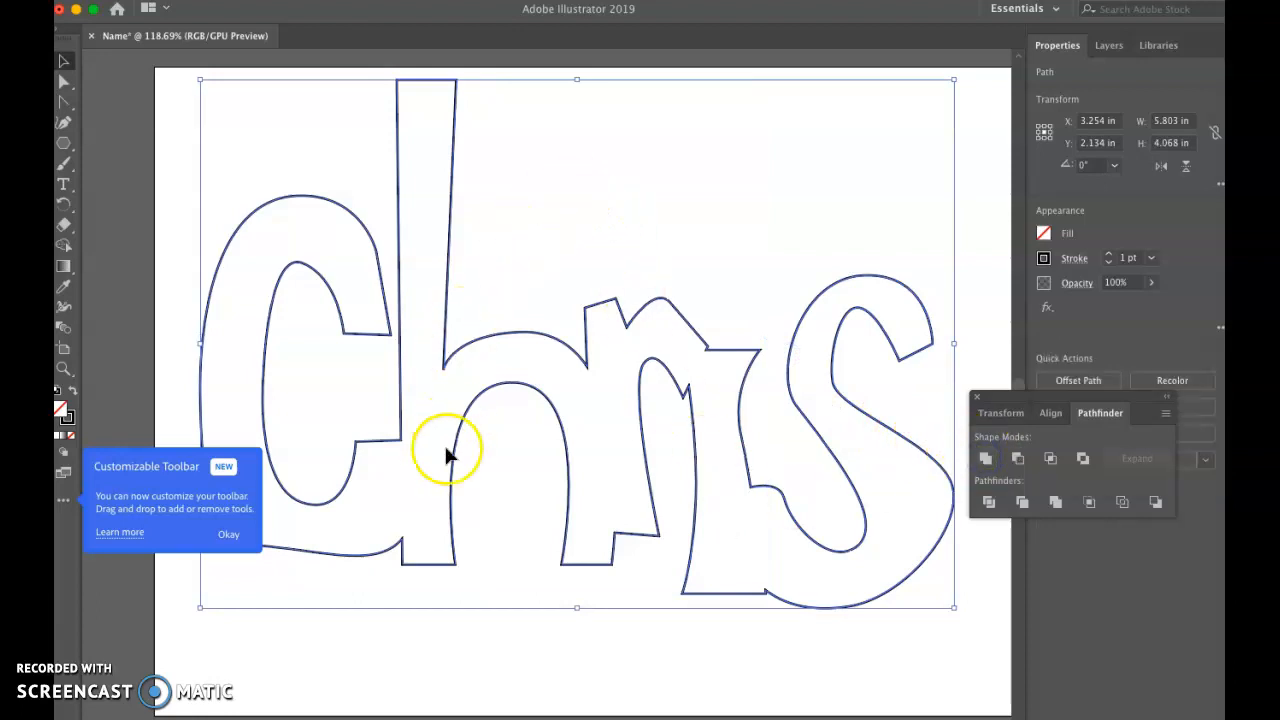
Step: Draw an upright ellipse about 0.61 in wide and 0.78 in tall above the i stem as its dot
left_click(65, 150)
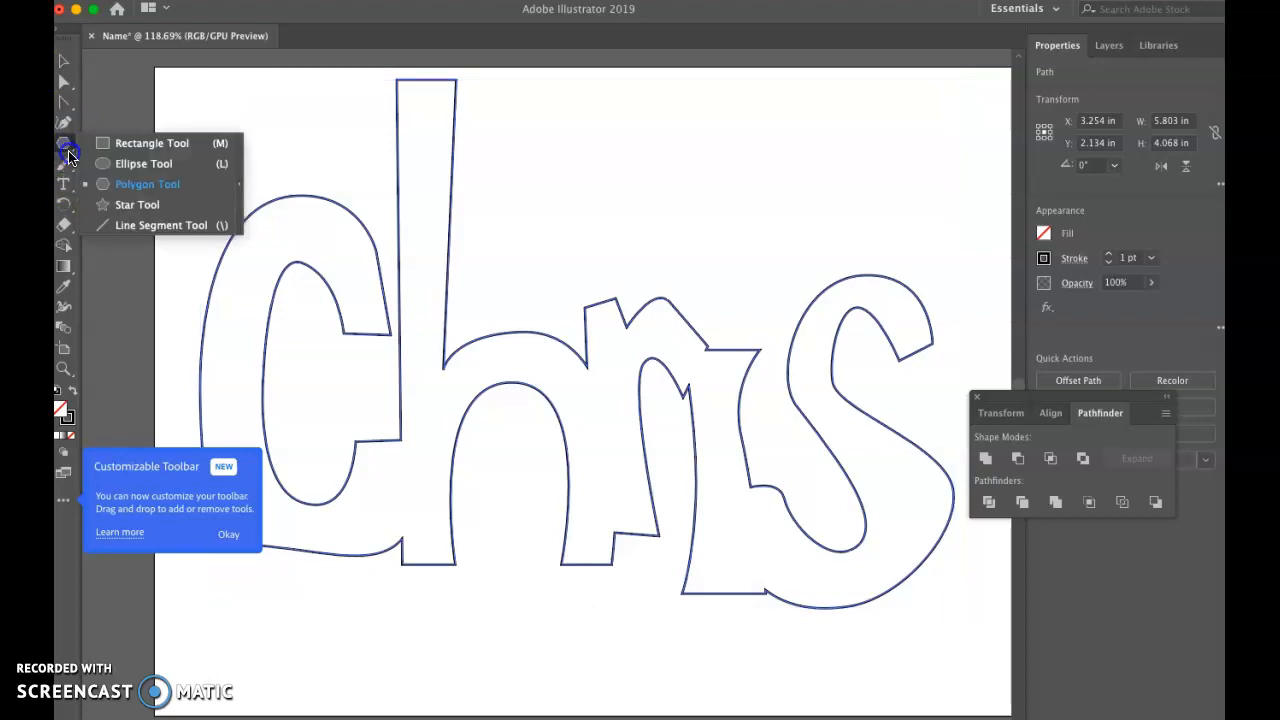
left_click(105, 163)
left_click_drag(708, 191, 785, 285)
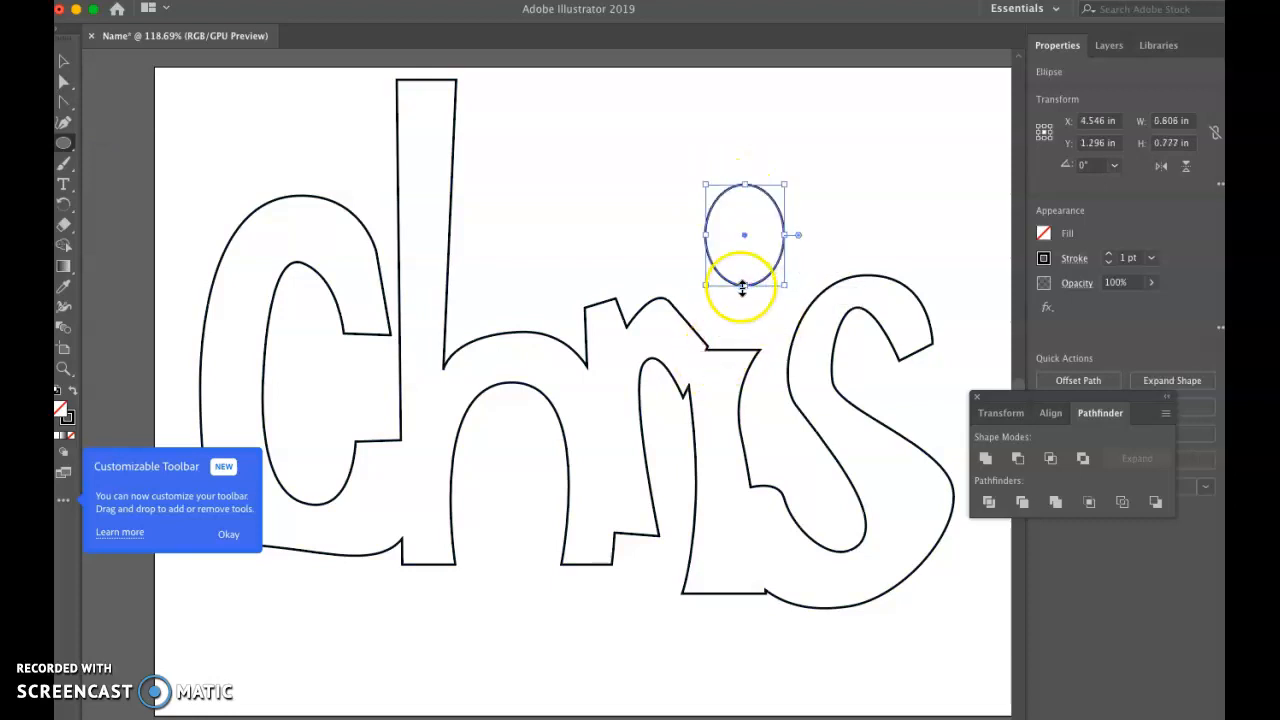